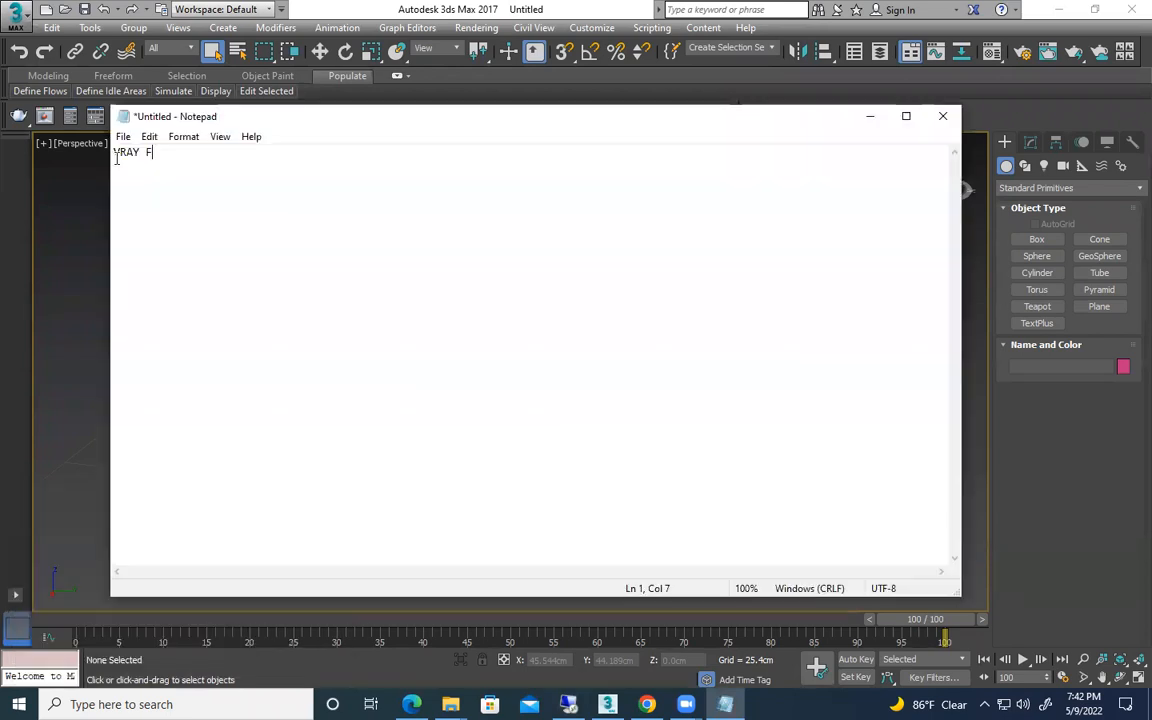
Complete the note's heading as VRAY FUR and set its font size to 18
type("UR")
key("shift+Home")
left_click(186, 138)
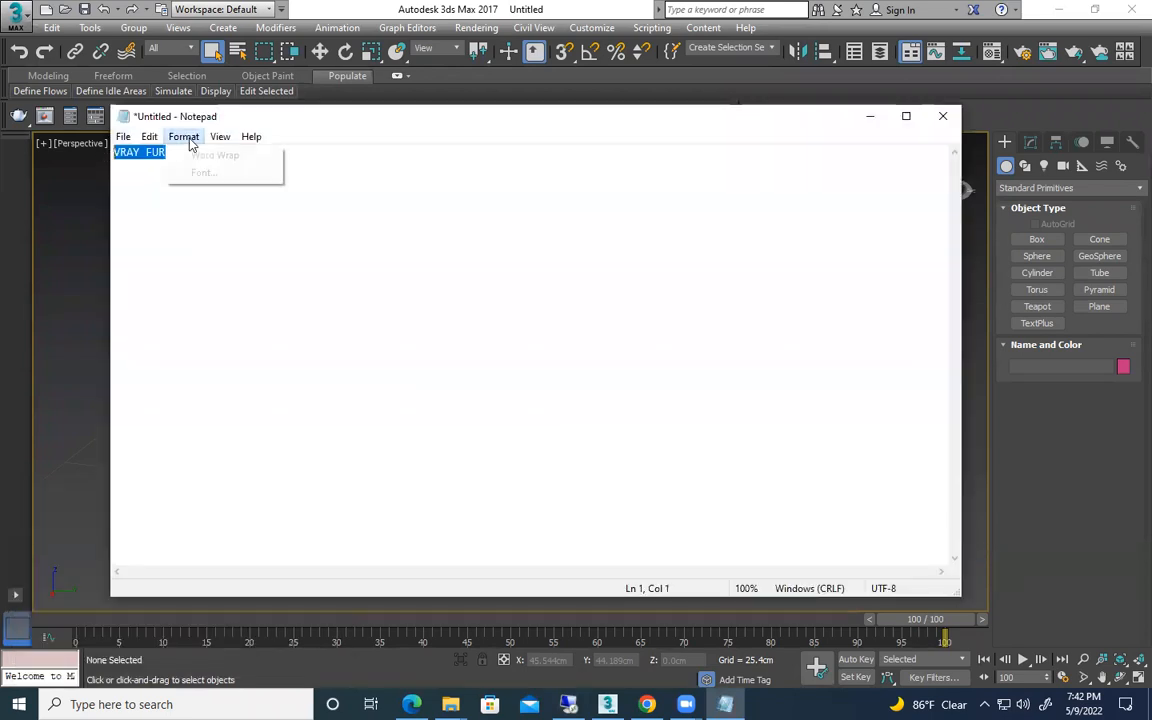
left_click(204, 172)
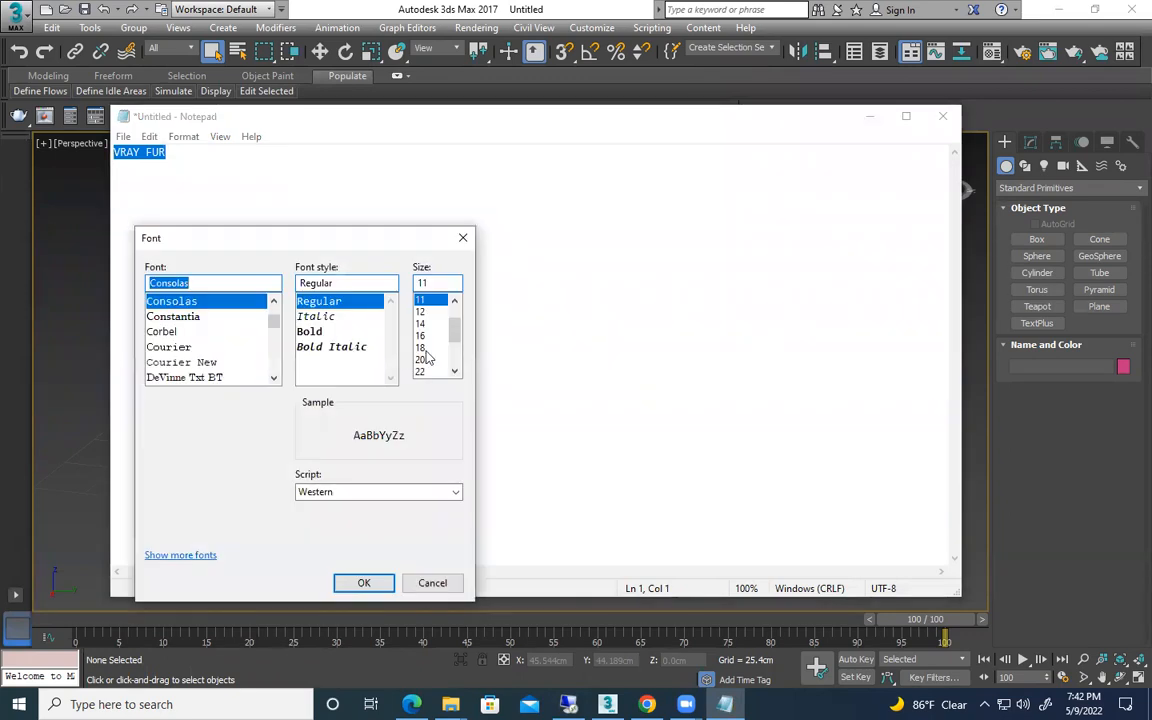
double_click(426, 352)
left_click(528, 419)
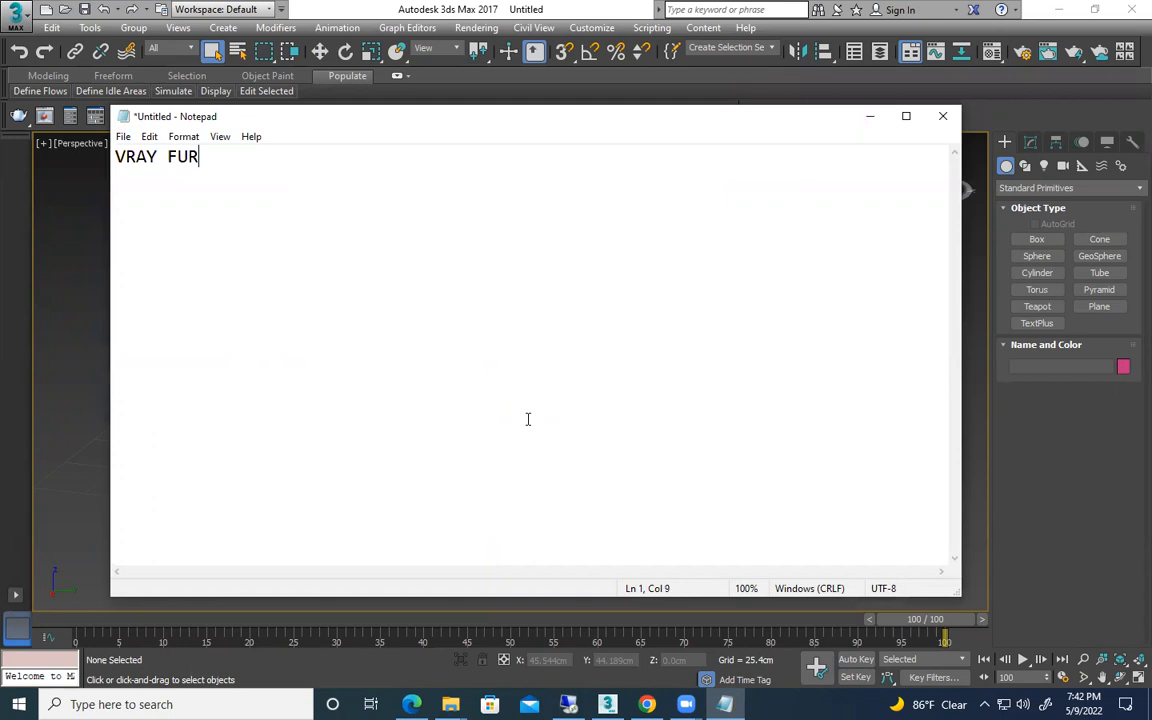
Insert a hyphen after the first letter so the note's heading reads V-RAY FUR
key("Home")
key("Right")
type("-")
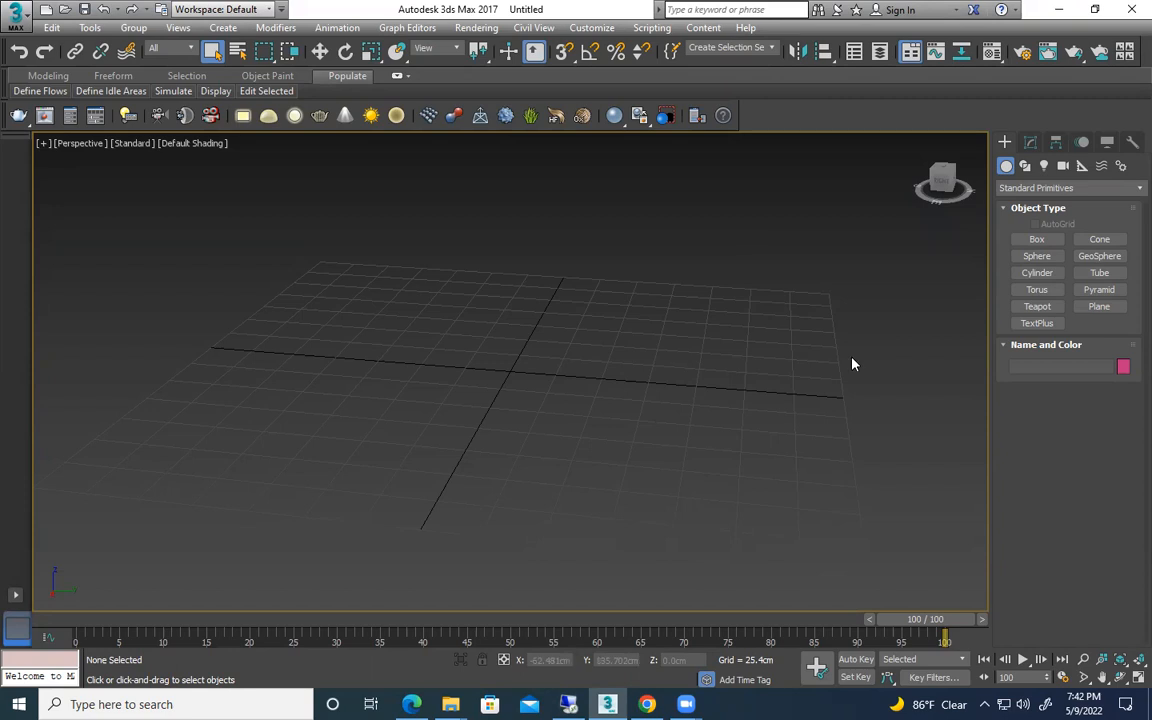
Switch to 3ds Max and set the production renderer to V-Ray Adv 3.60.03
middle_click_drag(851, 363, 806, 432, "alt")
left_click_drag(543, 231, 288, 333)
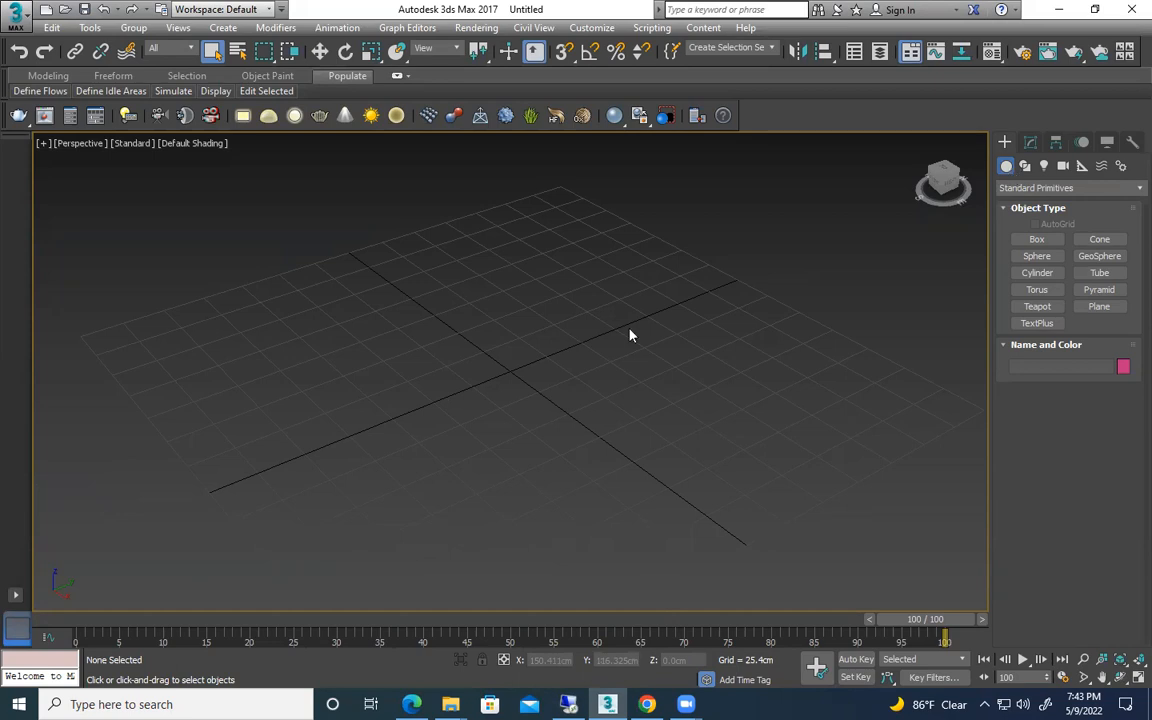
key("F10")
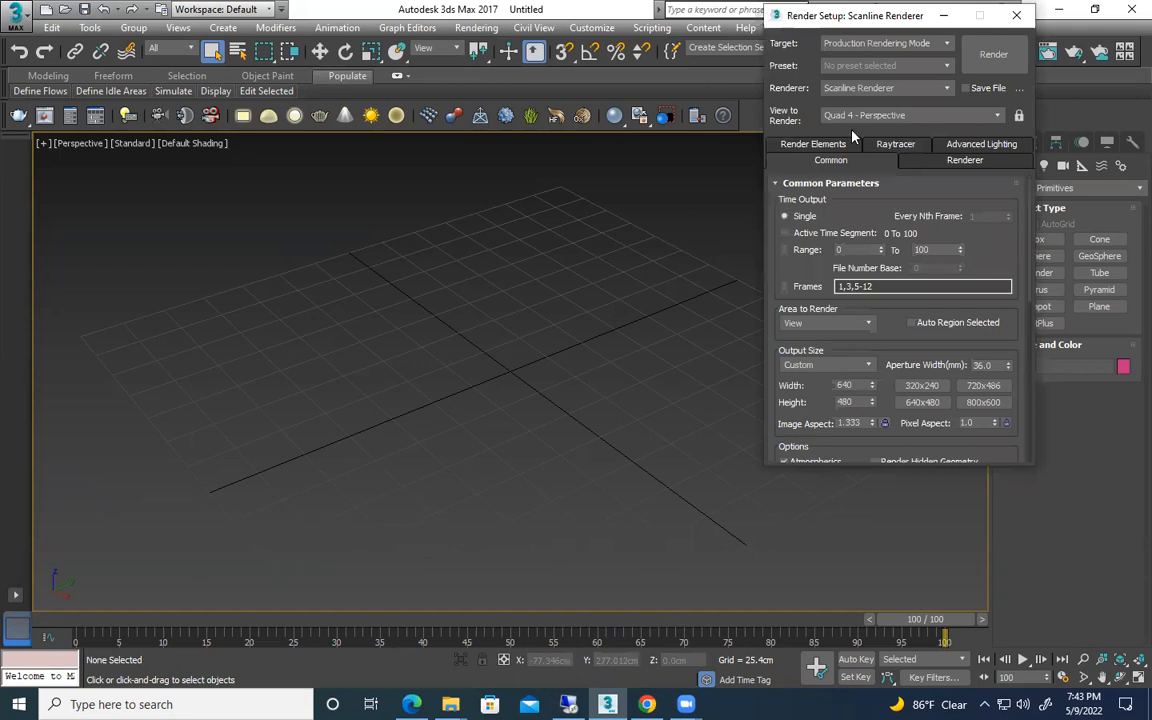
left_click(880, 88)
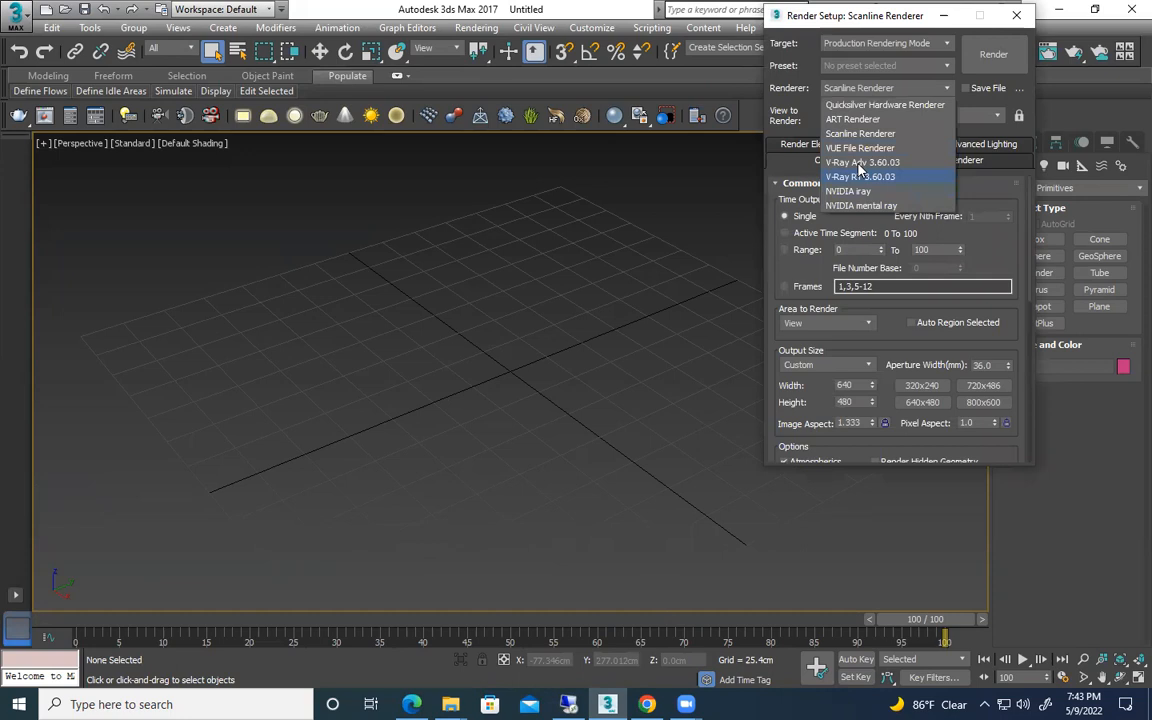
left_click(857, 163)
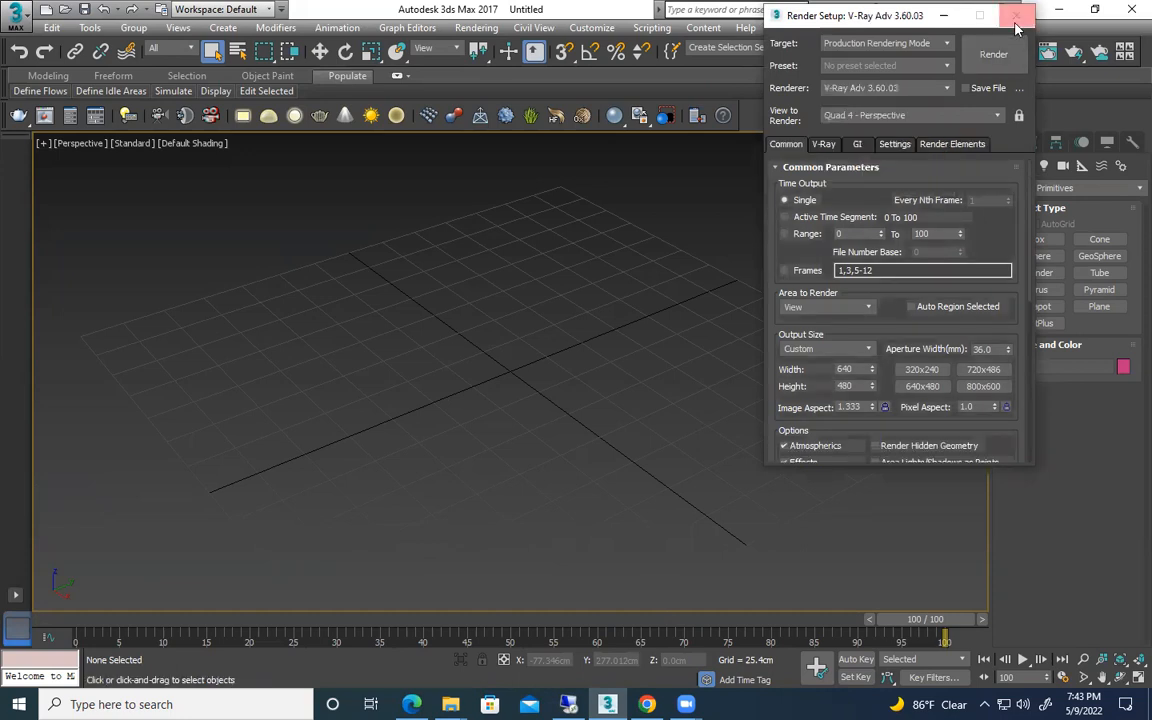
left_click(1016, 18)
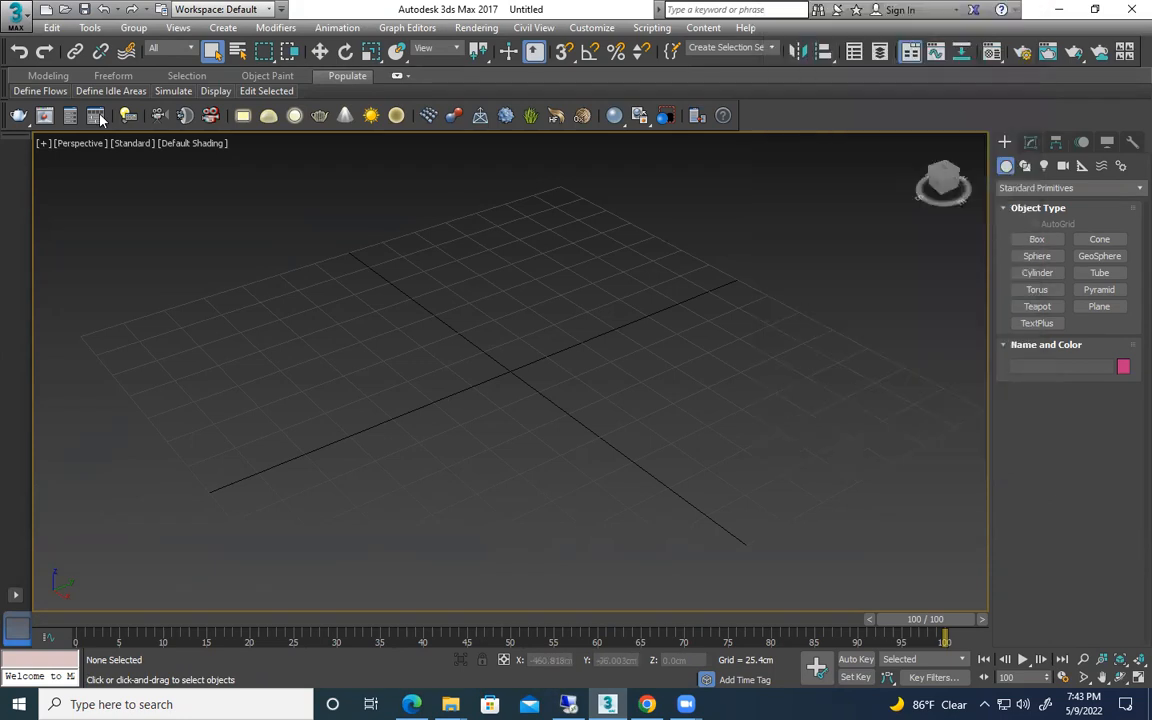
Enable the GI environment in the V-Ray environment settings, reached through the V-Ray Quick Settings
left_click(97, 116)
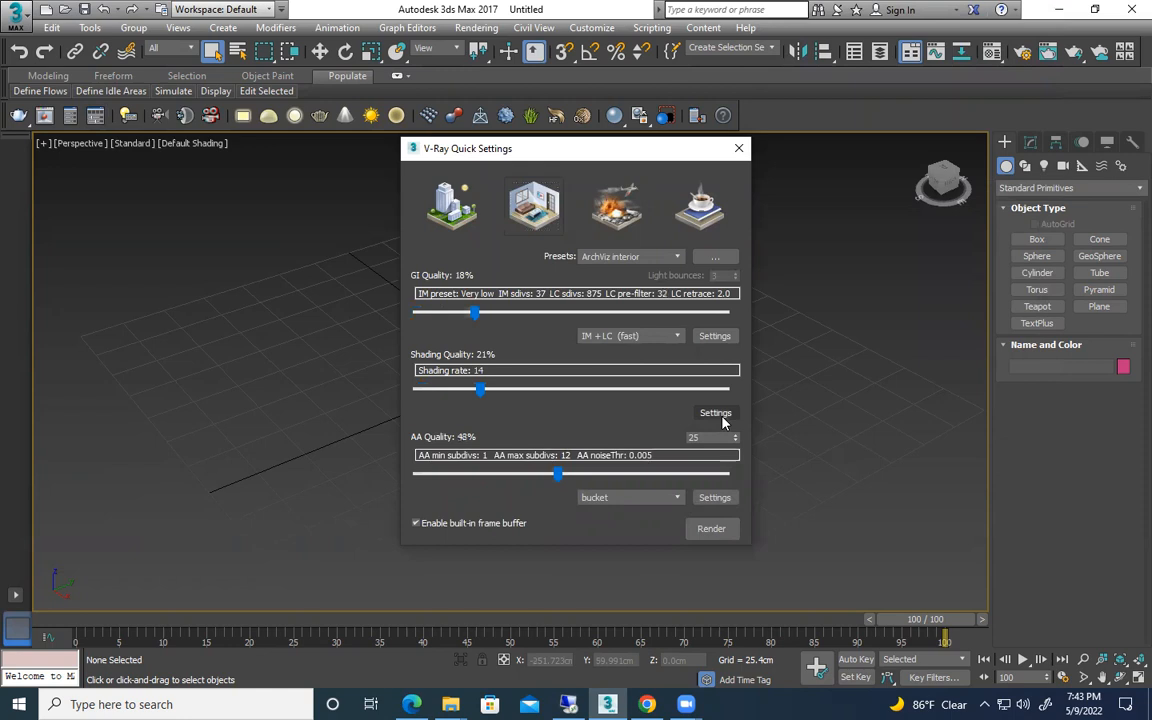
left_click(716, 414)
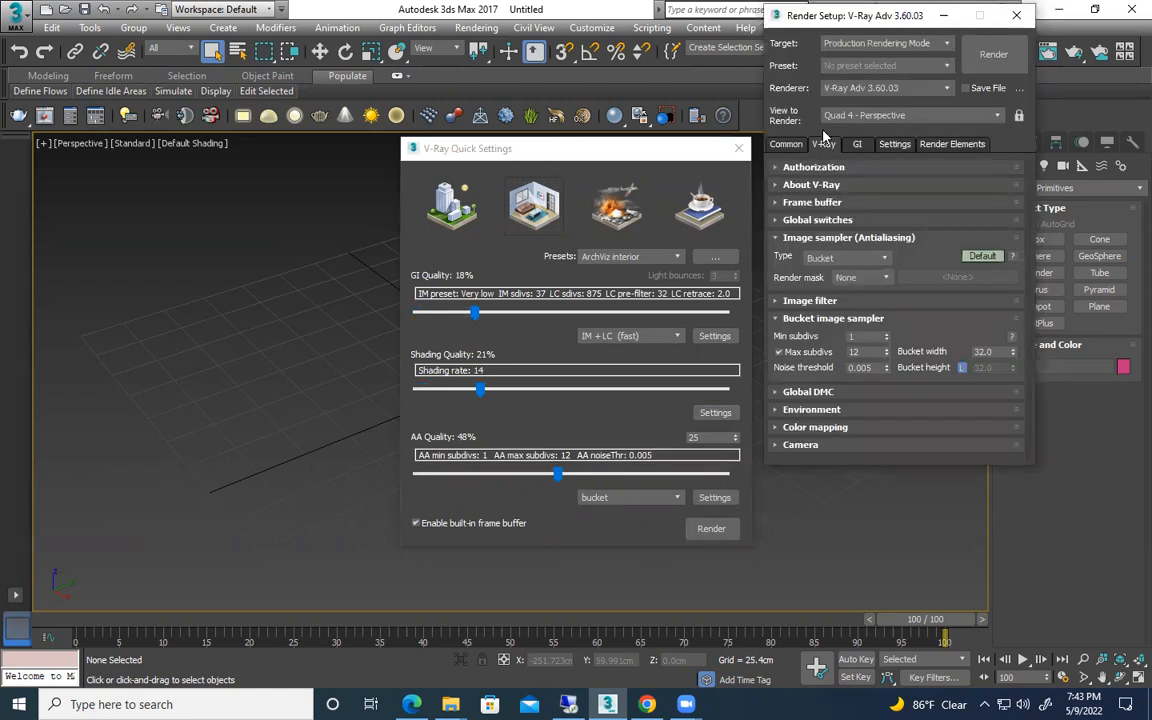
left_click(811, 409)
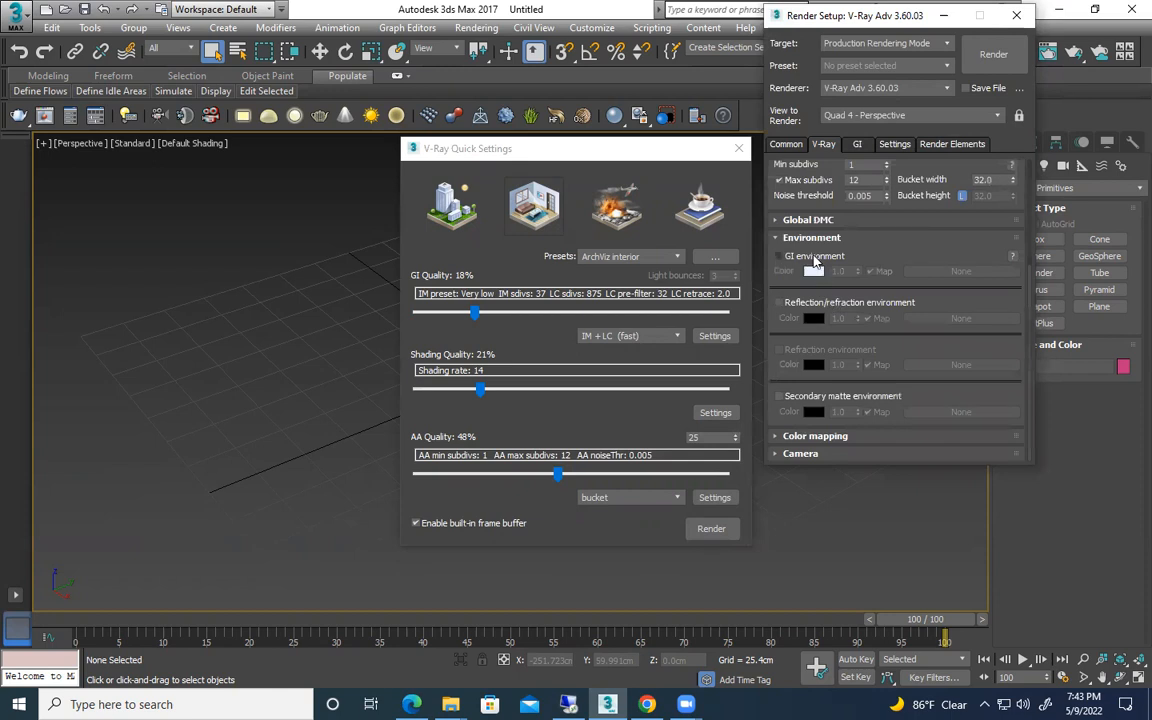
left_click(815, 259)
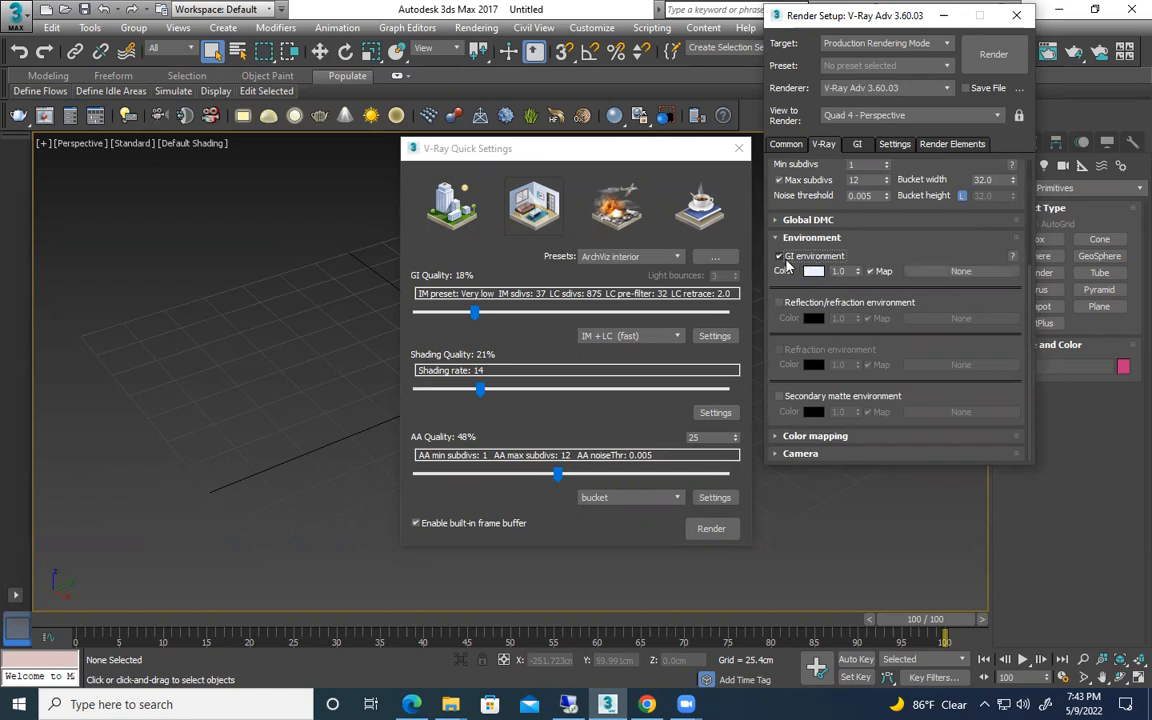
left_click(739, 148)
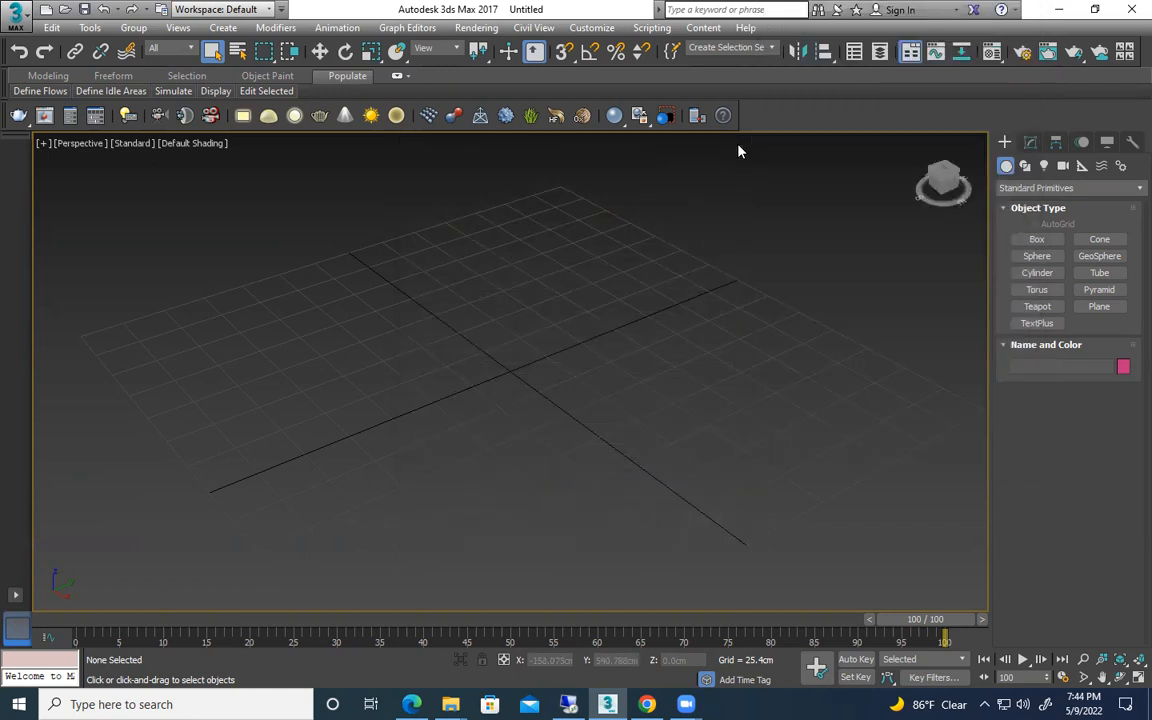
Create a teapot near the grid's centre, adjust its radius and segments, and test-render it
left_click(1099, 306)
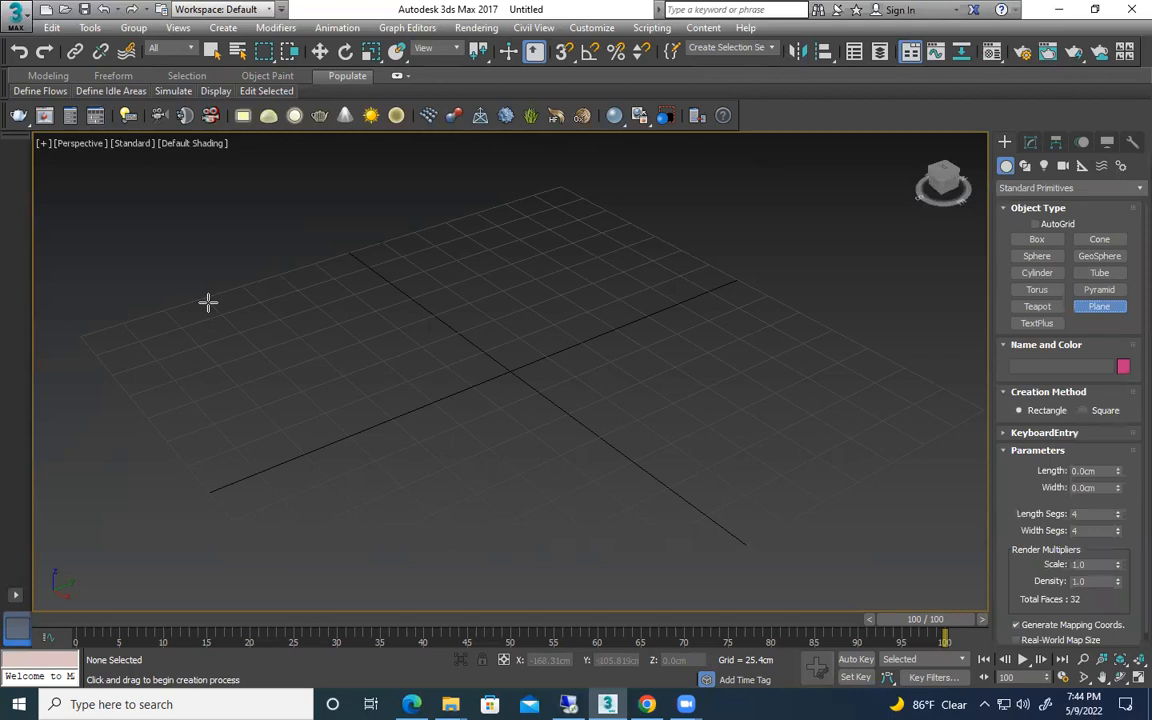
left_click_drag(222, 305, 866, 433)
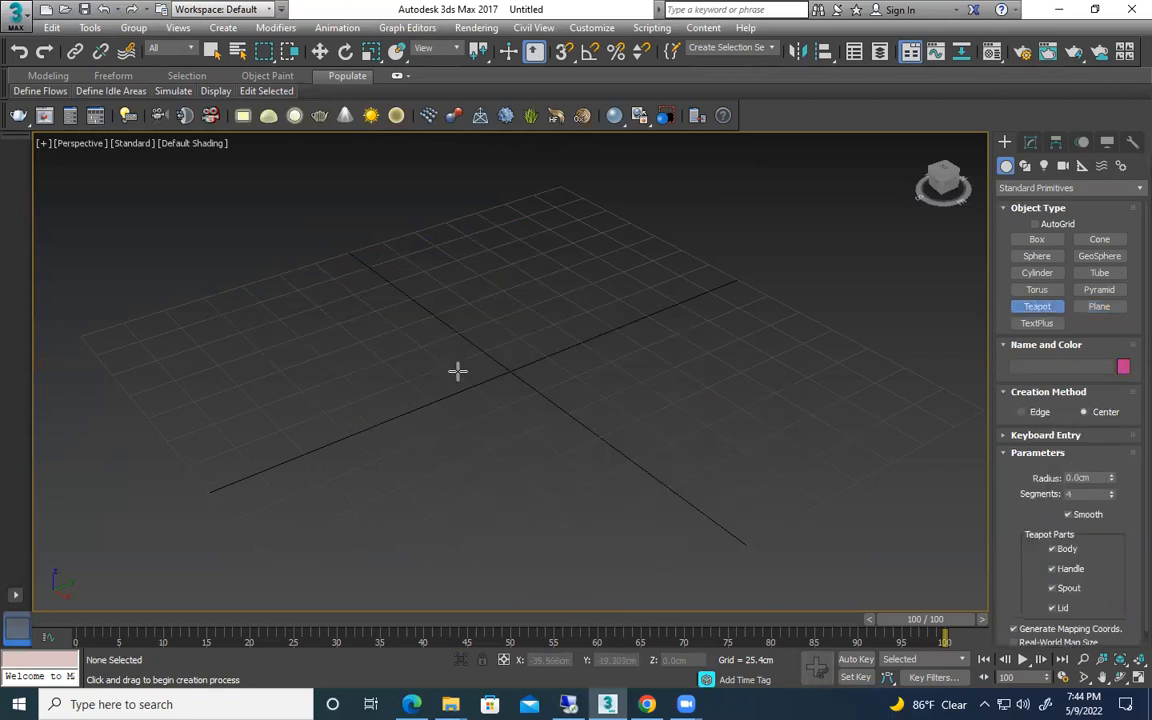
left_click_drag(458, 372, 502, 398)
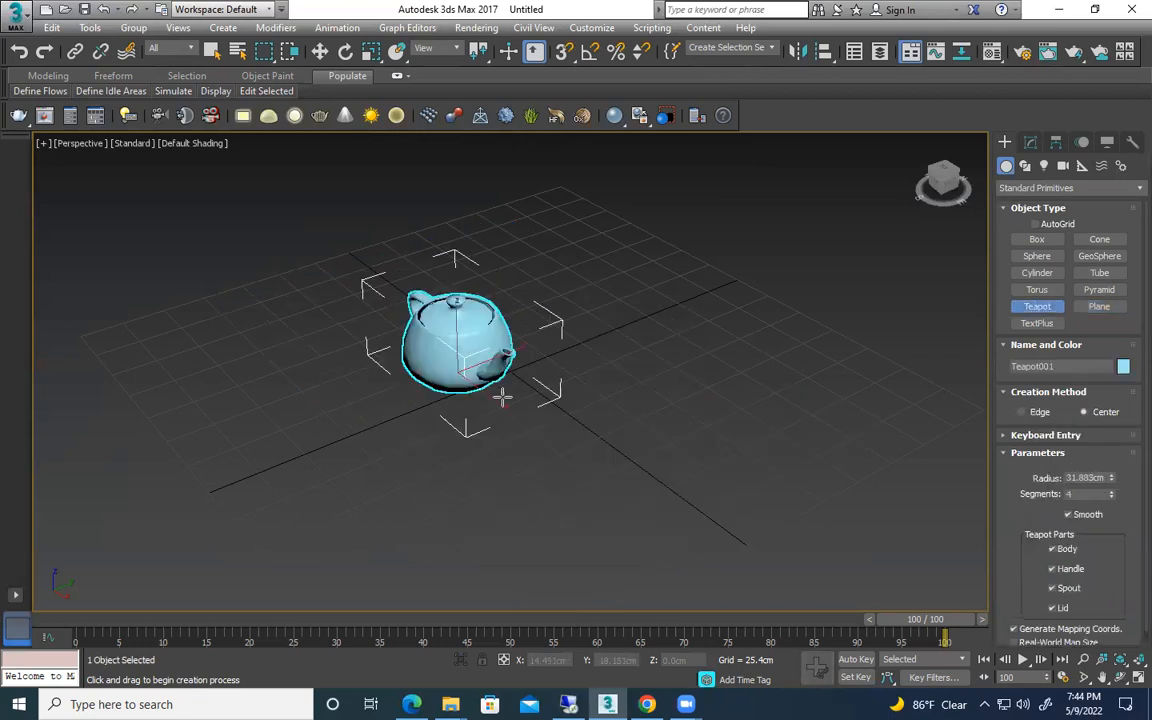
left_click_drag(1112, 478, 1112, 462)
left_click(1112, 491)
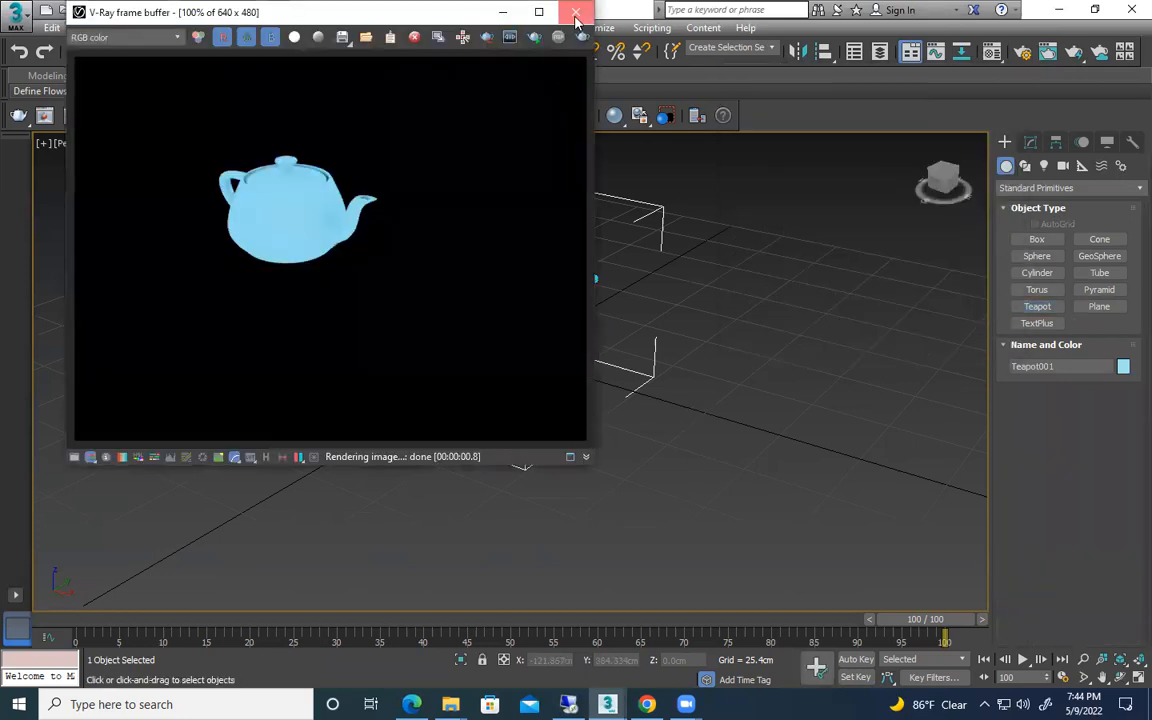
left_click(576, 12)
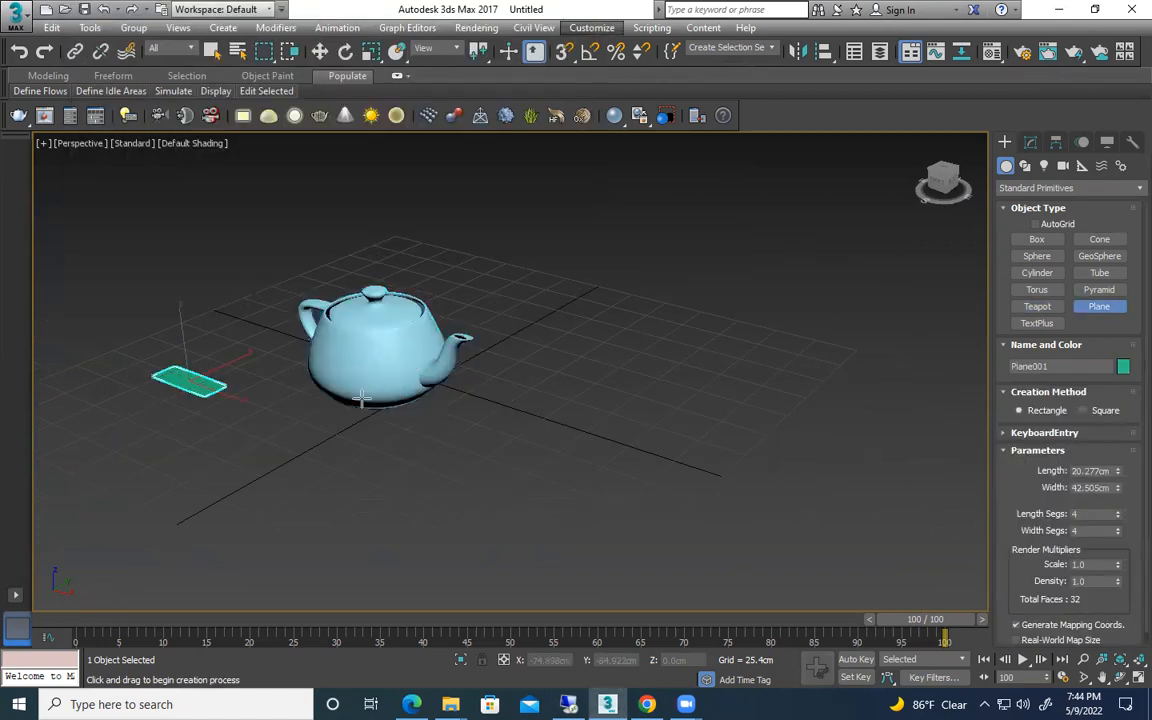
Draw a standard plane beneath the teapot as a floor and test-render the scene
left_click_drag(221, 380, 744, 399)
key("shift+q")
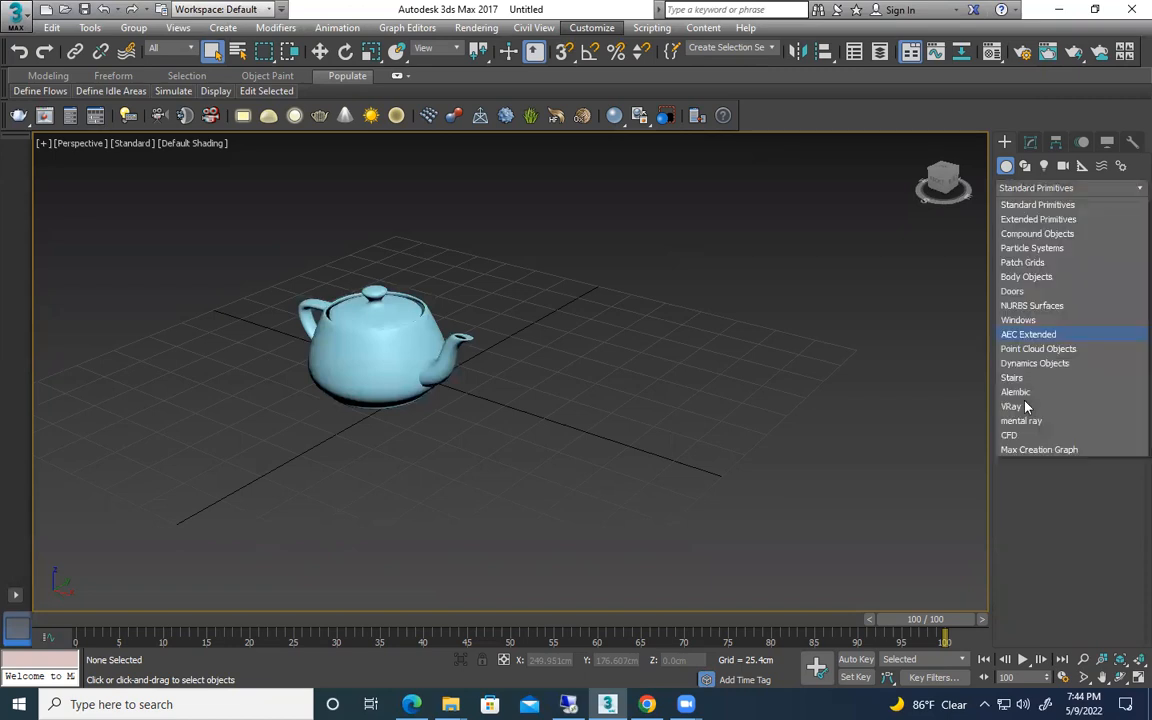
Add a VRayPlane to the scene as an infinite floor for the teapot and test-render it
left_click(1013, 406)
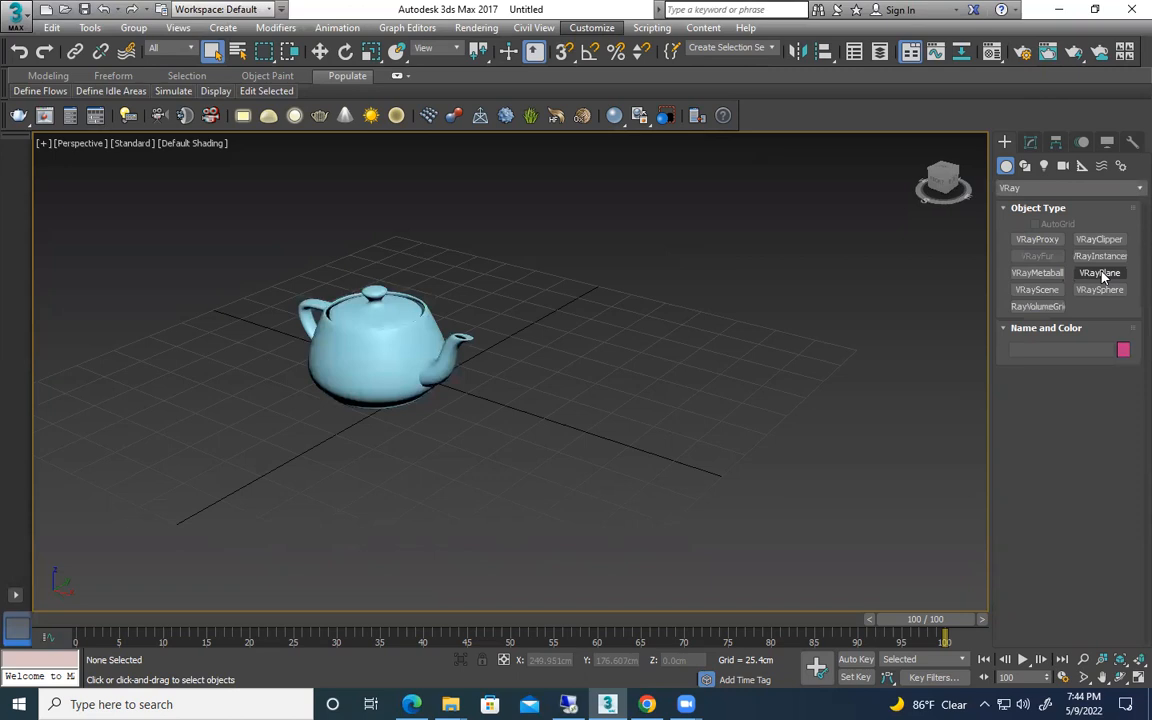
left_click(1101, 273)
left_click(525, 379)
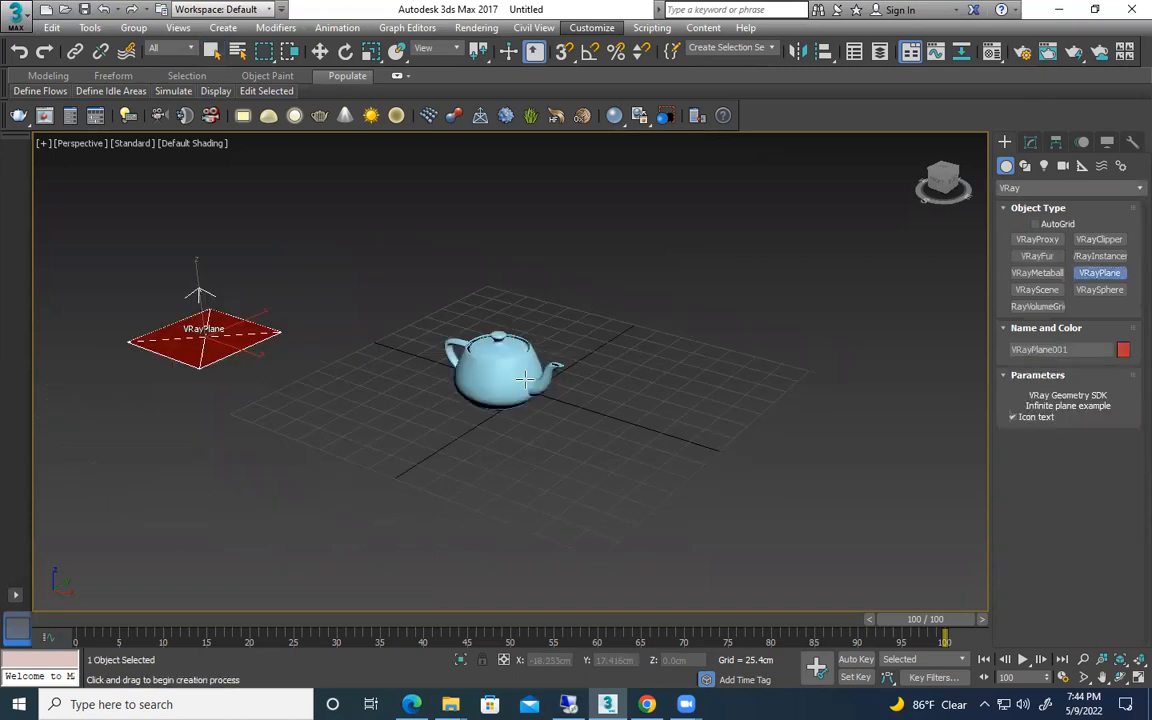
key("shift+q")
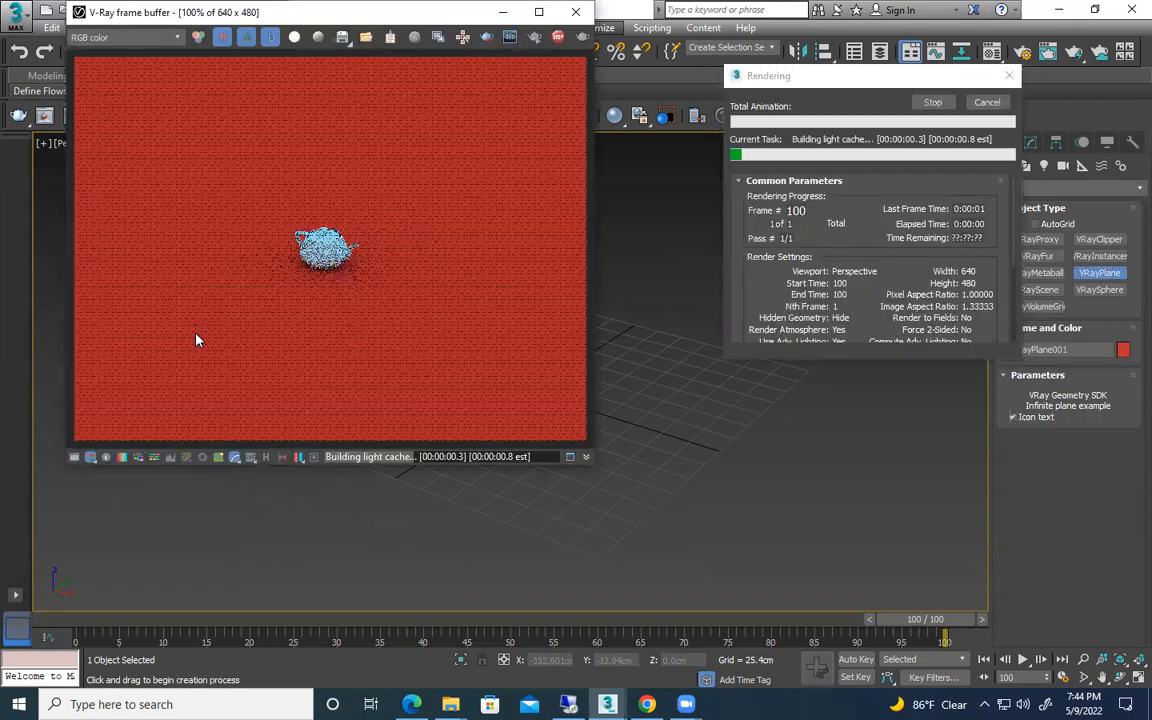
left_click(575, 12)
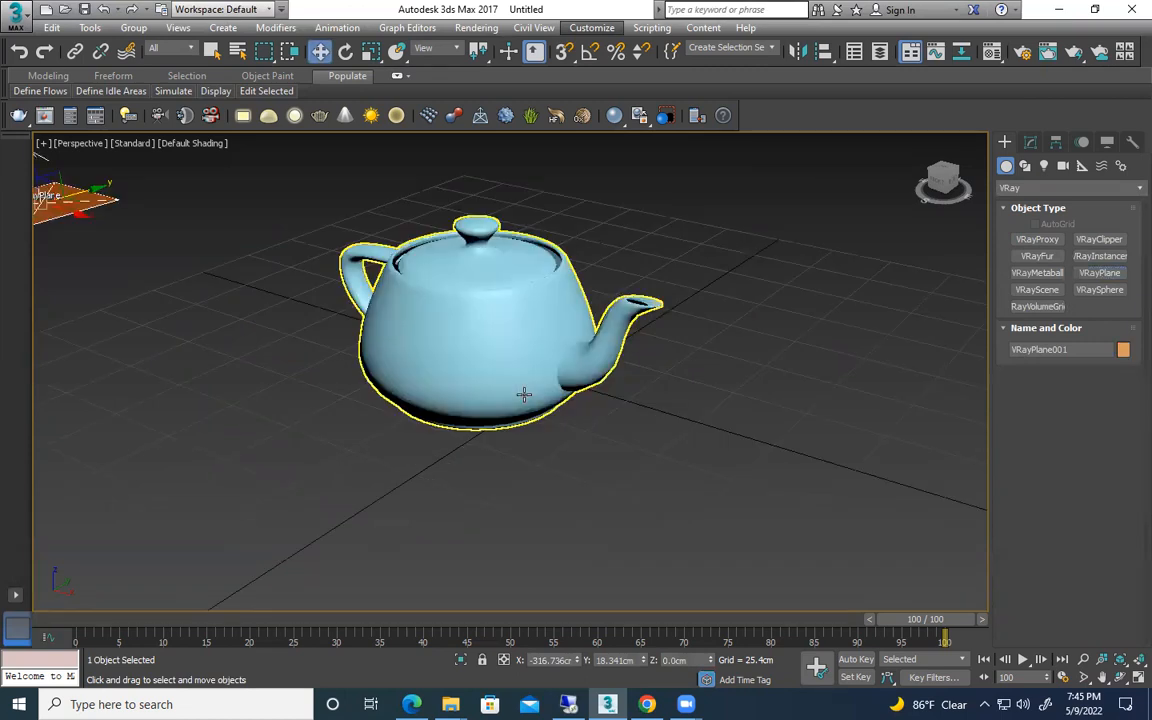
middle_click_drag(320, 286, 356, 318)
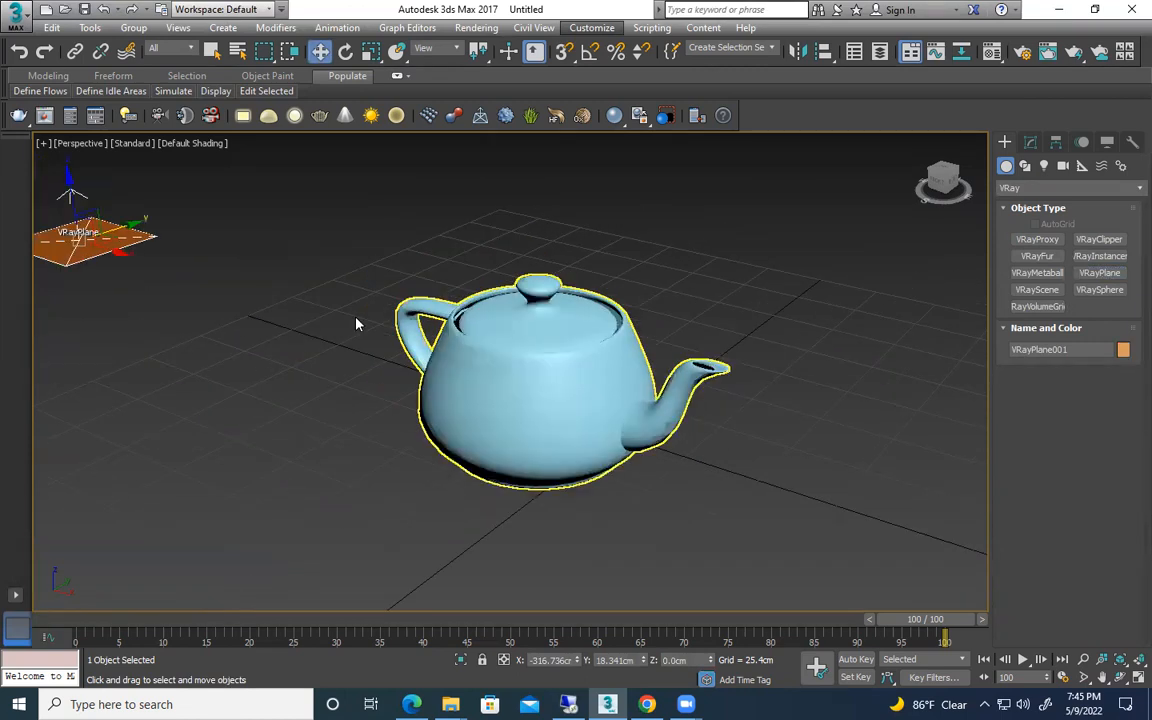
key("shift+q")
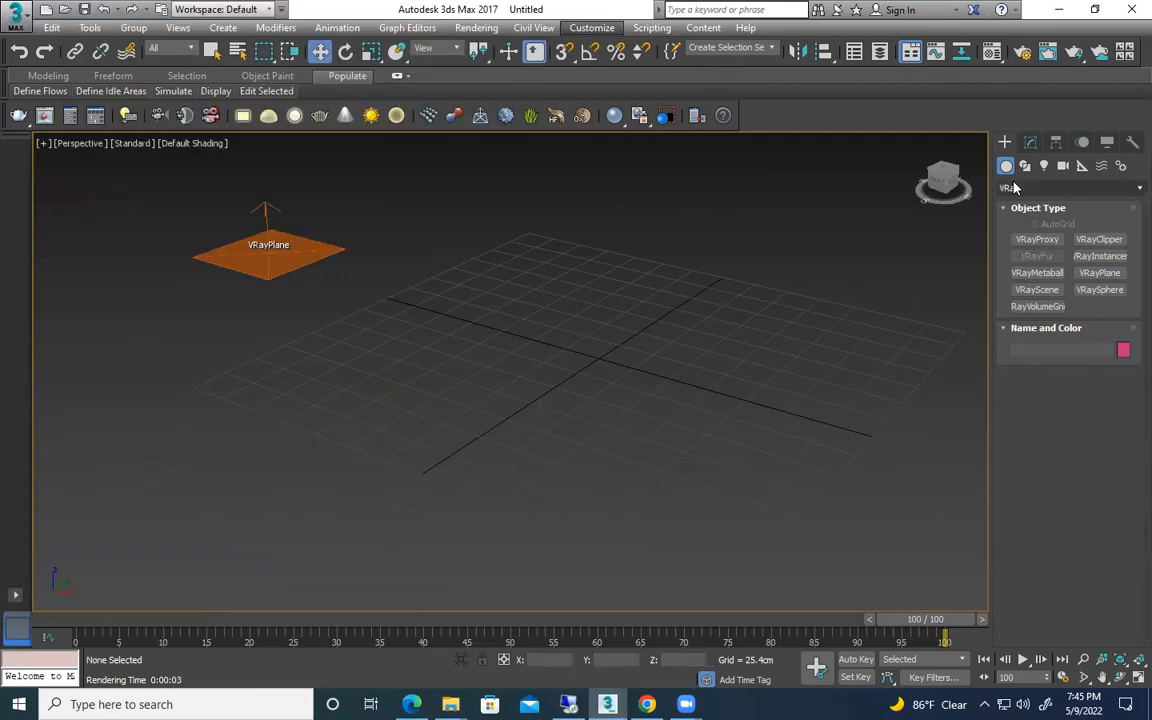
Draw a standard plane about 260 by 320 cm over the middle of the grid
left_click(1014, 187)
left_click(1033, 202)
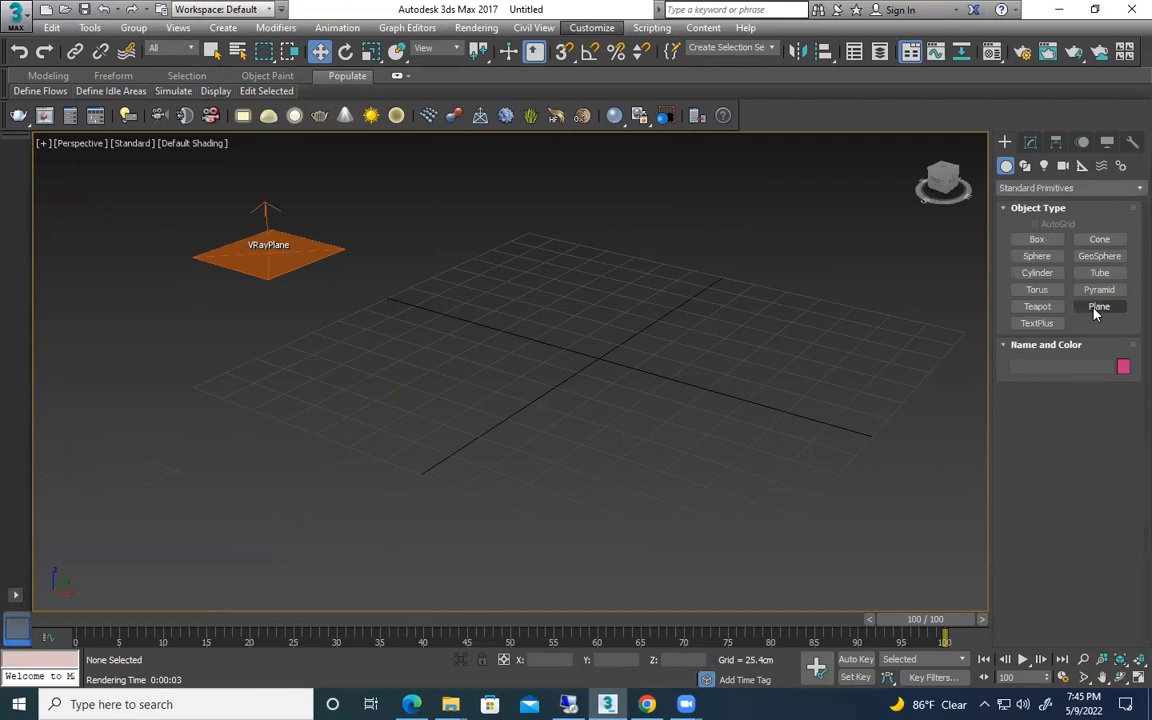
left_click(1095, 314)
left_click_drag(316, 330, 919, 319)
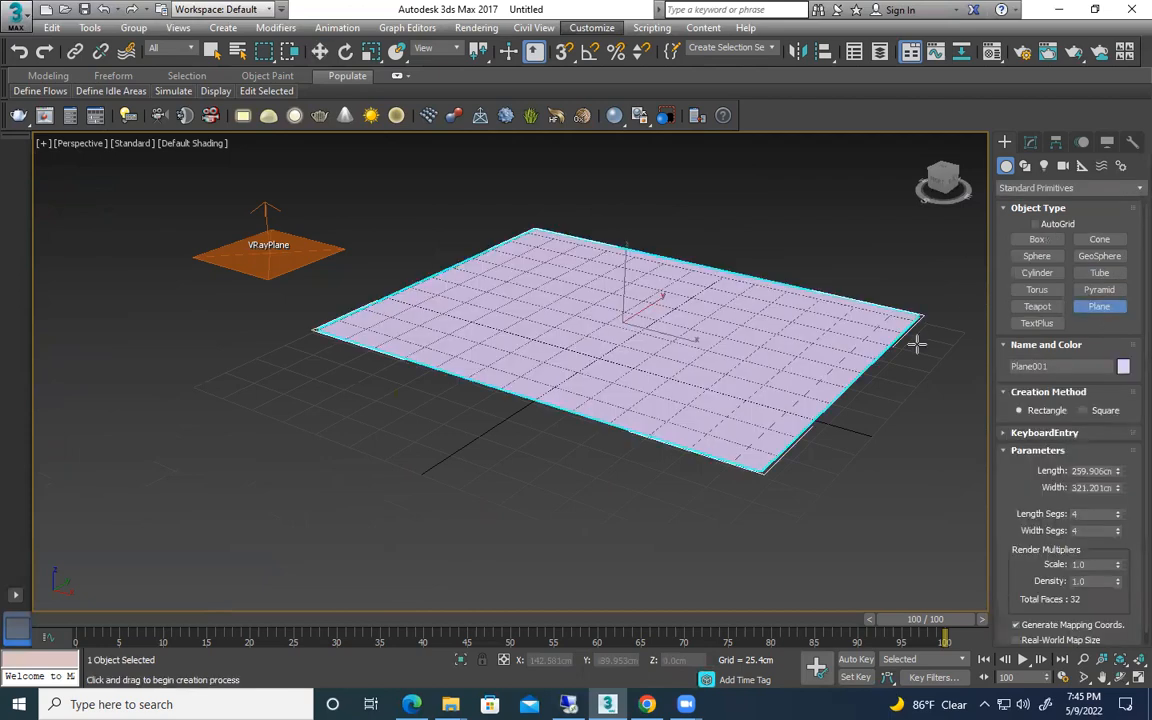
left_click_drag(916, 343, 889, 321)
key("w")
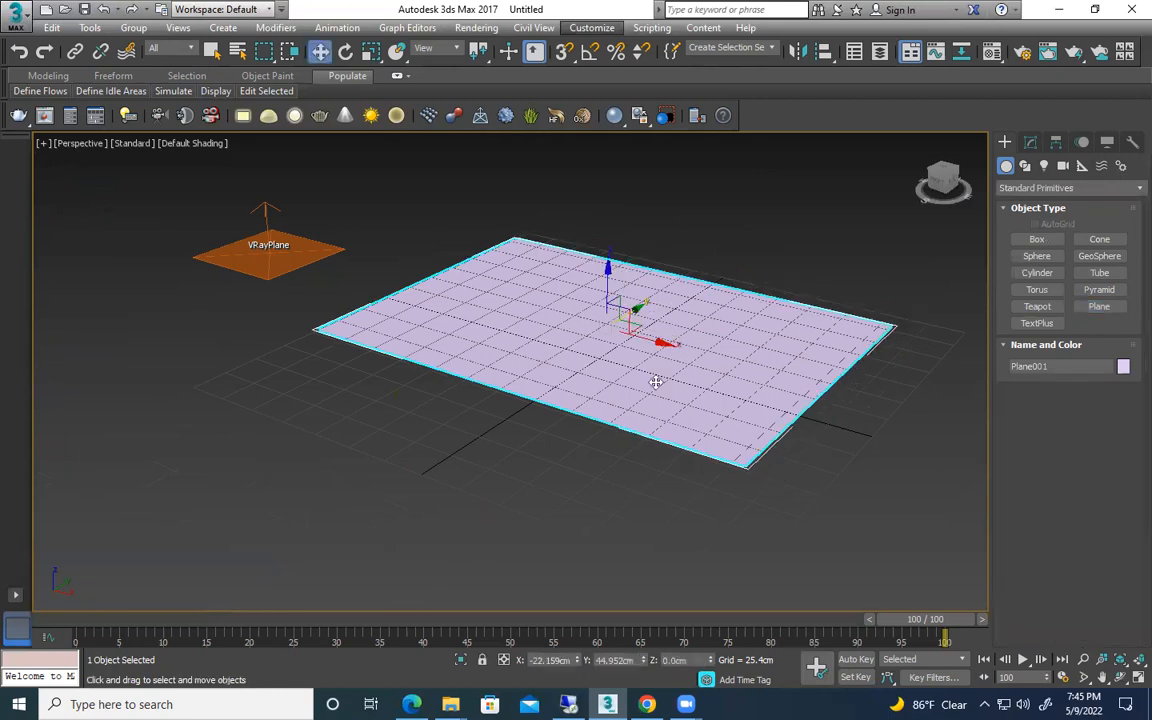
scroll(617, 318, "up", 2)
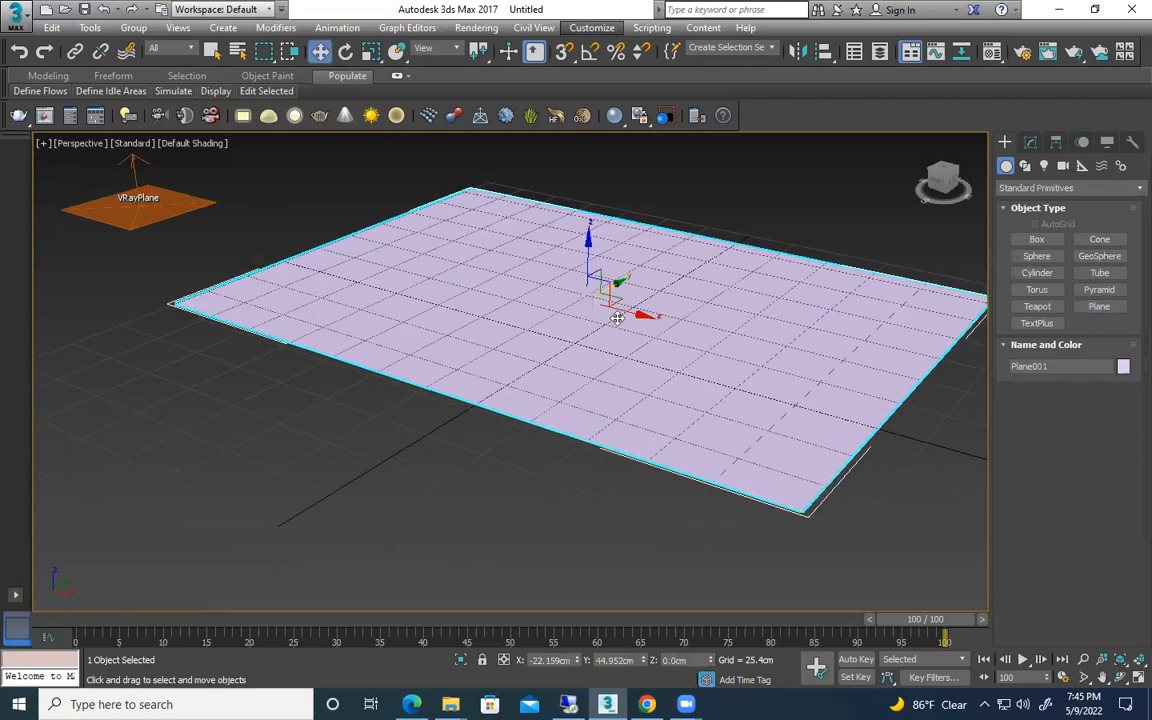
Raise the standard plane about 1.5 cm above the VRayPlane in the left view and test-render the perspective view
key("l")
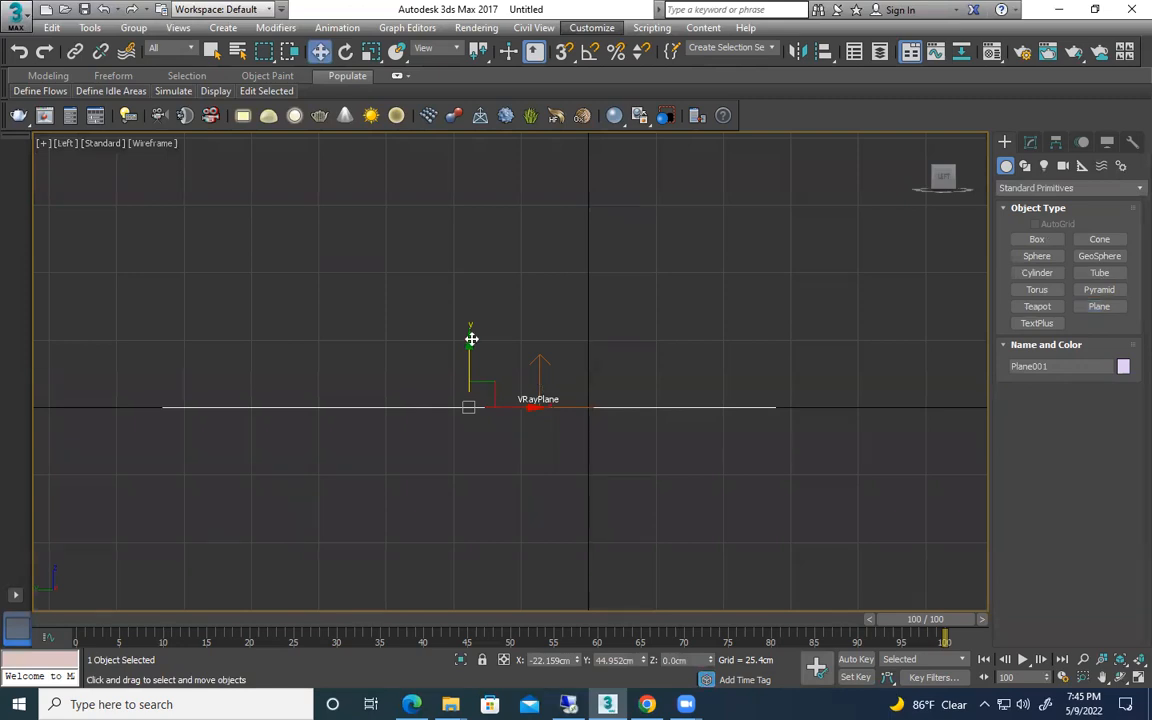
left_click_drag(474, 347, 475, 342)
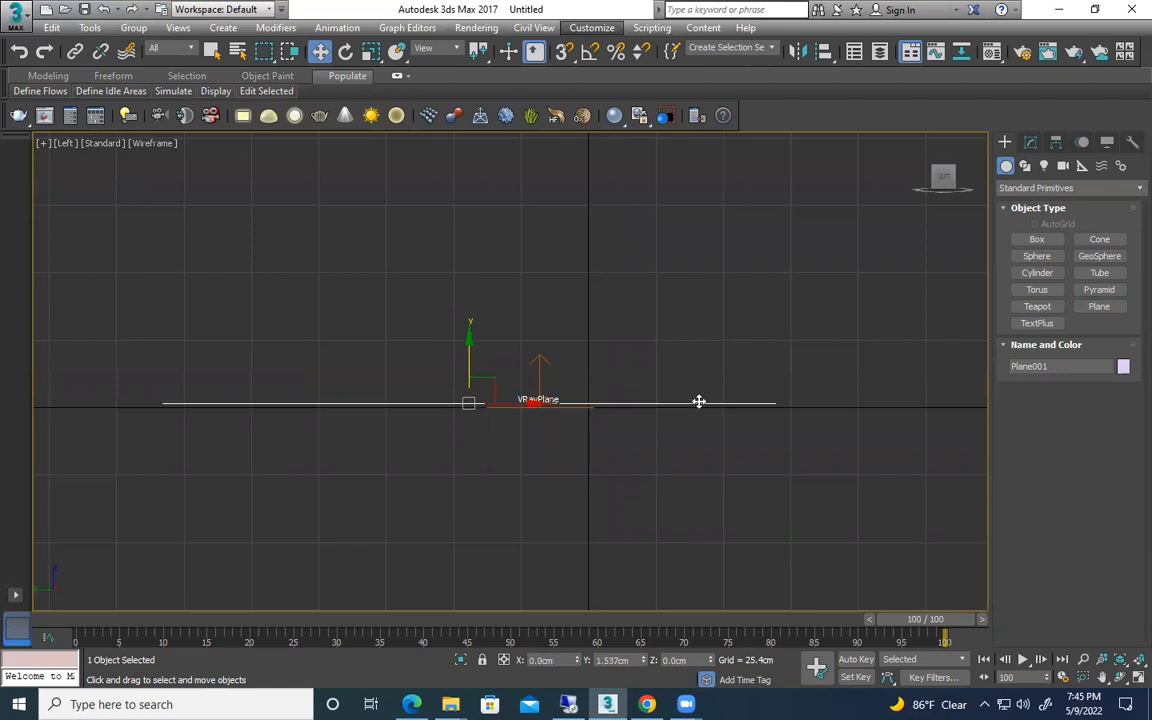
key("p")
key("shift+q")
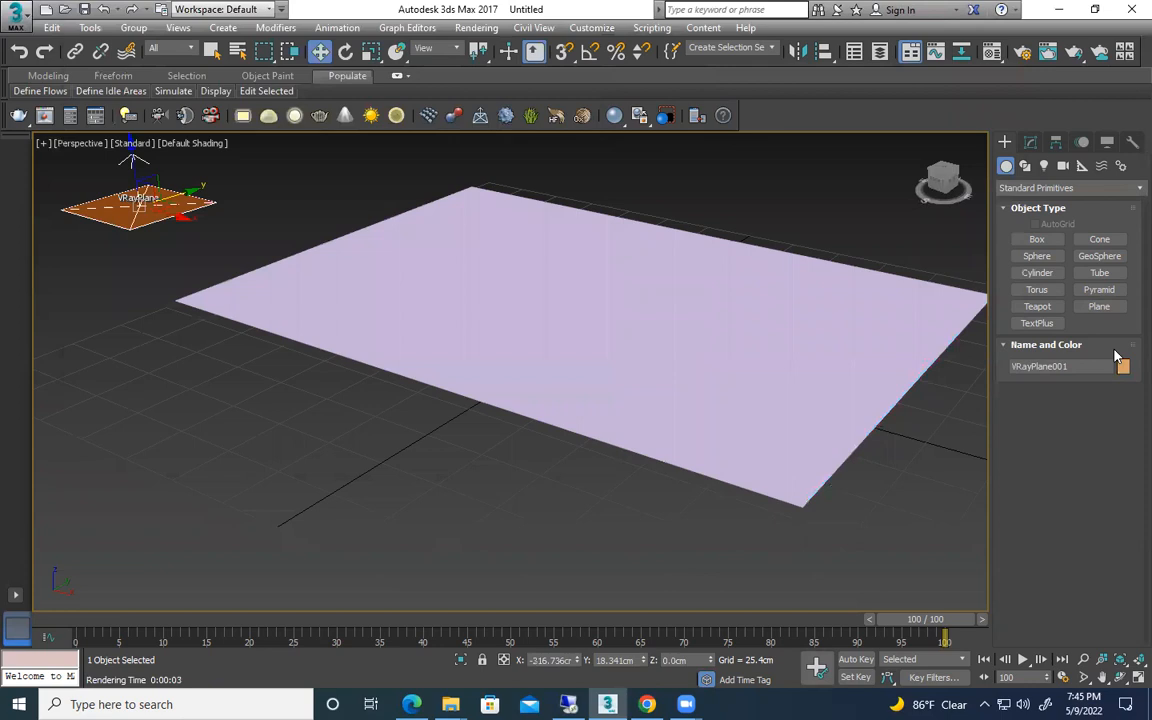
Change the VRayPlane's colour to blue and test-render the scene
left_click(709, 345)
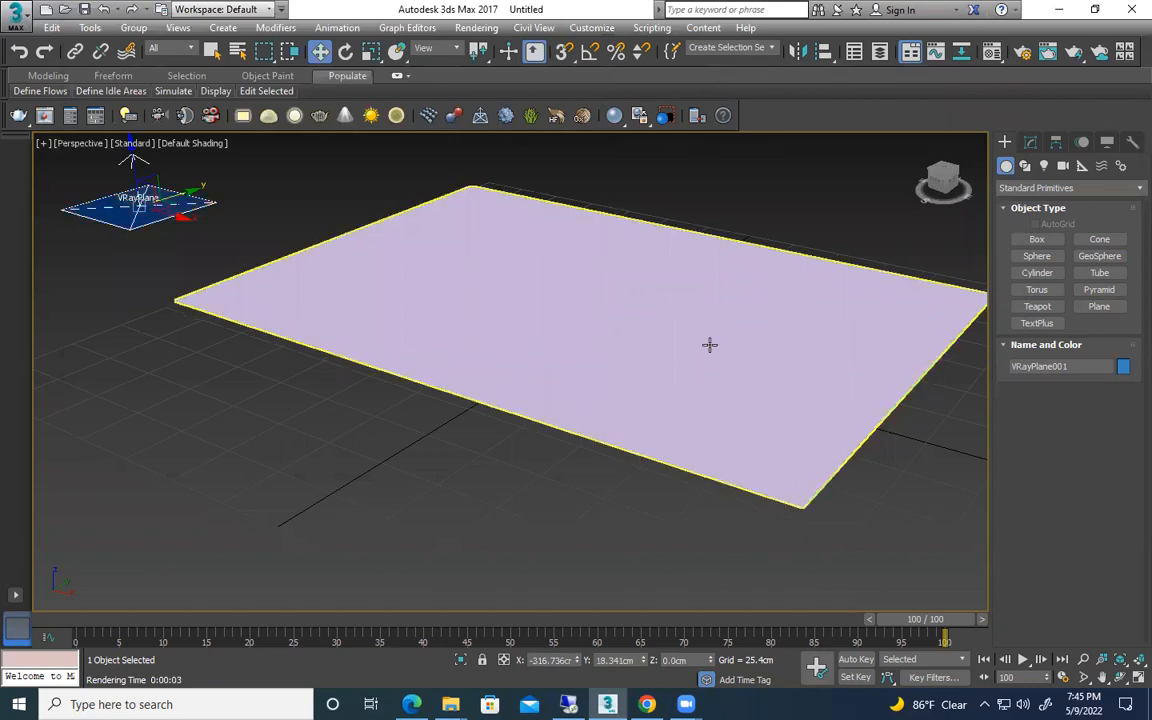
key("shift+q")
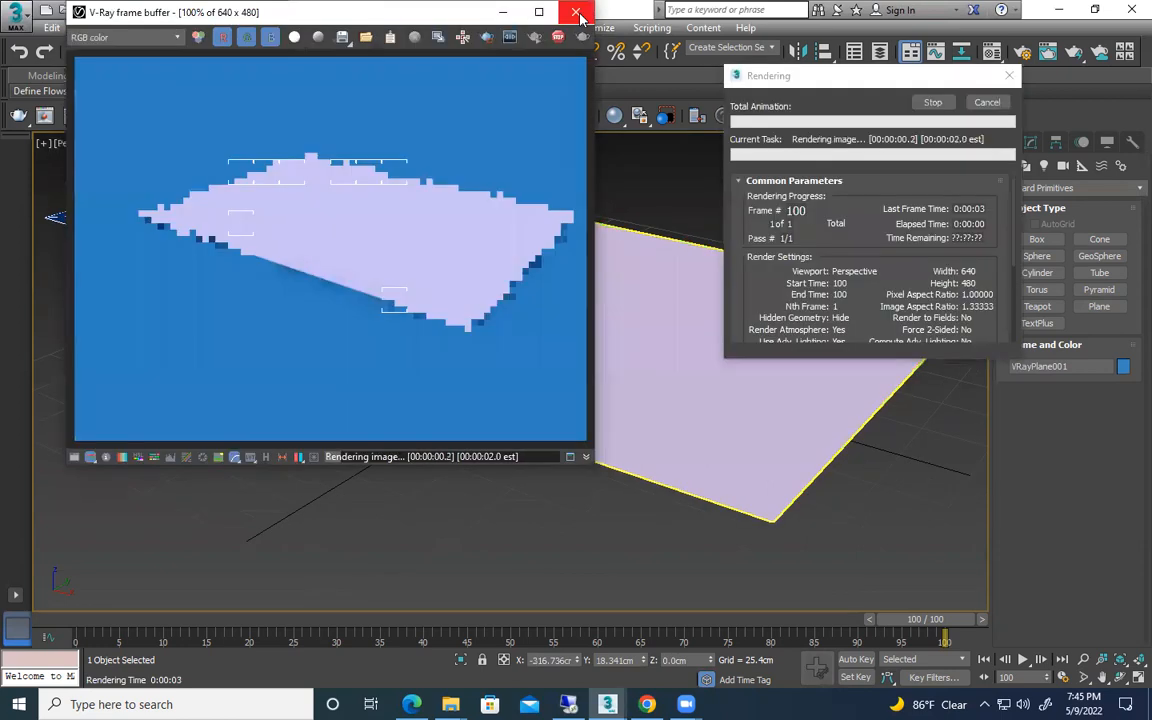
Add a VRayFur object with the standard plane as its source and test-render the perspective view
left_click(580, 17)
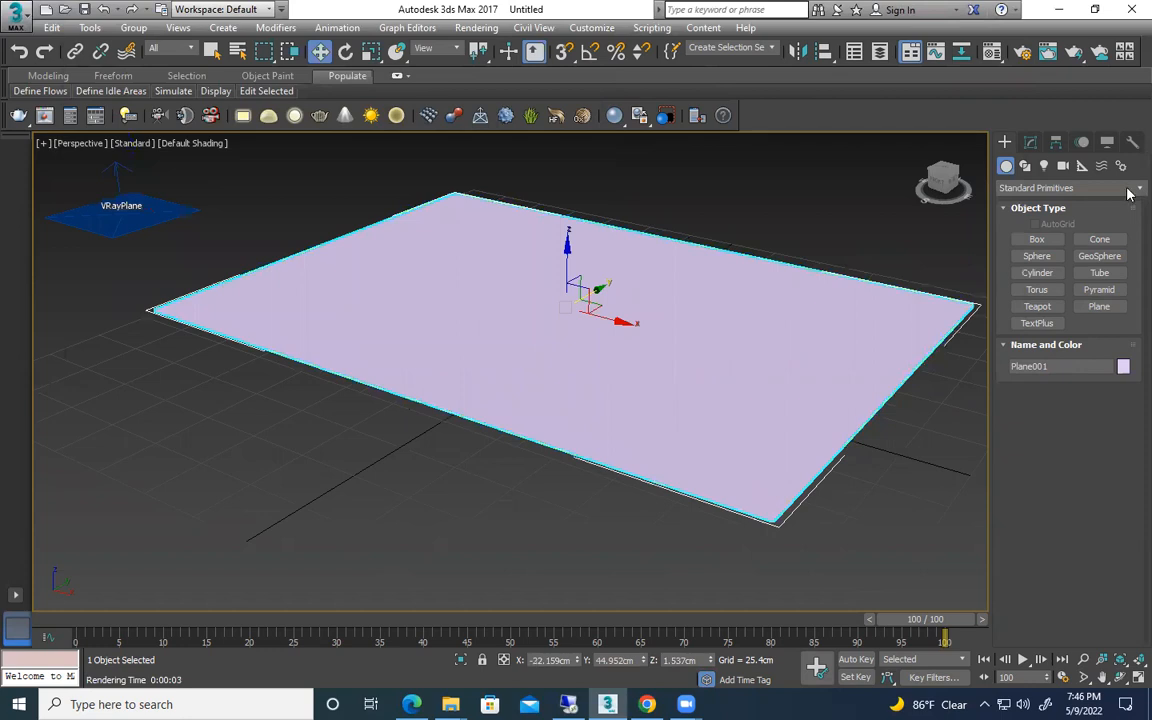
left_click(1030, 142)
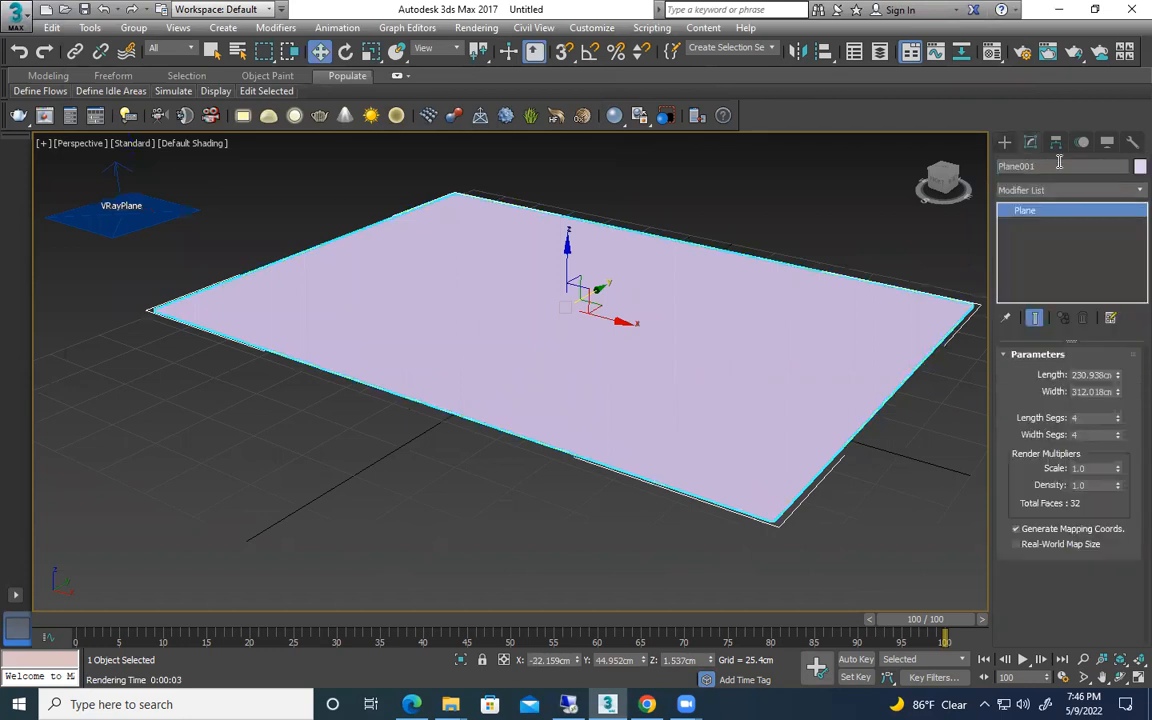
left_click(1004, 142)
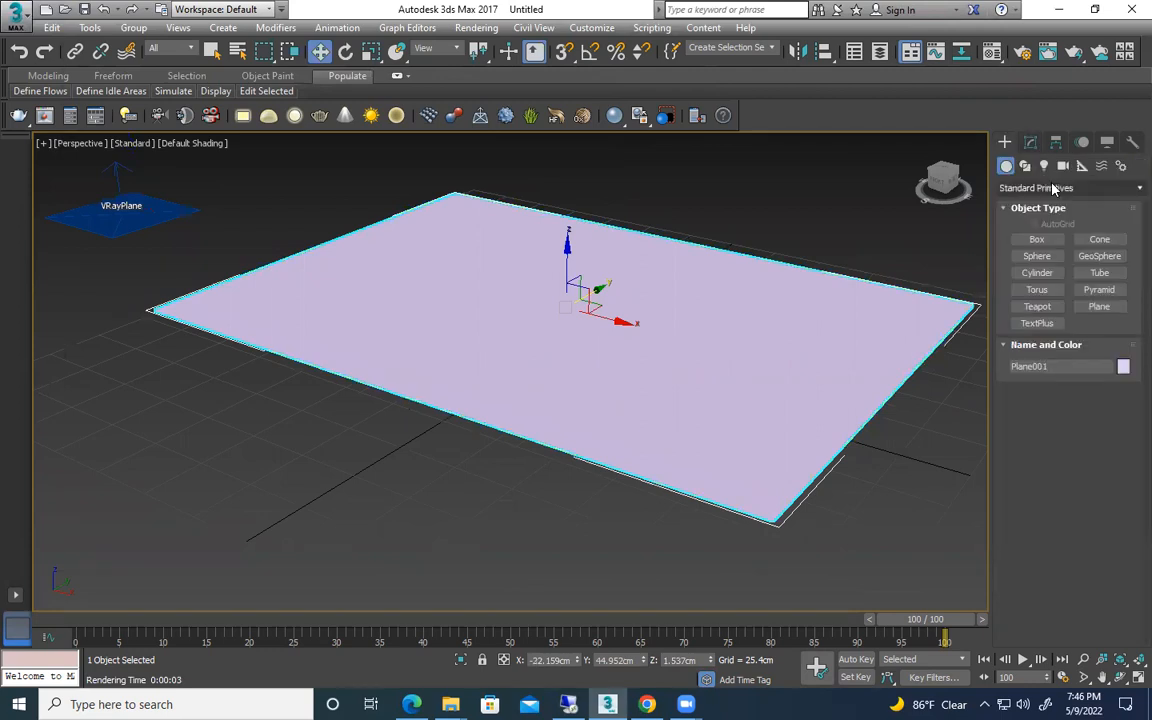
left_click(1055, 188)
left_click(1012, 406)
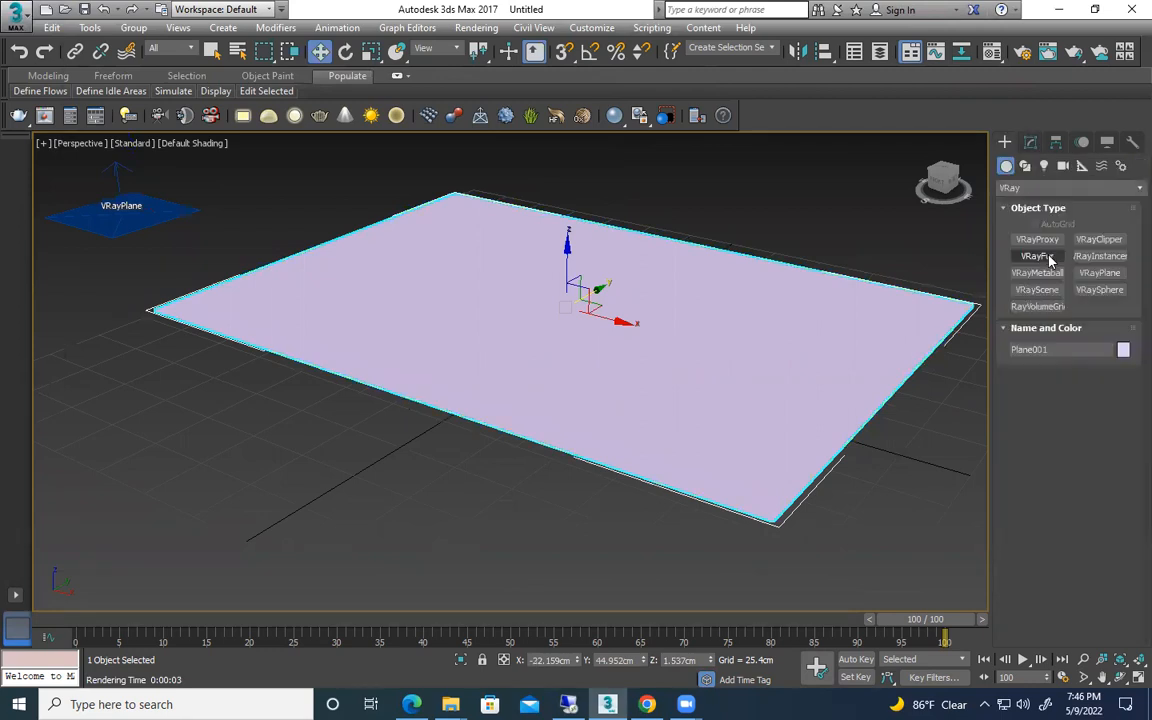
left_click(1048, 258)
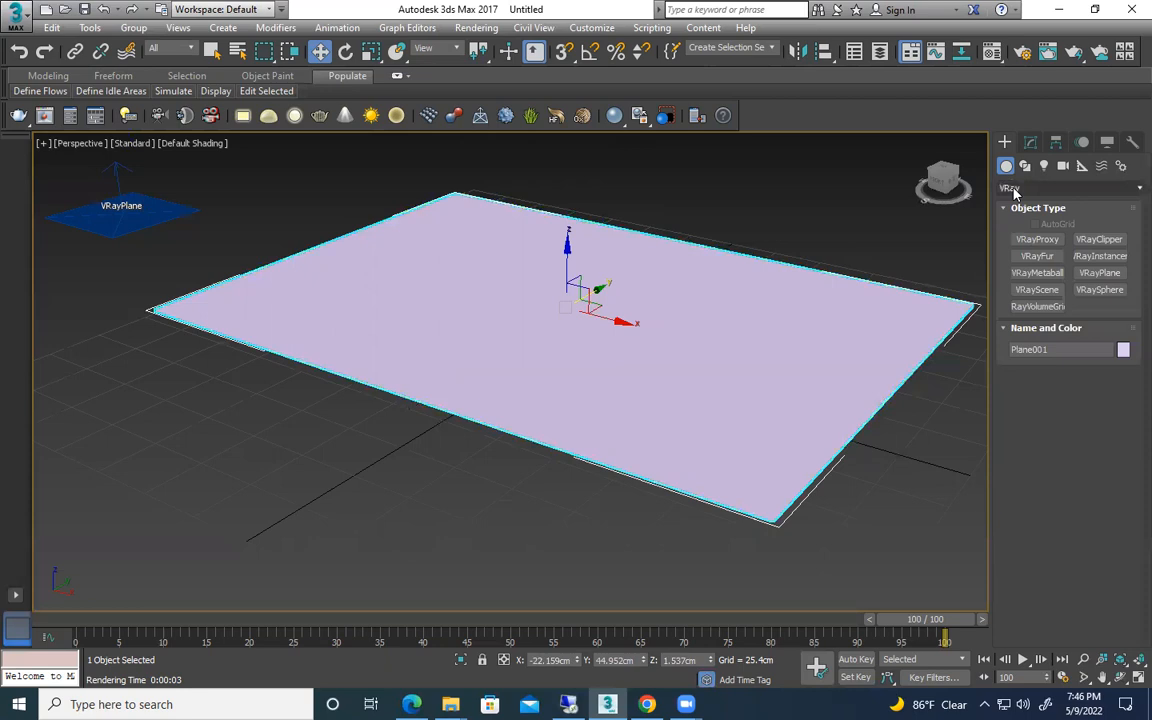
left_click(1040, 258)
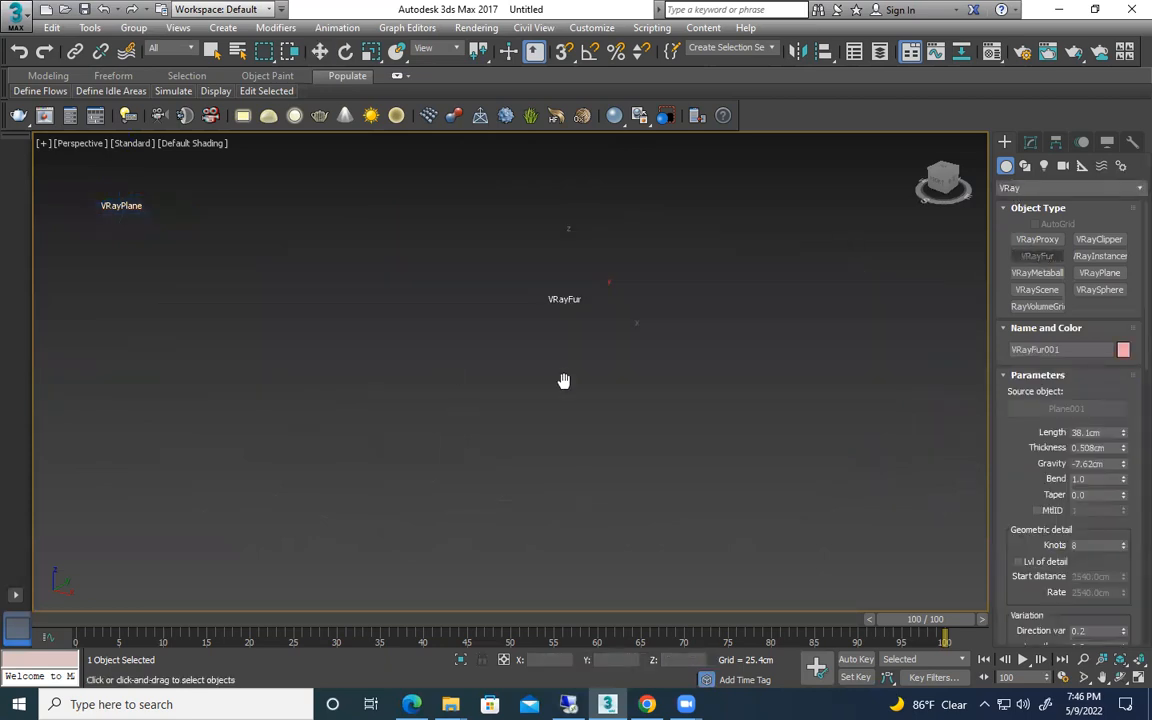
middle_click_drag(564, 381, 733, 455)
scroll(733, 453, "up", 5)
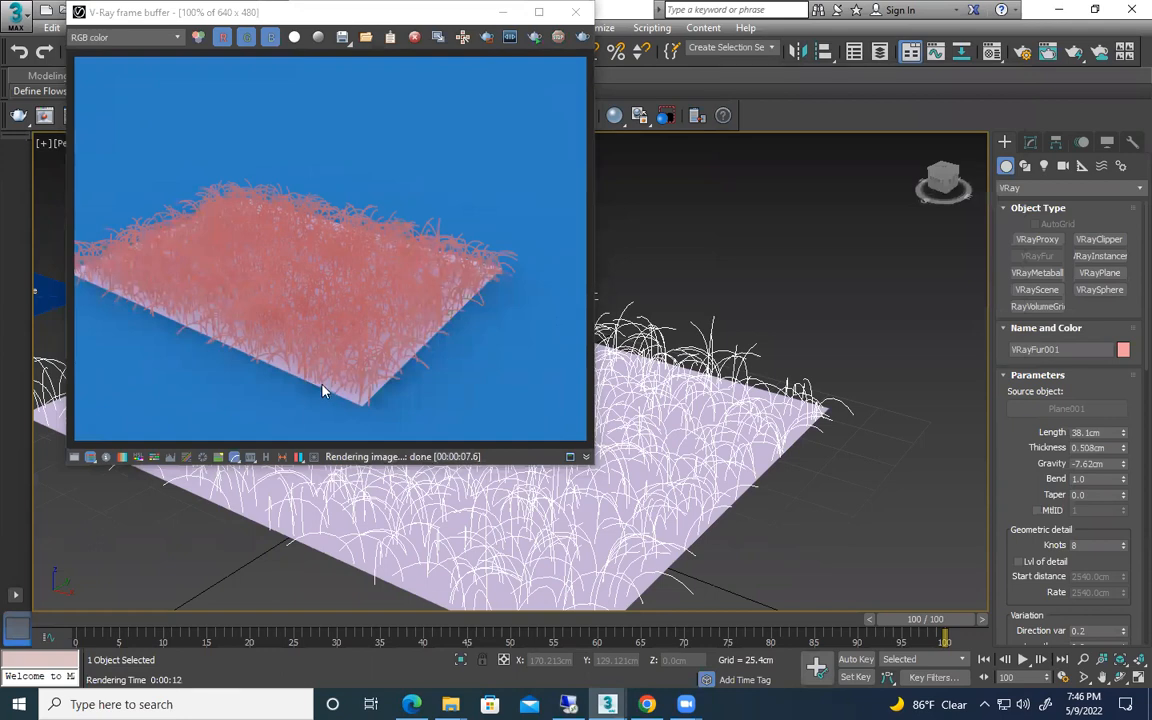
left_click(579, 13)
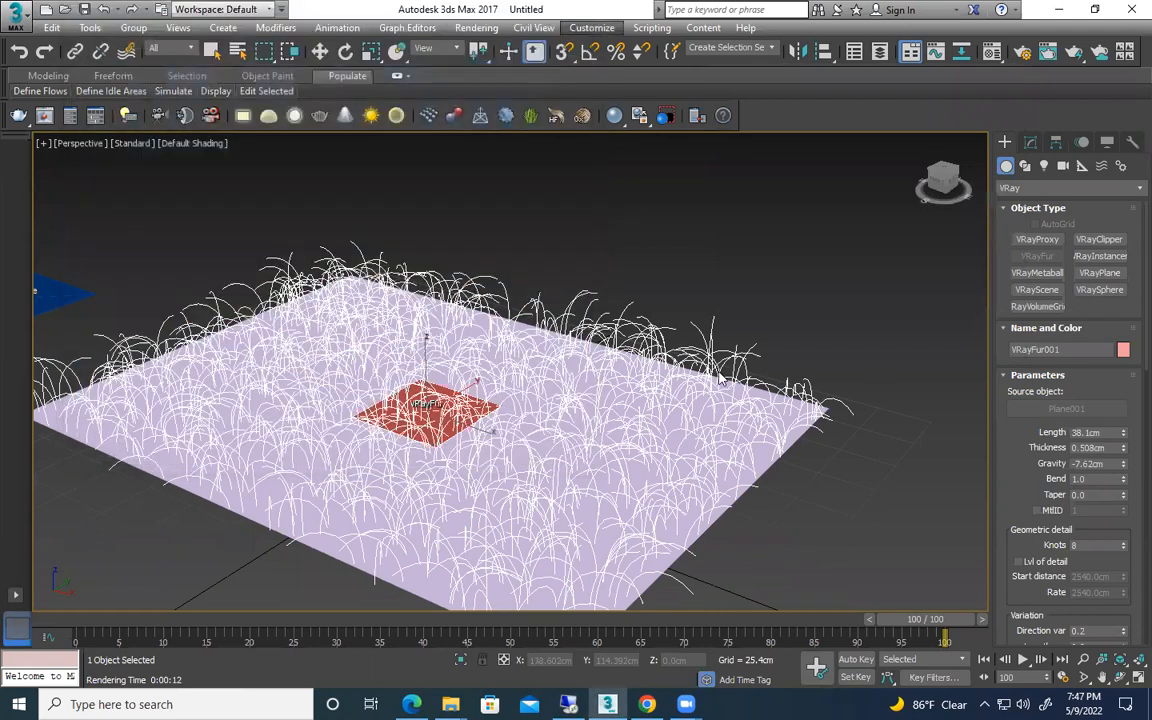
Increase the fur's length to about 70 cm
scroll(741, 333, "up", 2)
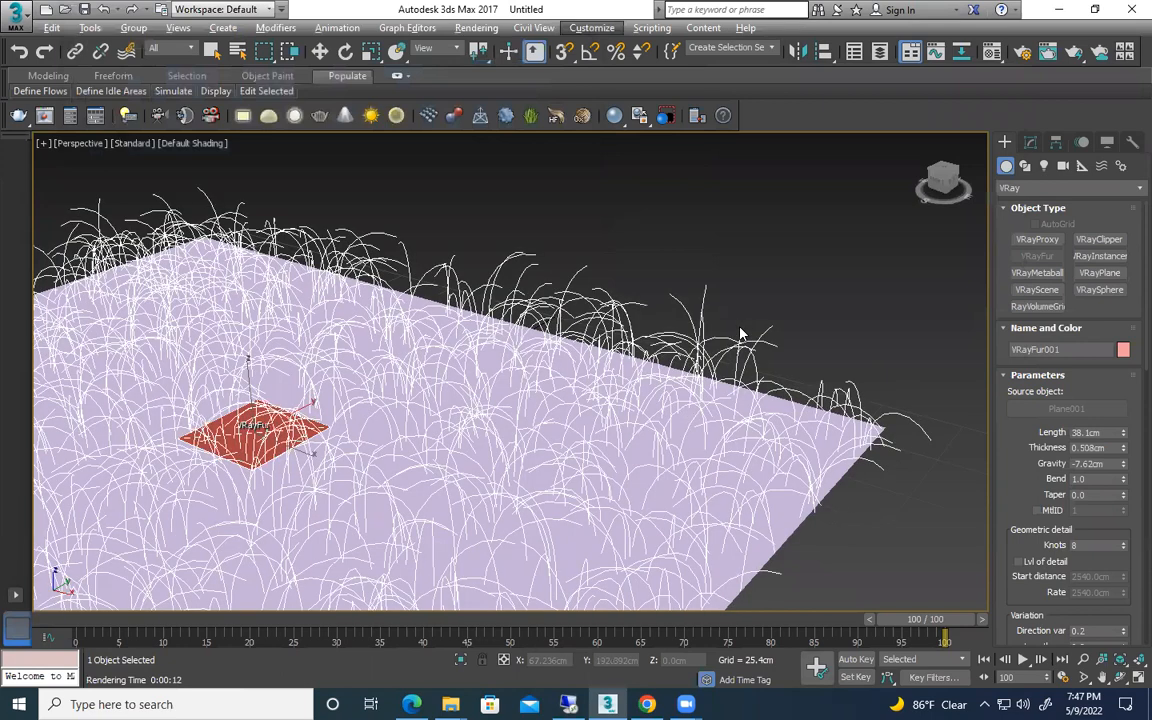
middle_click_drag(782, 334, 735, 288, "alt")
scroll(735, 288, "down", 2)
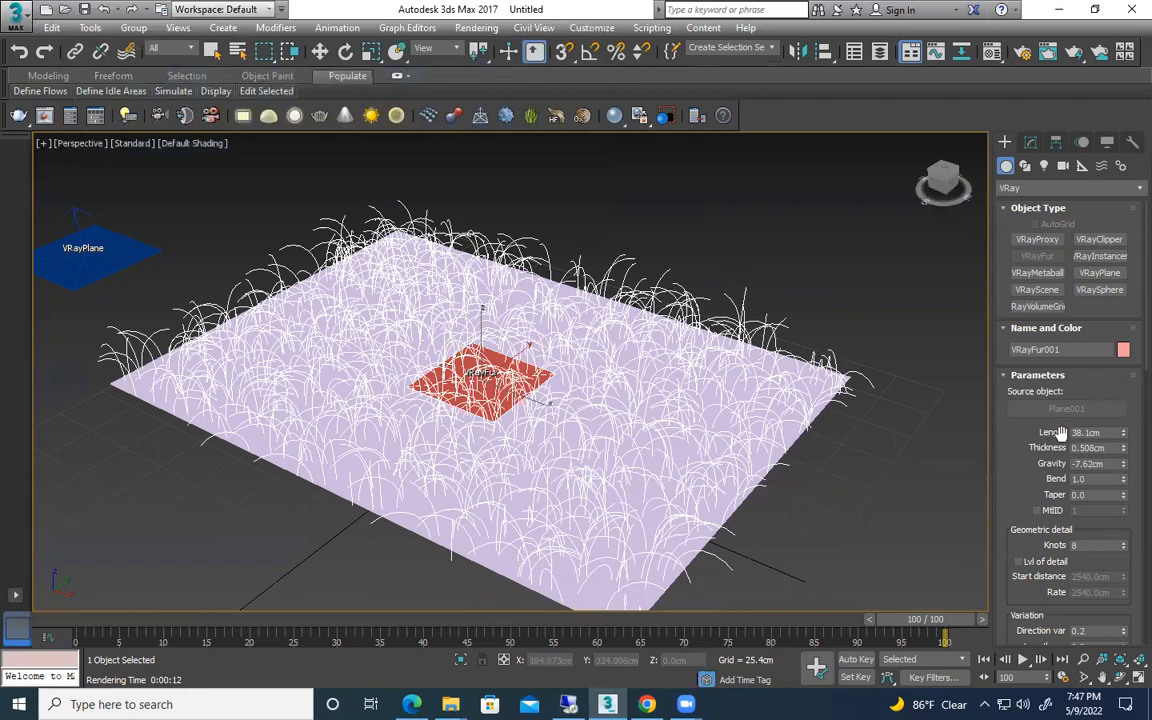
left_click_drag(1123, 432, 1124, 348)
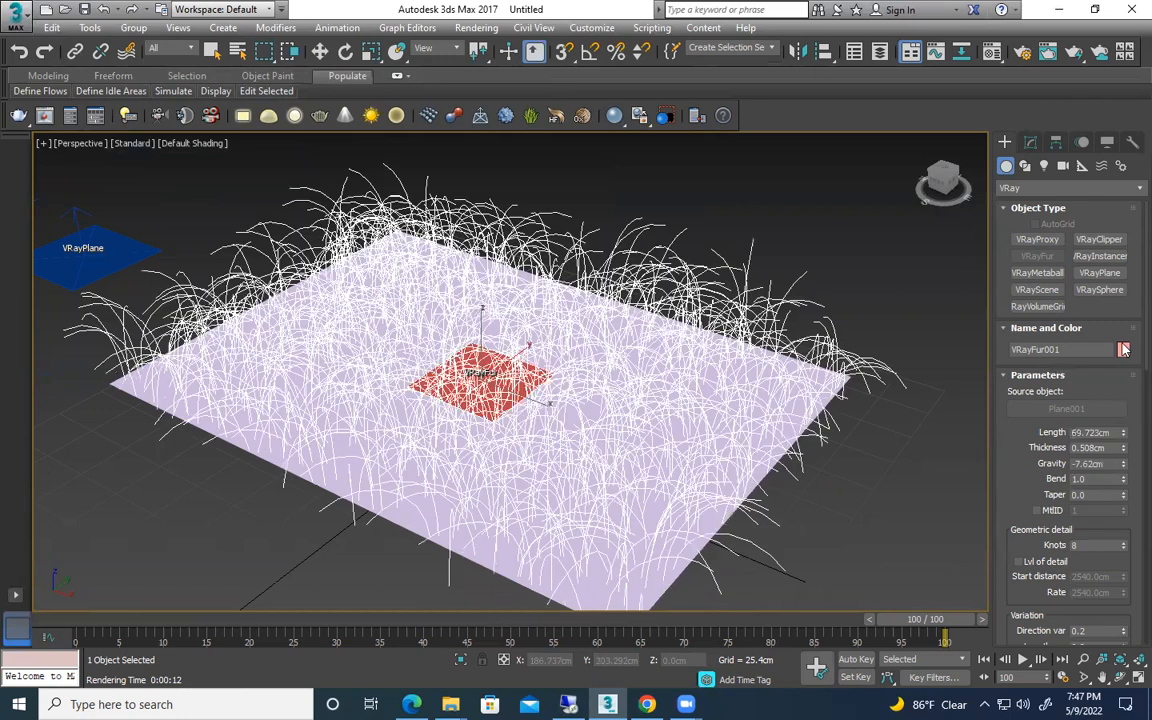
Change the fur's colour to green and test-render the scene
left_click(1124, 349)
left_click(593, 390)
left_click(658, 430)
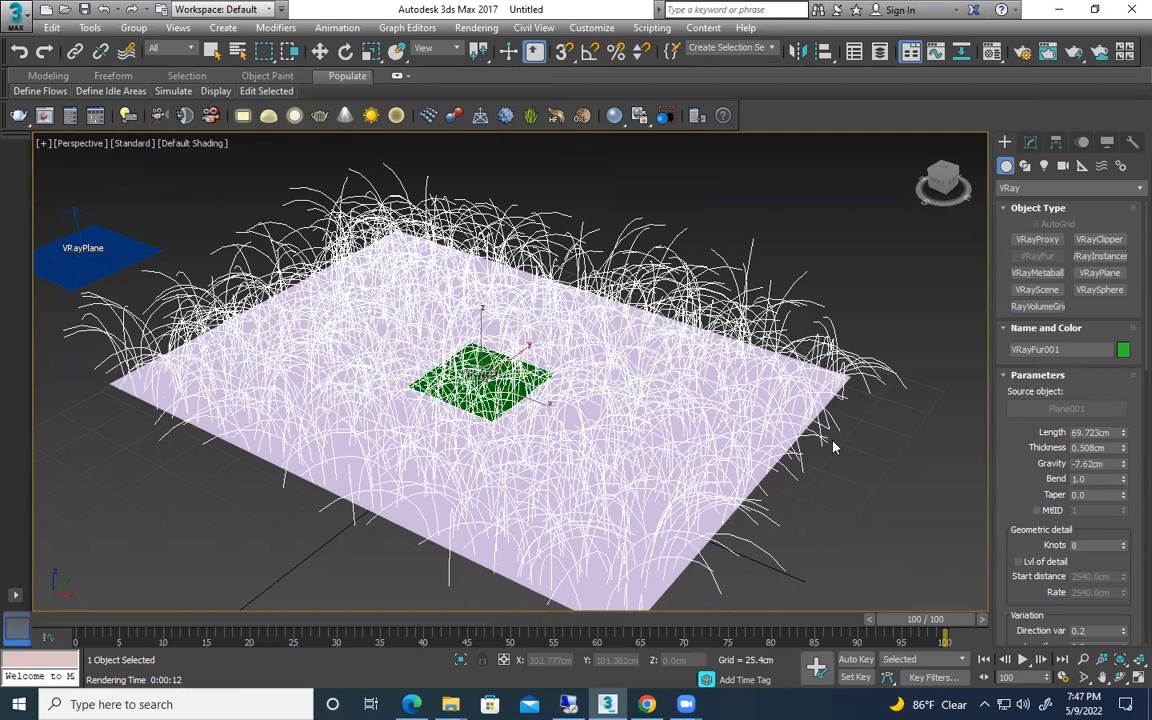
key("shift+q")
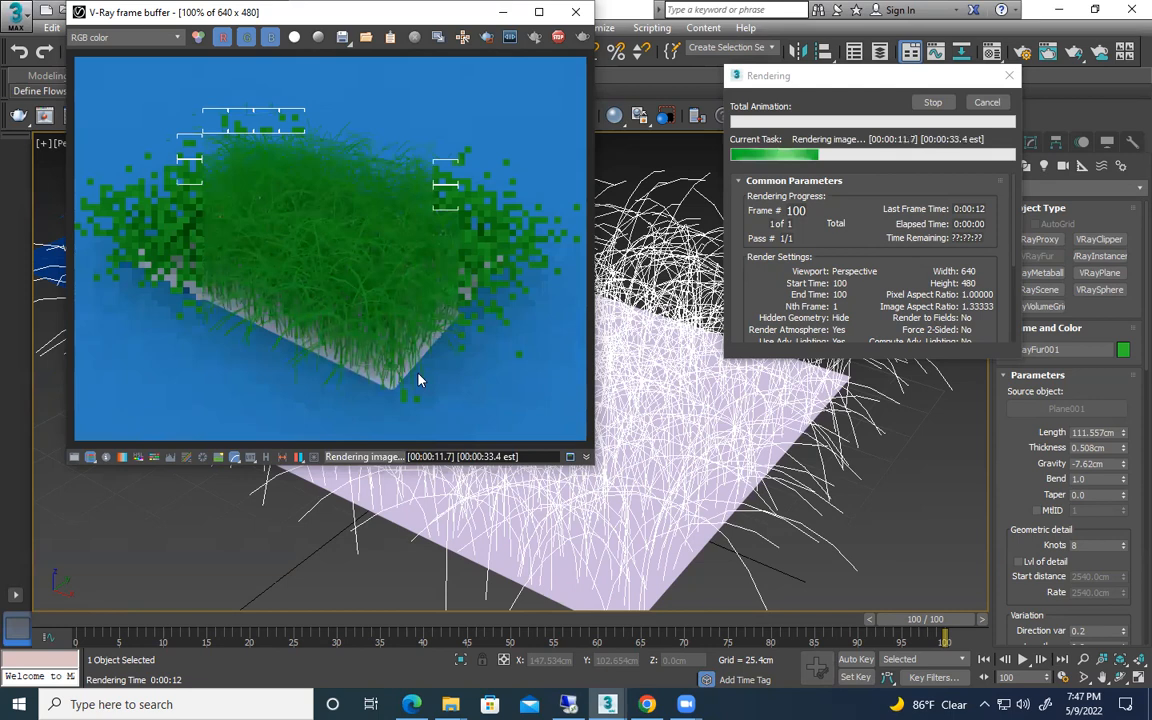
left_click(576, 15)
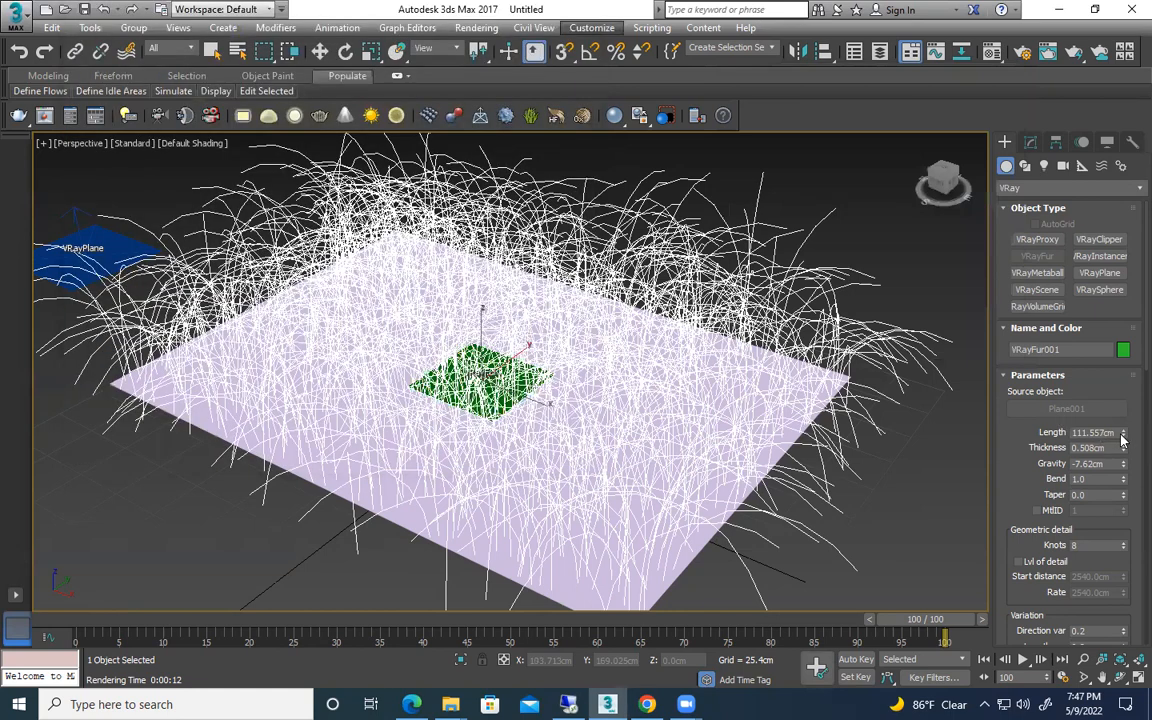
Shorten the fur to about 29 cm, set its thickness to 2 cm and test-render it
left_click_drag(1122, 436, 1118, 492)
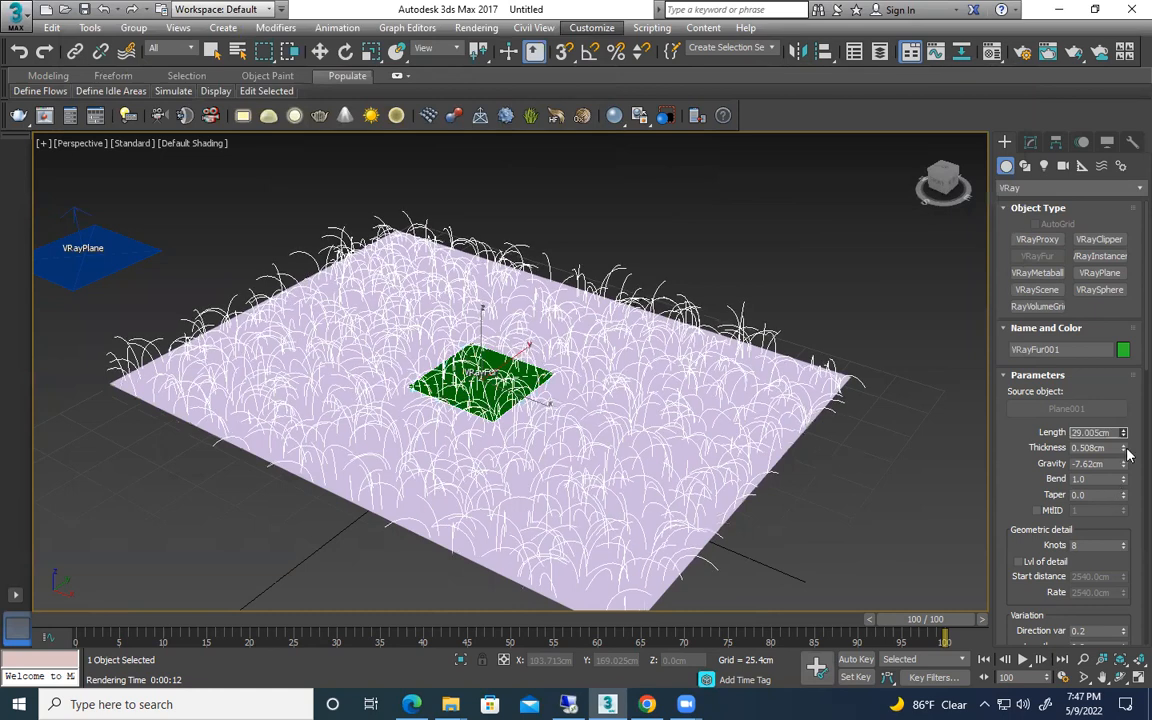
scroll(828, 448, "up", 4)
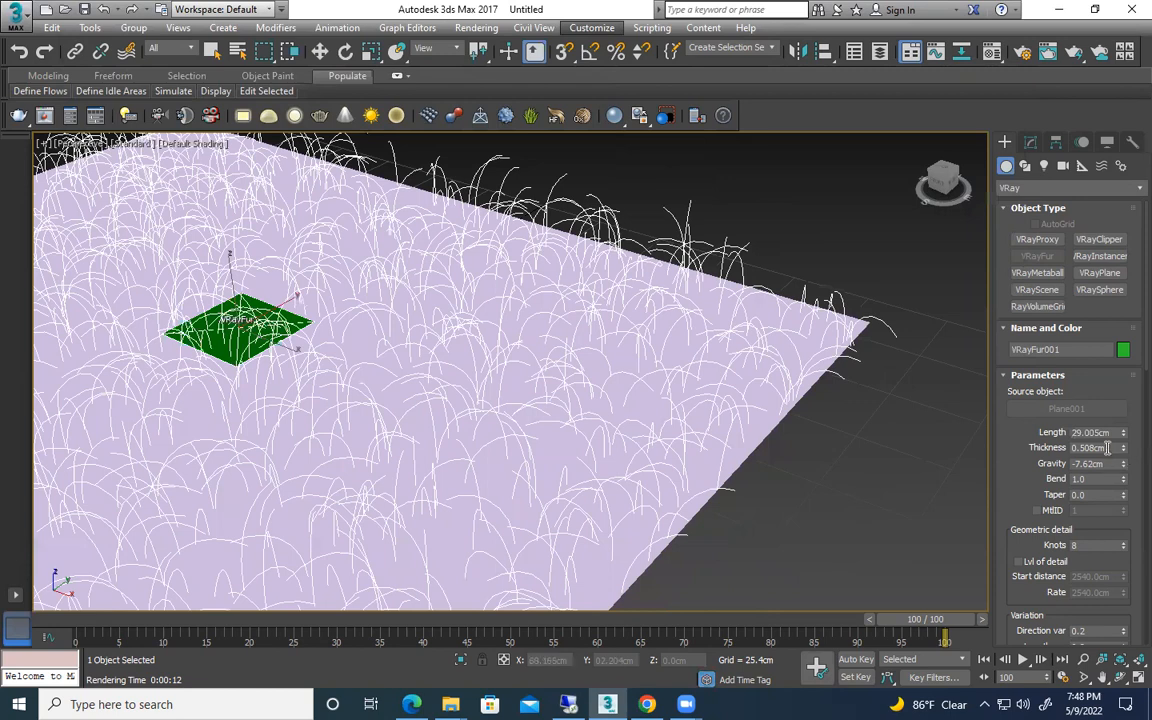
double_click(1107, 448)
type("2")
key("Return")
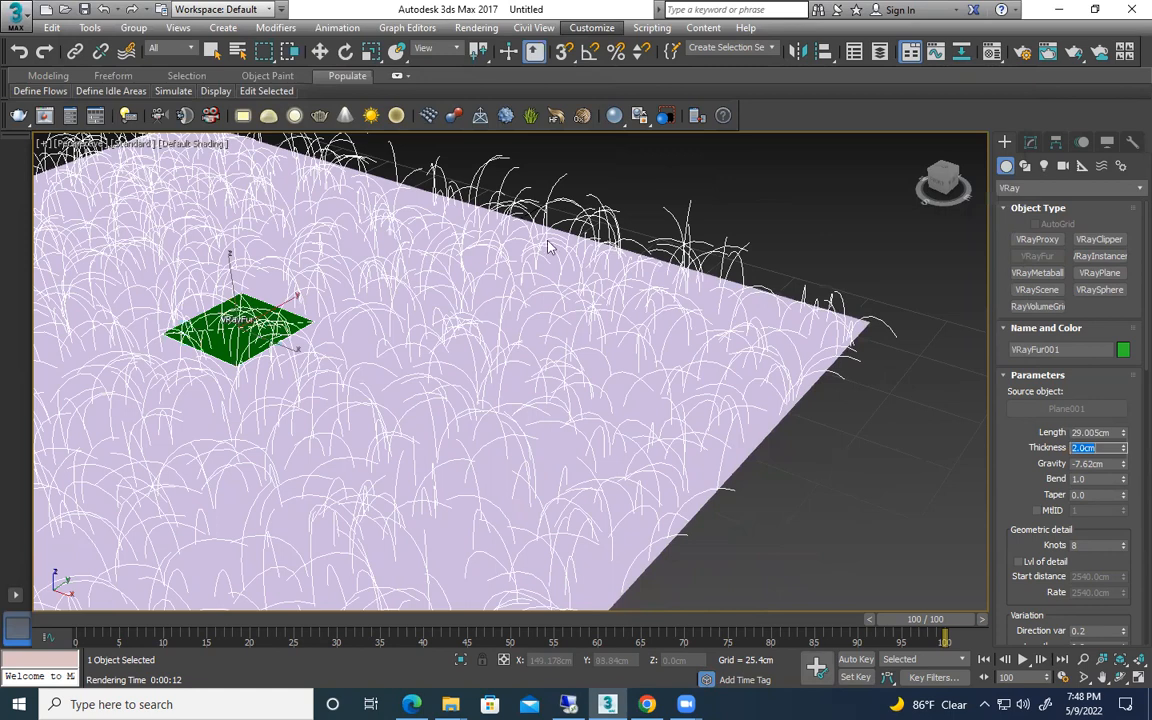
key("shift+q")
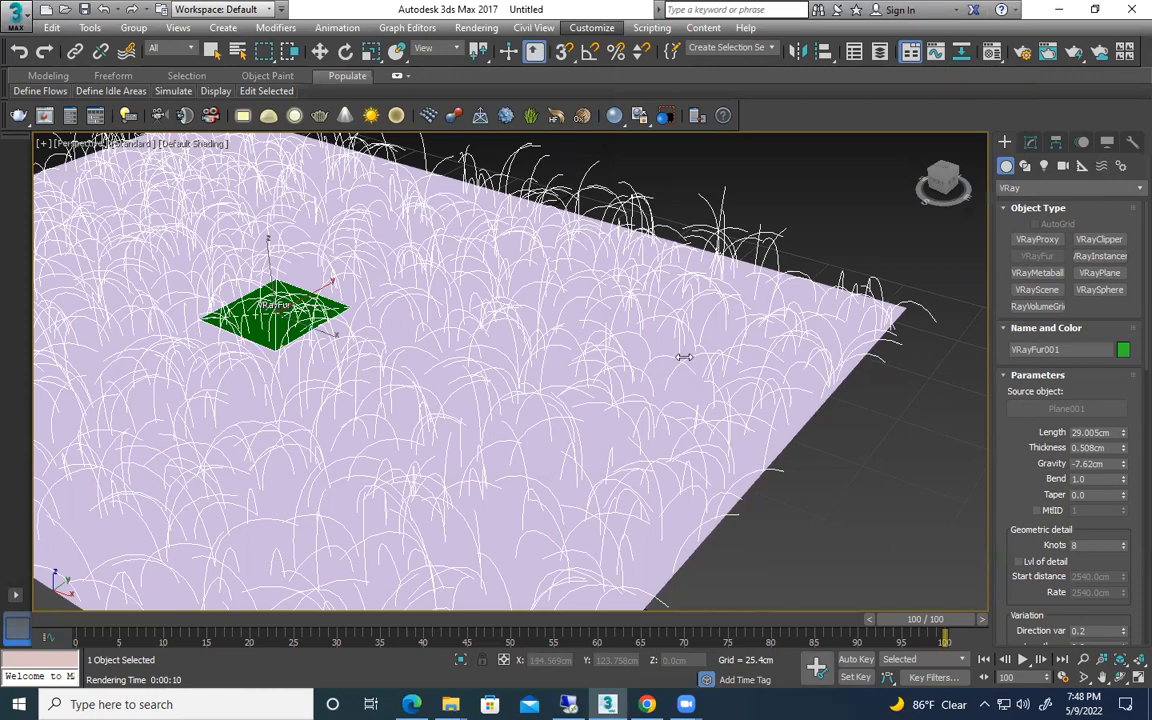
Set the fur's gravity to about 0.45 cm so the strands stand upright, and test-render the whole plane
middle_click_drag(684, 357, 824, 314)
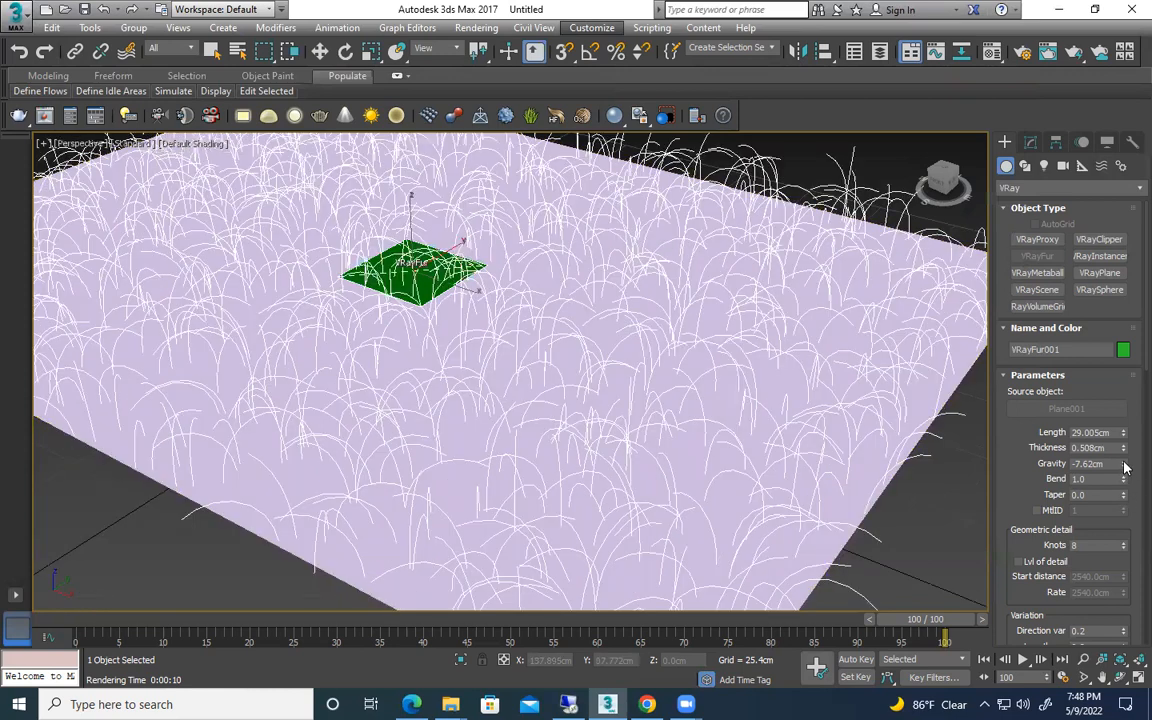
left_click_drag(1129, 549, 1025, 287)
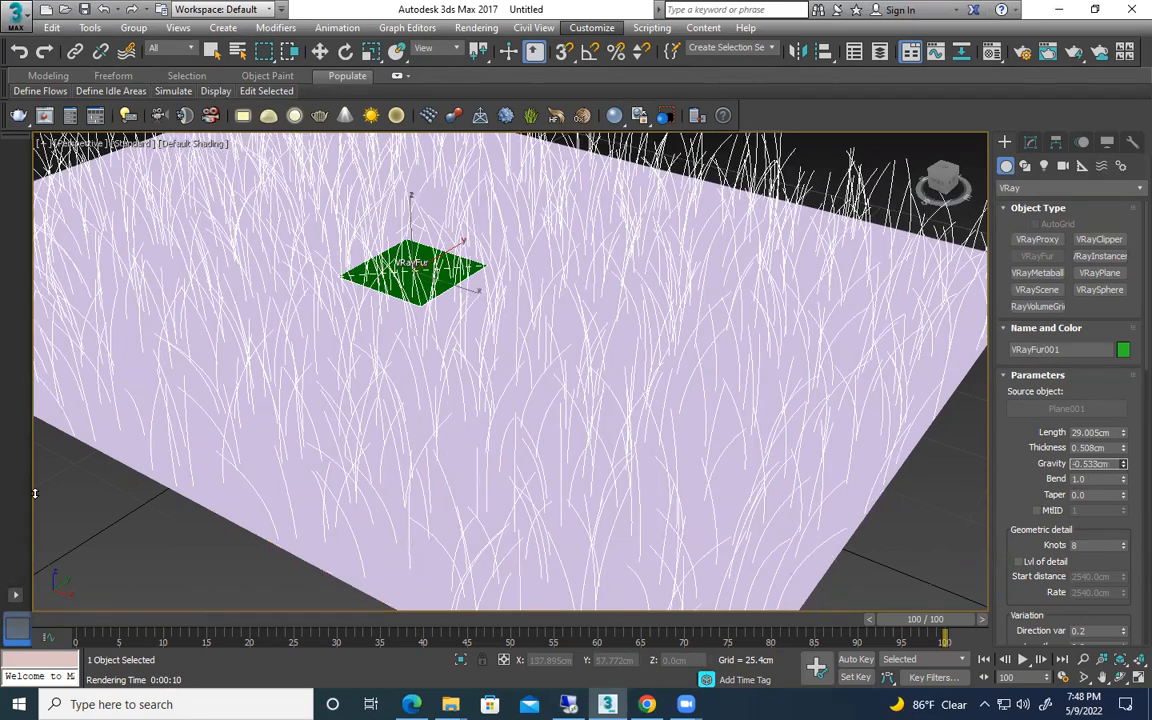
left_click_drag(1124, 465, 1123, 451)
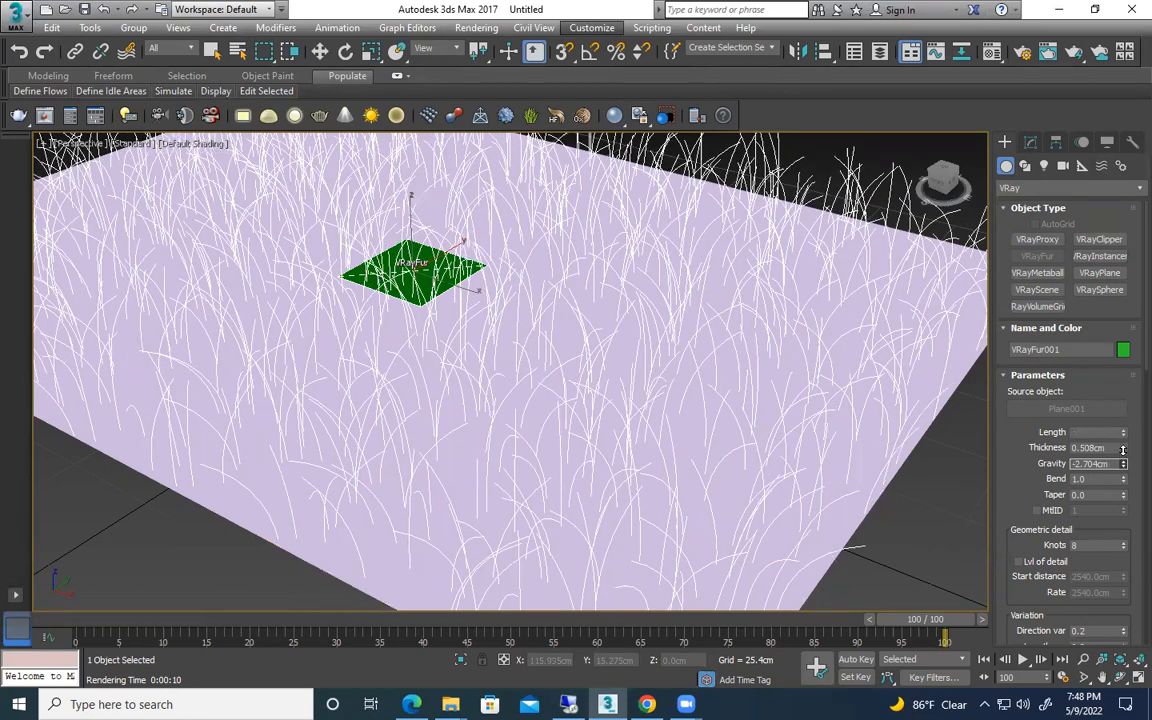
scroll(759, 409, "down", 3)
middle_click_drag(745, 412, 717, 440)
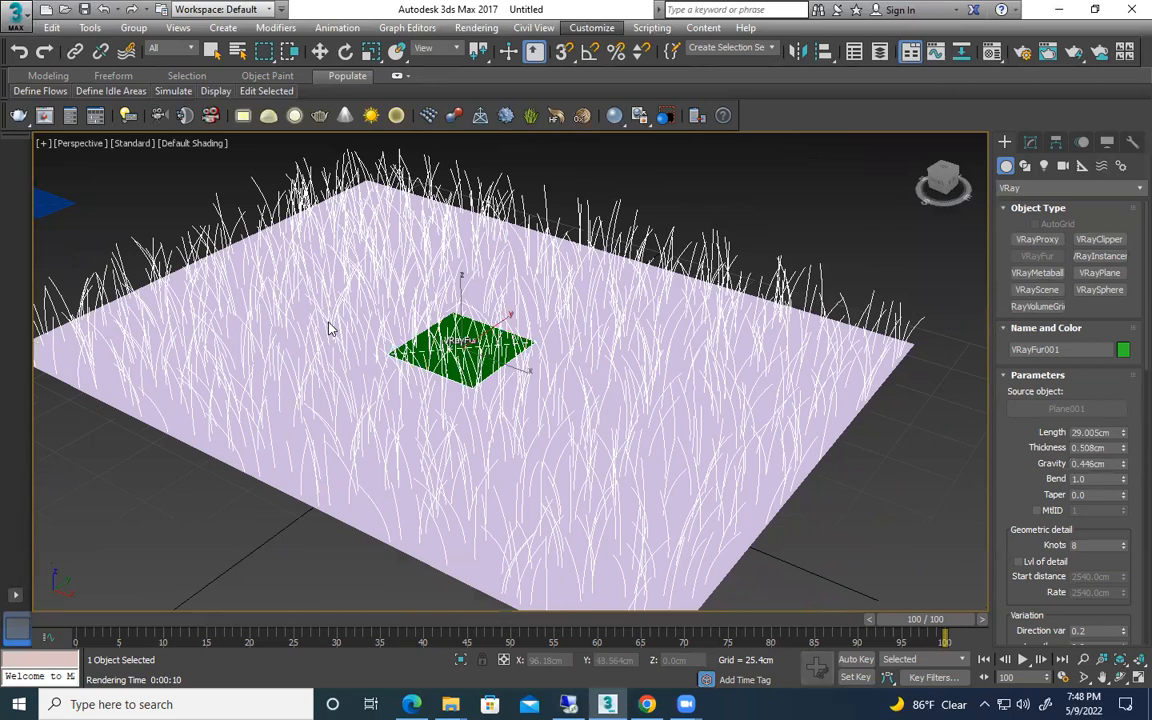
key("shift+q")
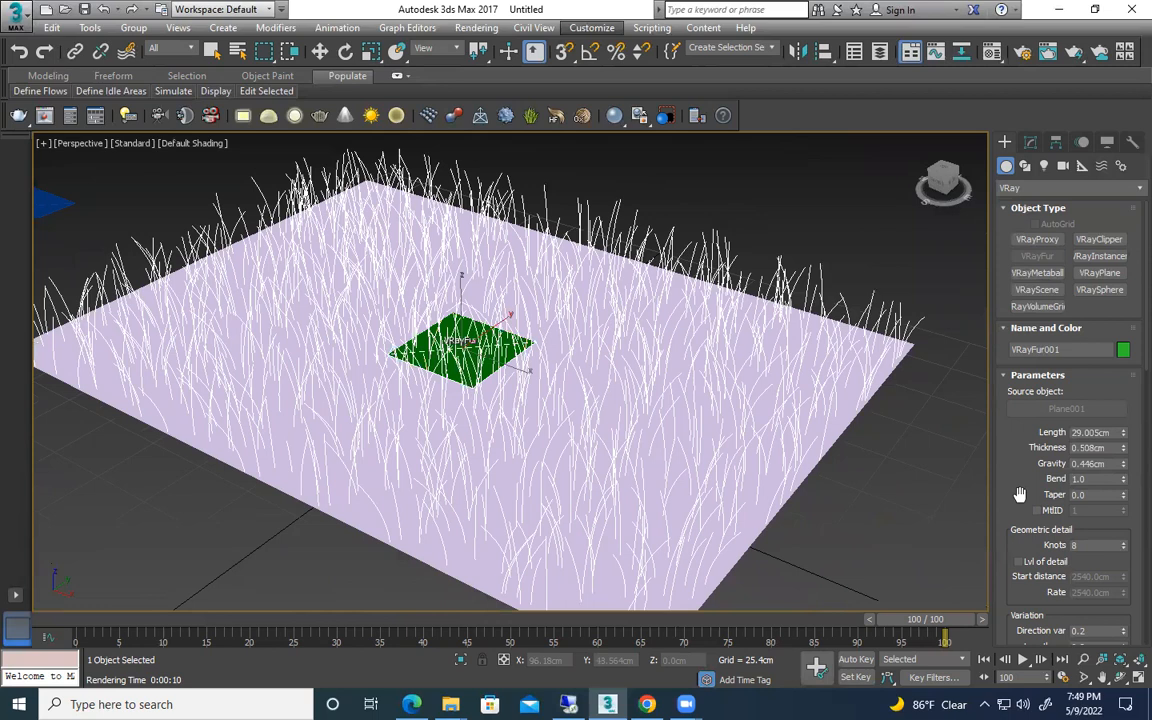
Try a bend of 0 on the fur and set it back to 1
left_click_drag(1020, 494, 1020, 419)
left_click_drag(1122, 405, 1120, 361)
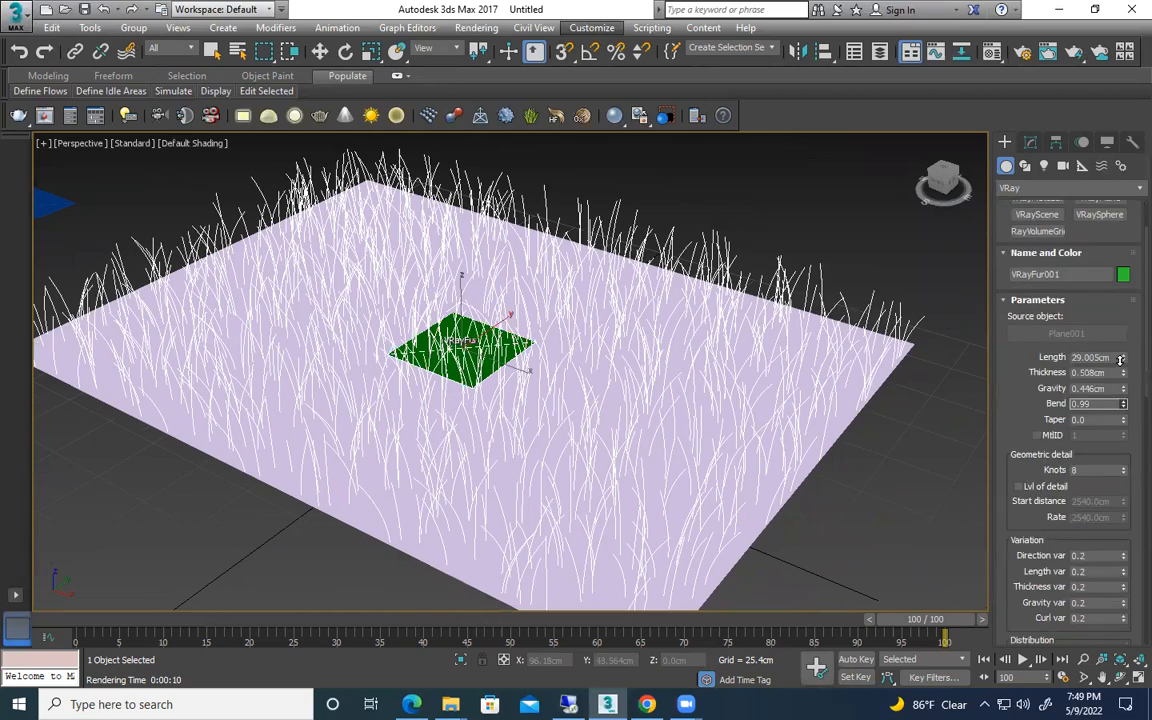
left_click_drag(1120, 361, 17, 559)
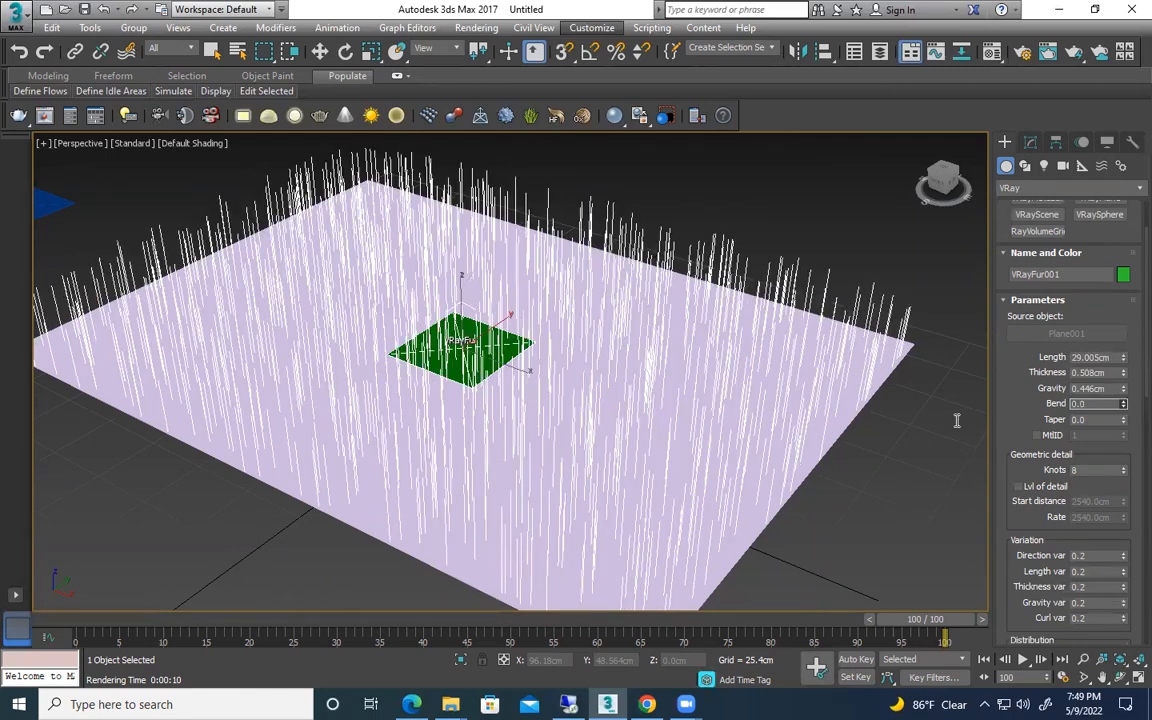
type("1")
key("Tab")
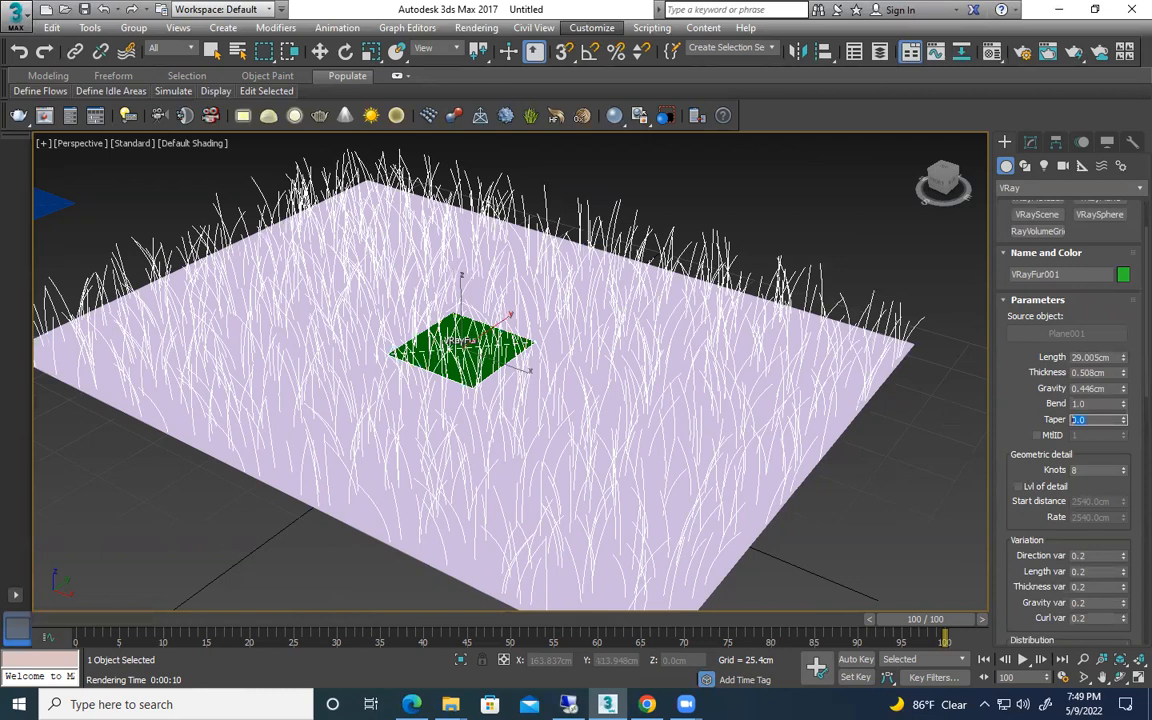
Set the fur's taper to 1 and test-render a close view of the strands
type("1")
key("Return")
scroll(712, 352, "up", 3)
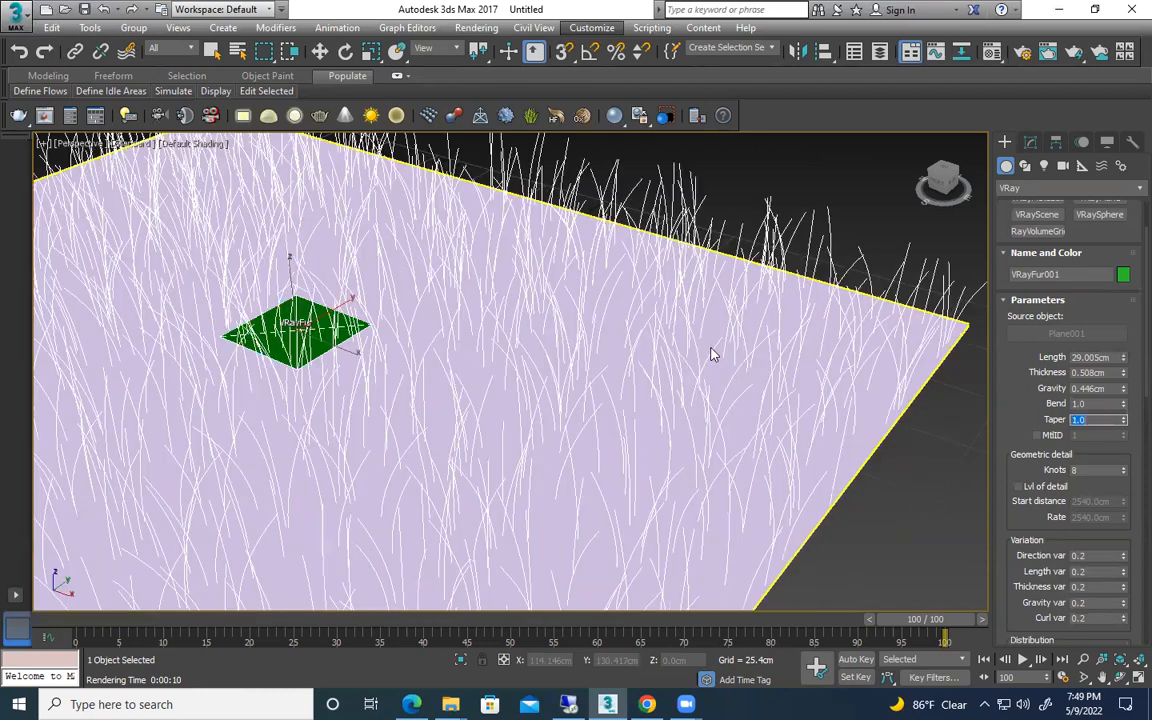
key("shift+q")
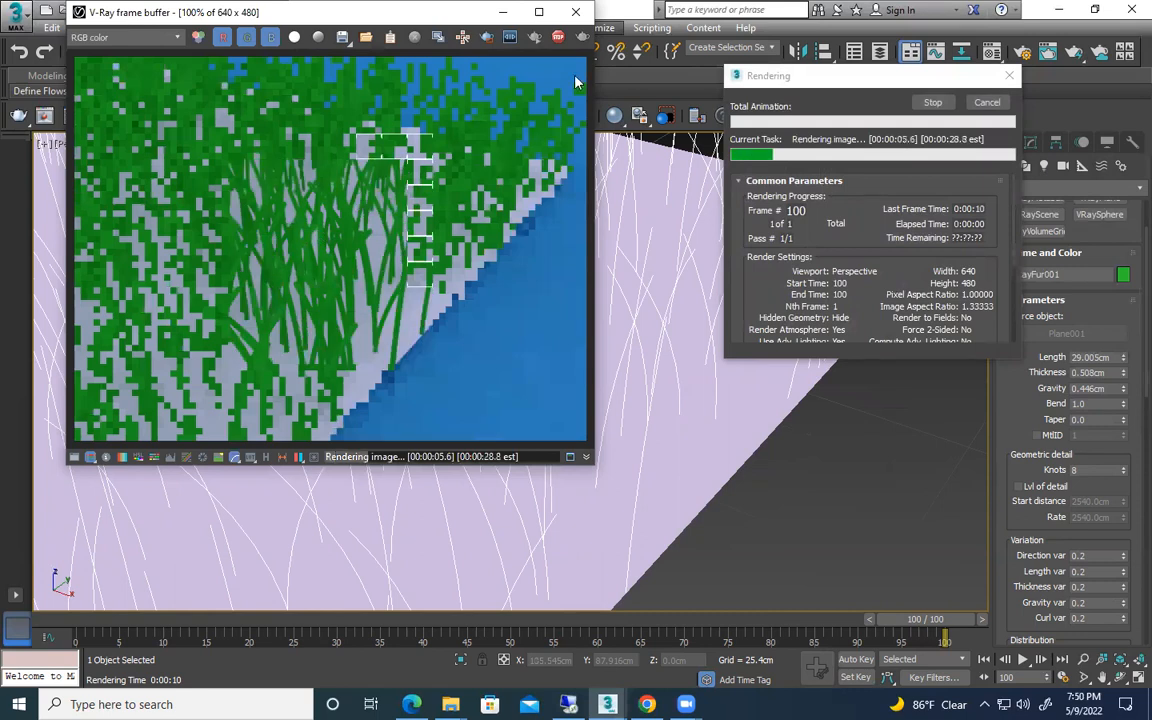
left_click(996, 106)
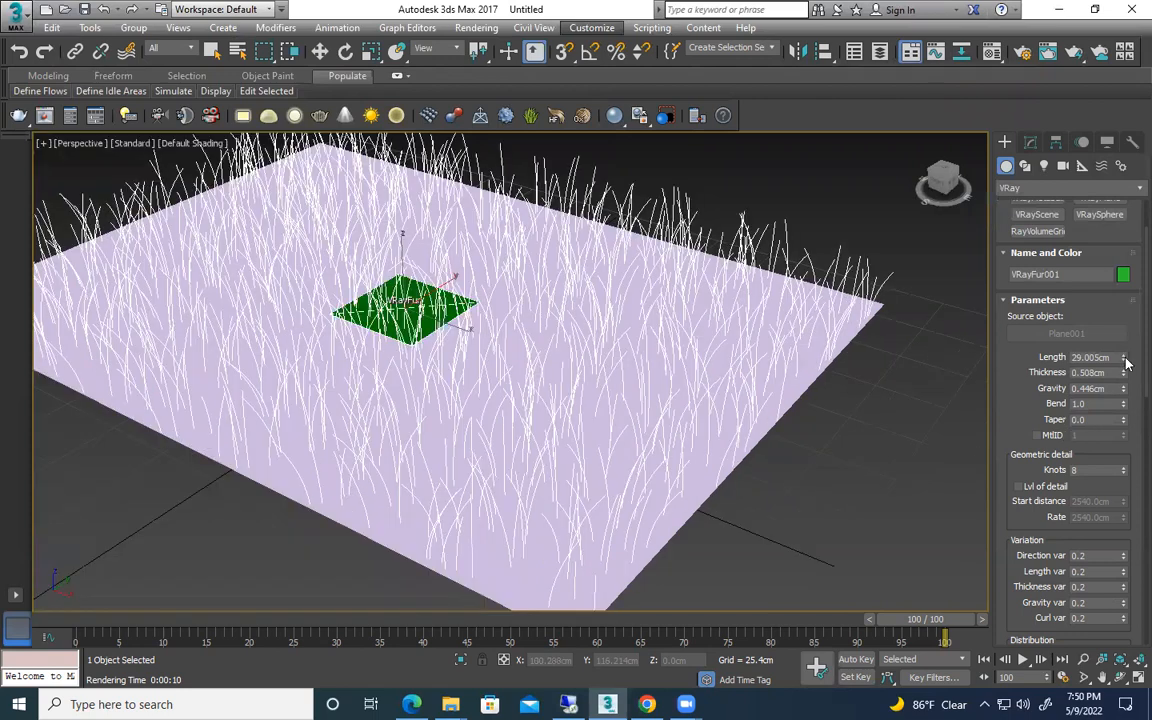
Shorten the fur to about 4.6 cm and test-render the scene
left_click_drag(1125, 362, 1115, 407)
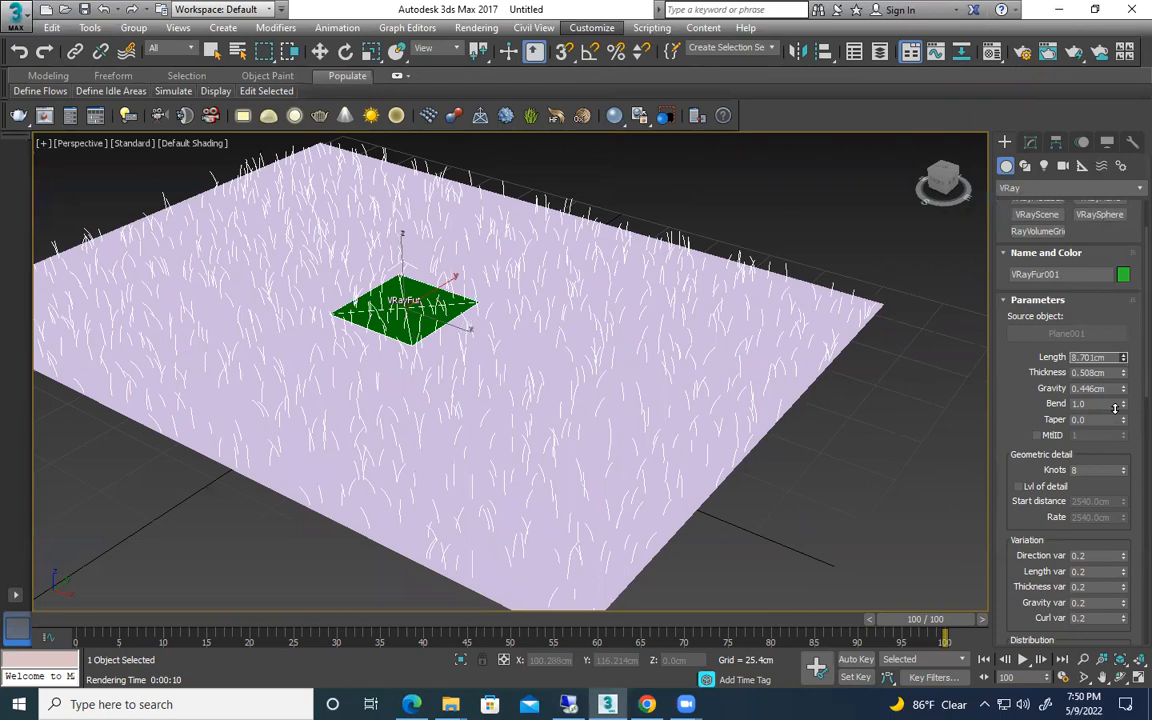
key("shift+q")
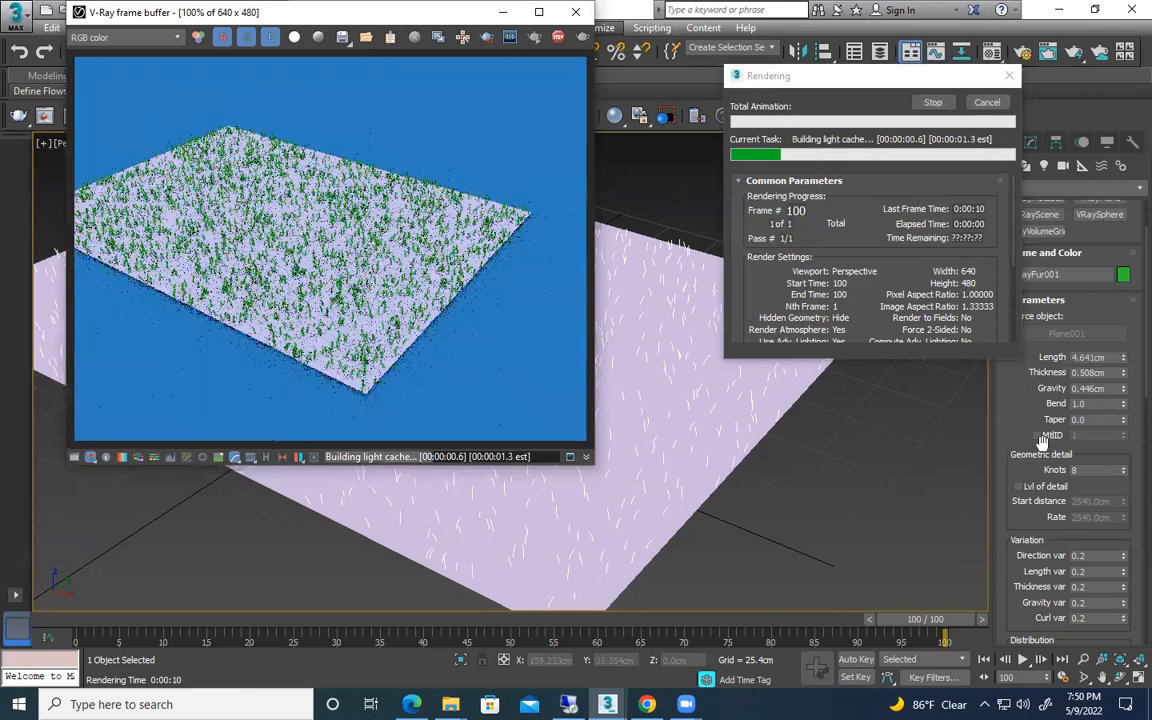
key("Escape")
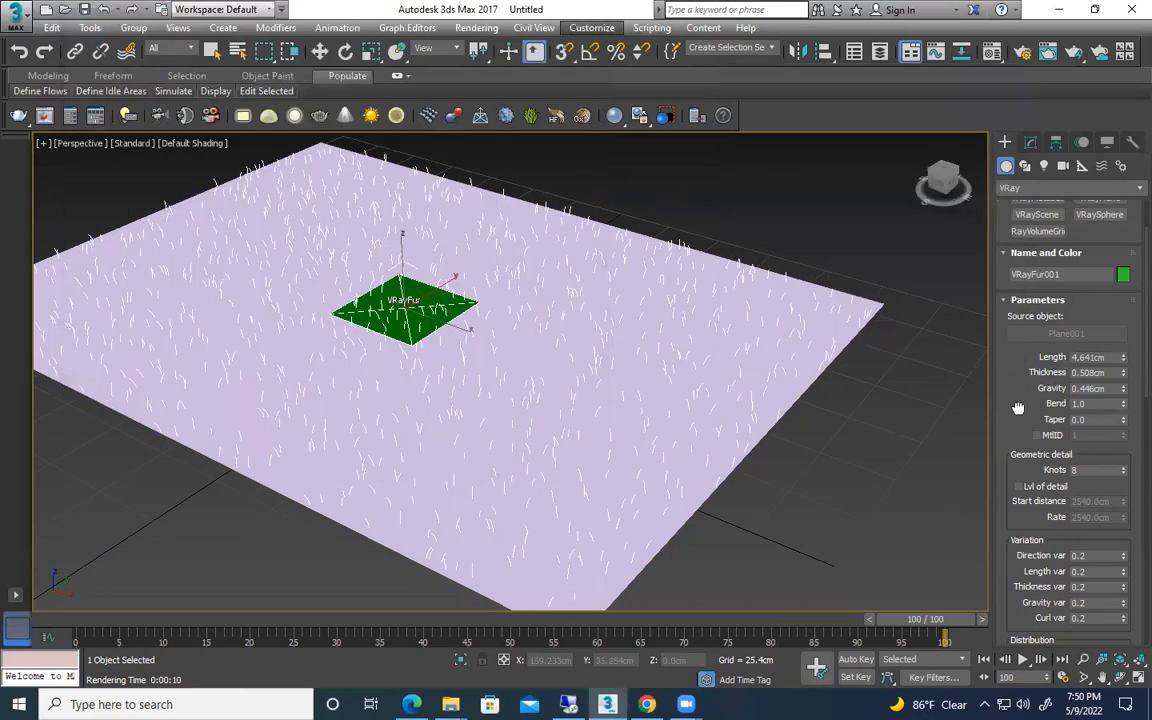
scroll(1018, 408, "down", 3)
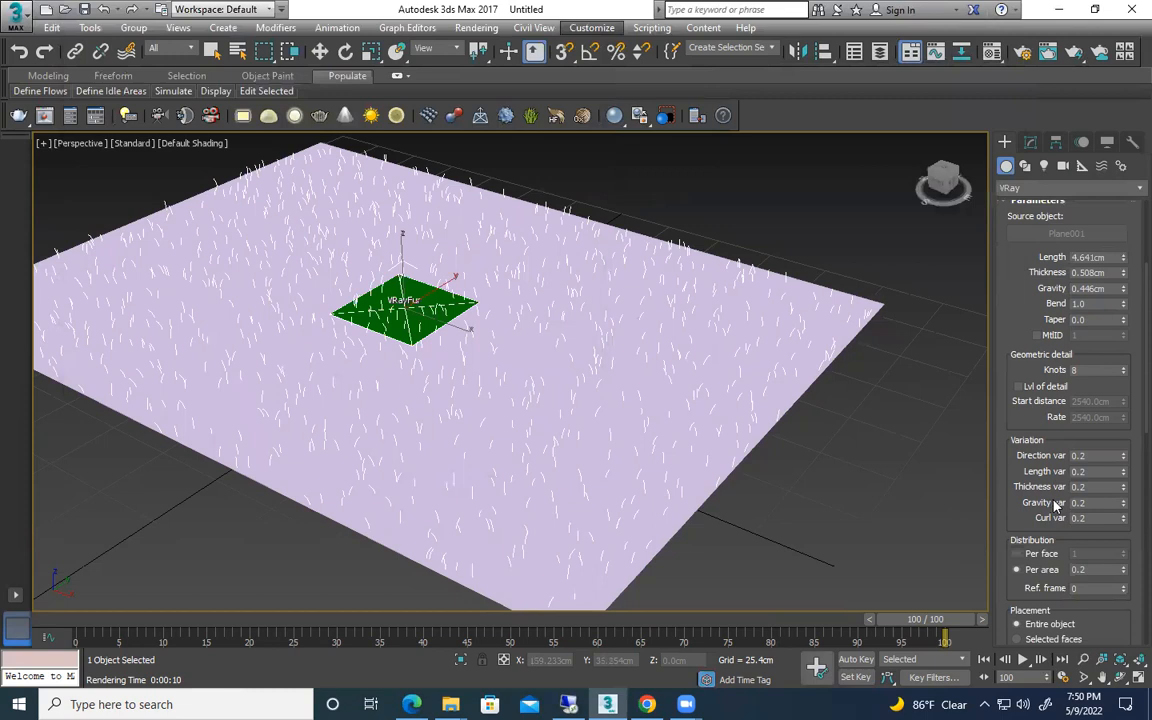
scroll(1055, 507, "down", 2)
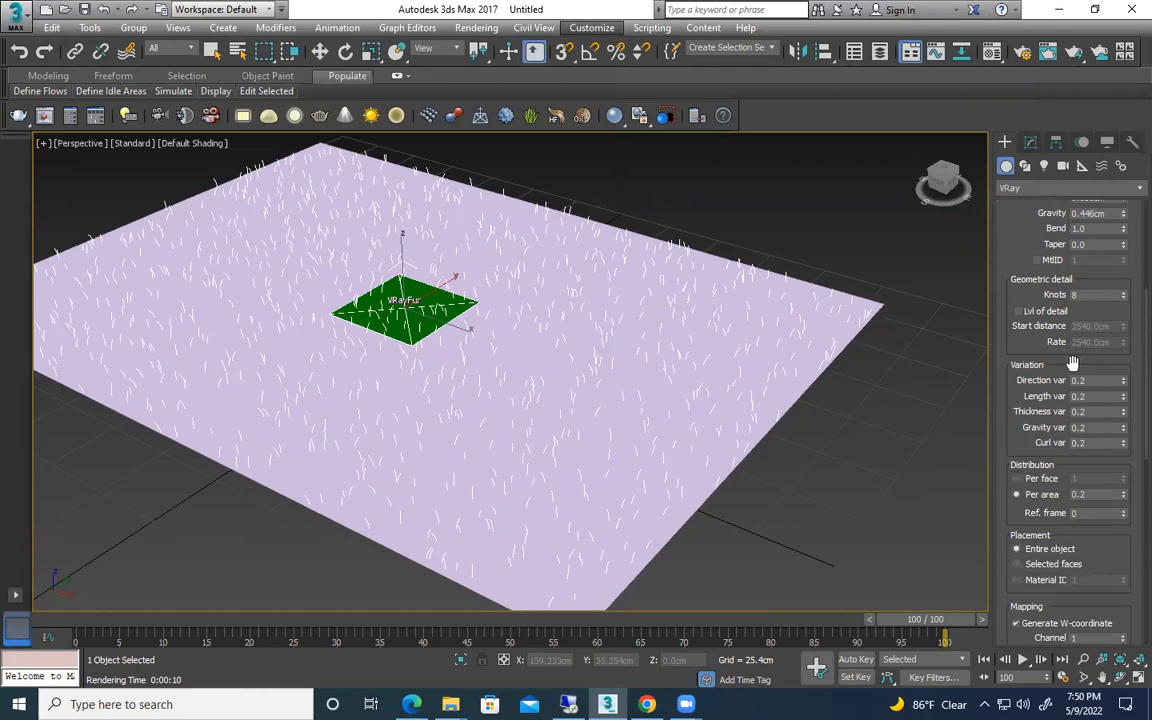
scroll(1060, 288, "up", 1)
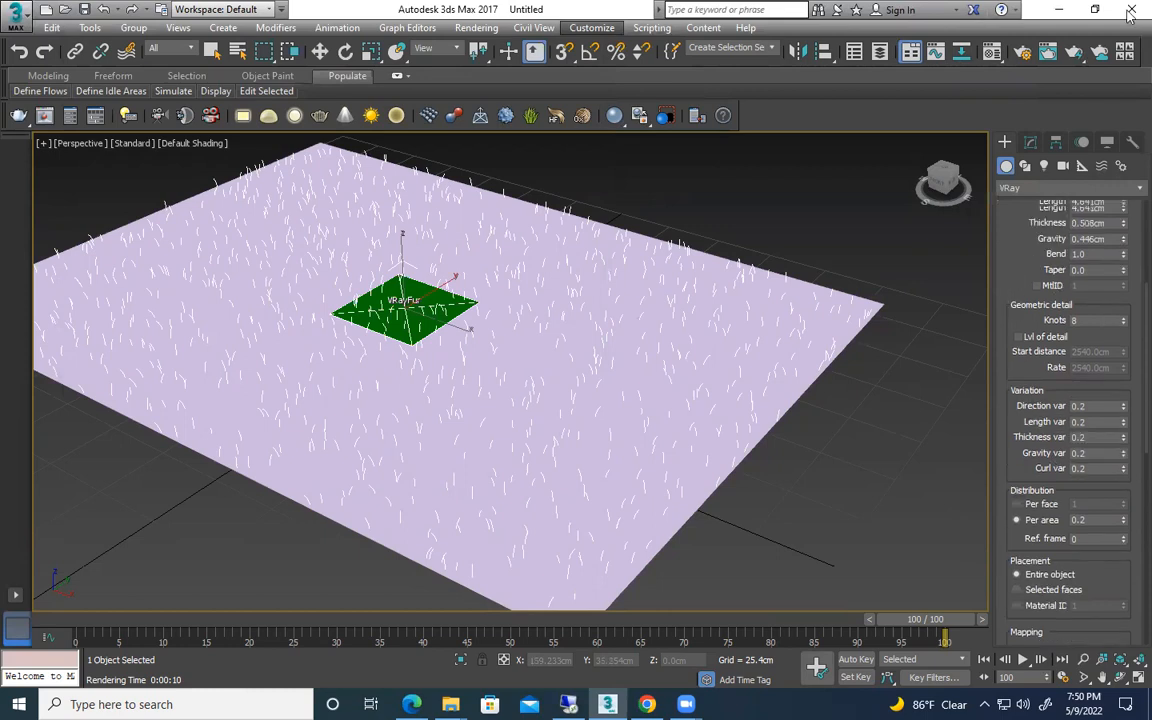
Lengthen the fur strands to about 18.6 cm
scroll(1061, 291, "up", 1)
left_click_drag(1123, 251, 1131, 9)
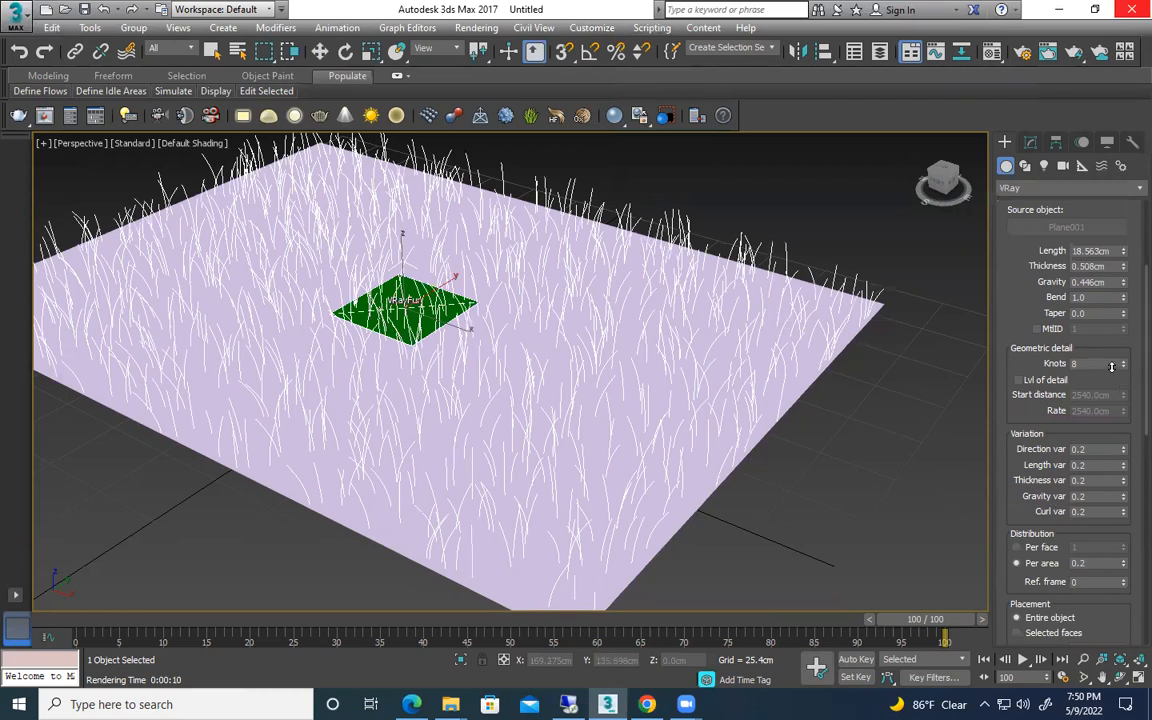
Try direction variations of 10.4 and 3.4 and a length variation of 1 on the fur, returning both parameters to 0.2
left_click_drag(1123, 449, 1111, 367)
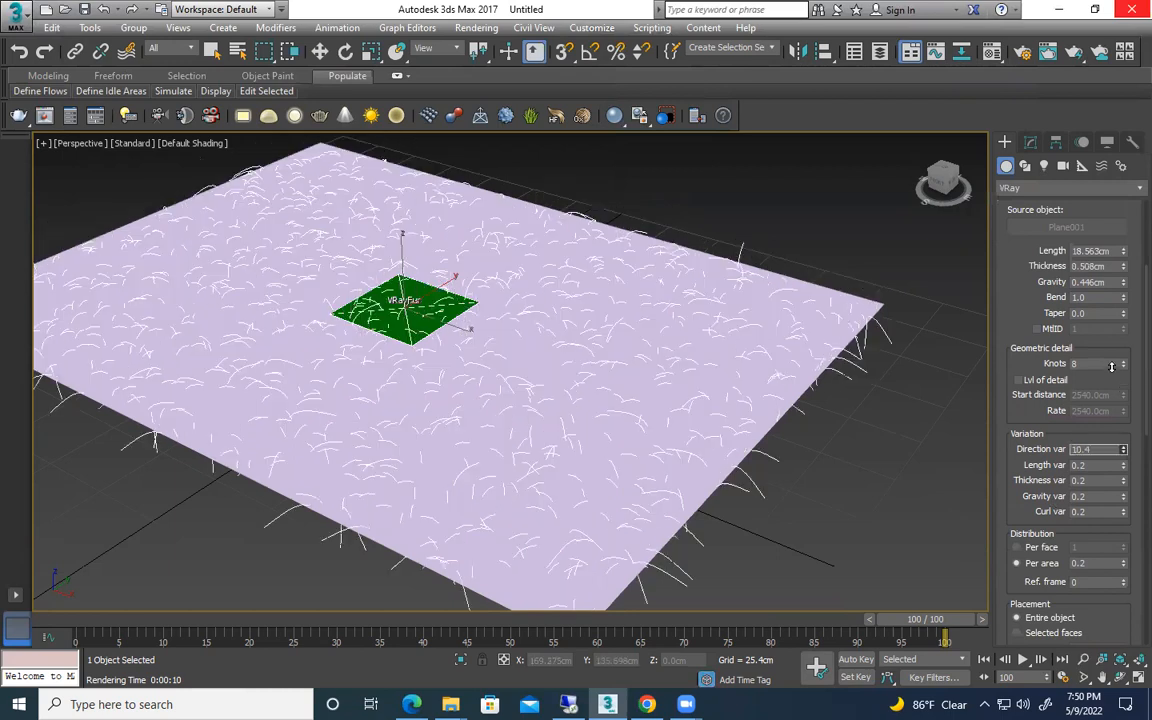
left_click_drag(1123, 449, 1123, 472)
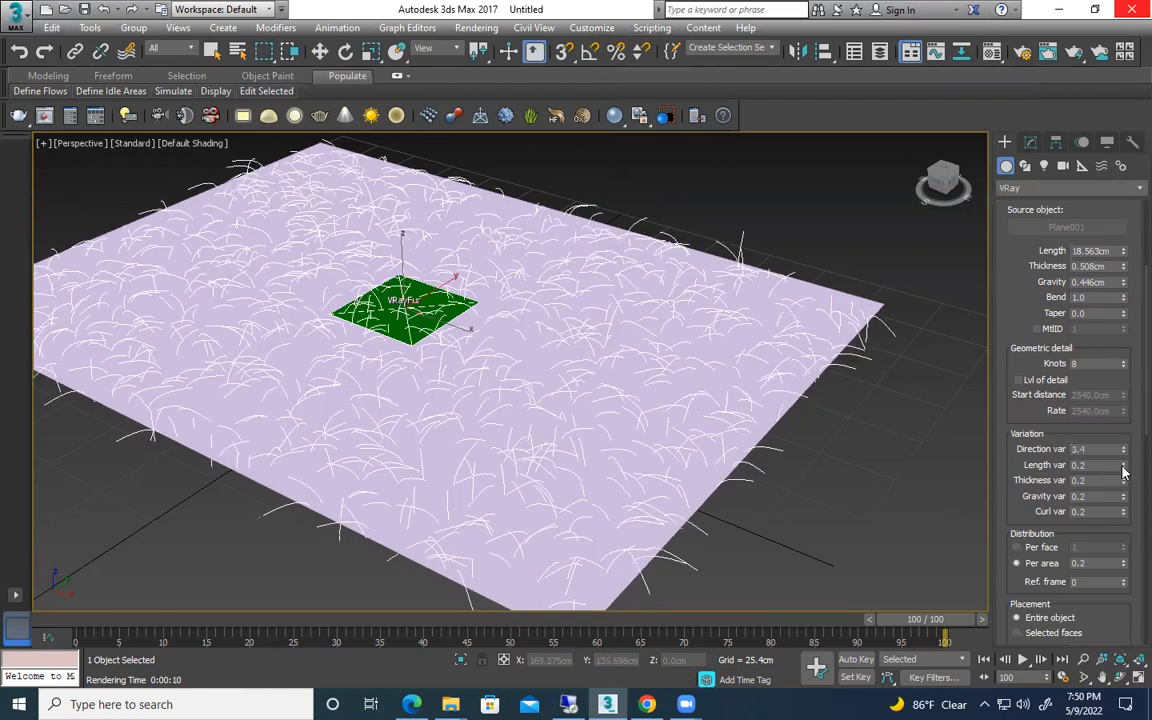
left_click_drag(1123, 466, 1115, 364)
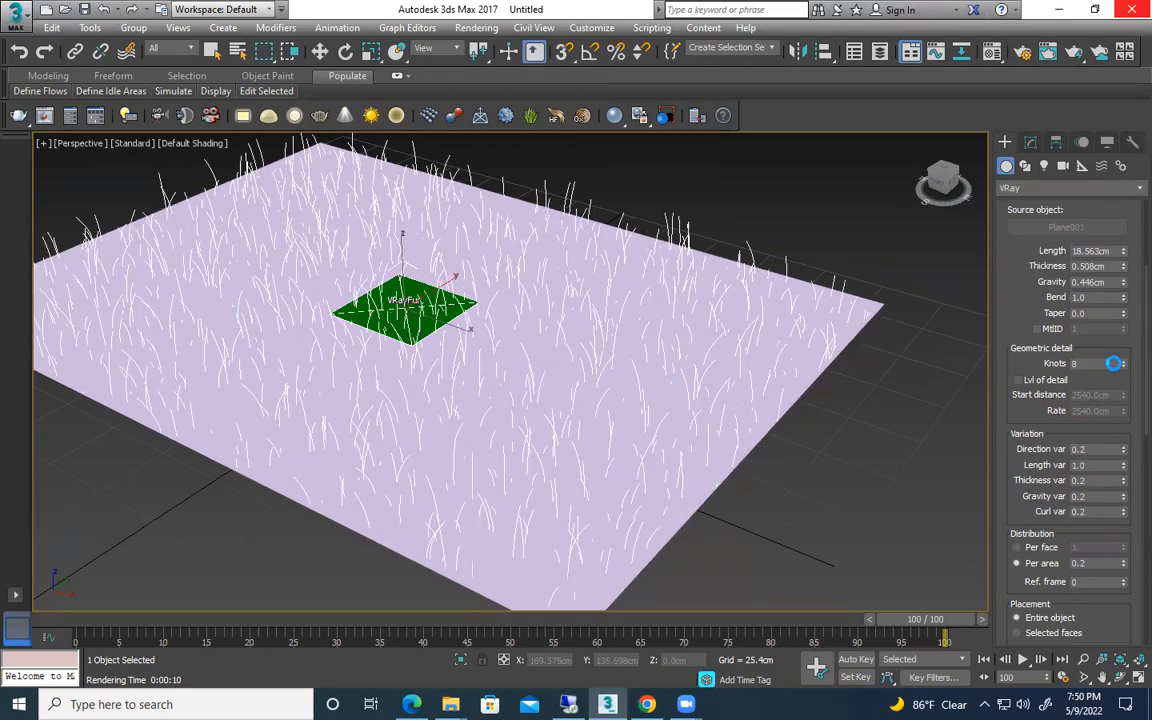
scroll(702, 300, "up", 3)
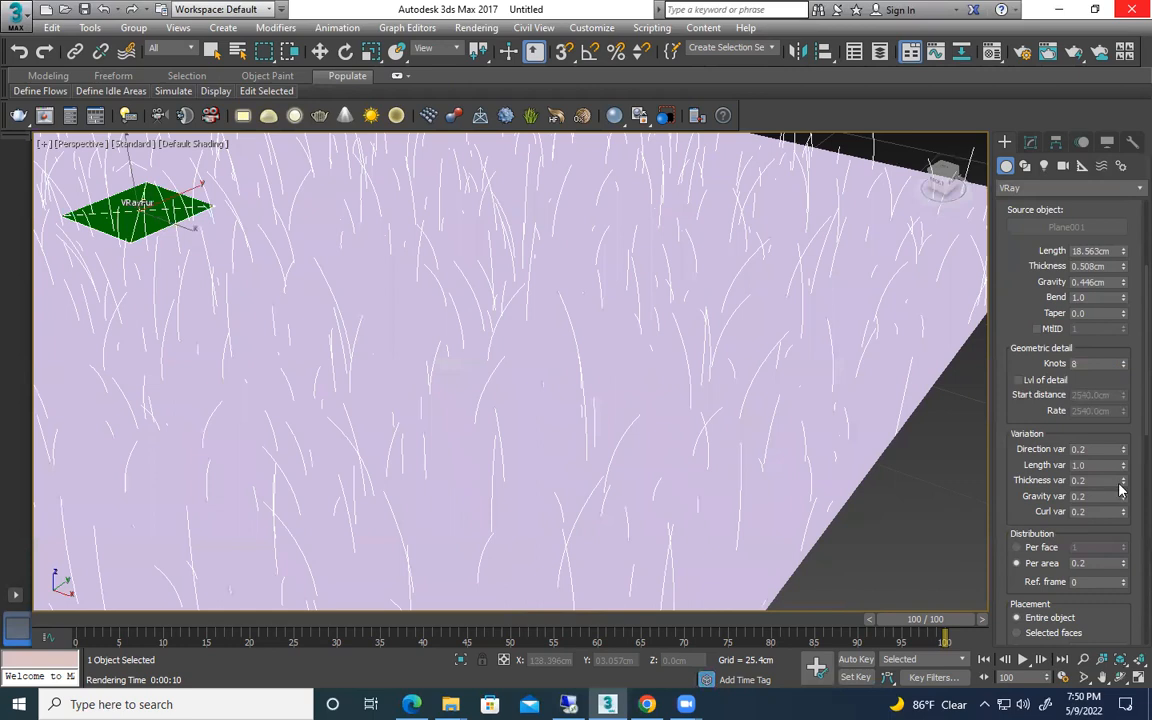
key("ctrl+z")
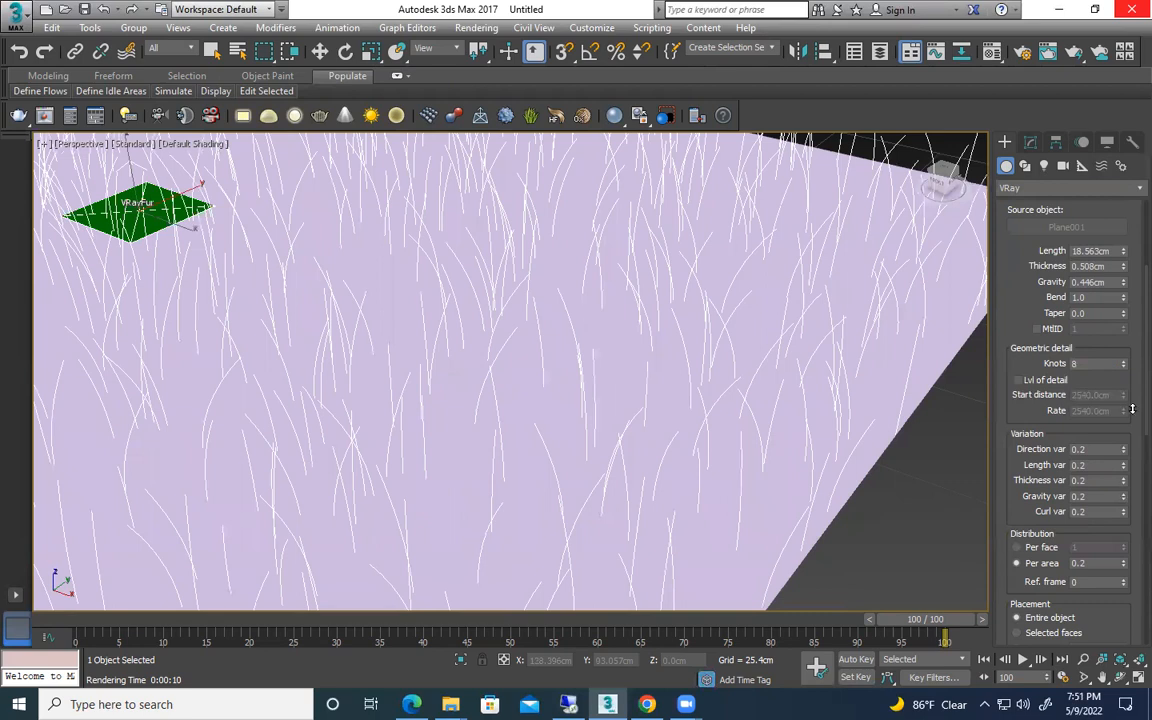
Try a gravity variation of 1 on the fur and return it to 0
right_click(1125, 496)
left_click_drag(1131, 496, 808, 476)
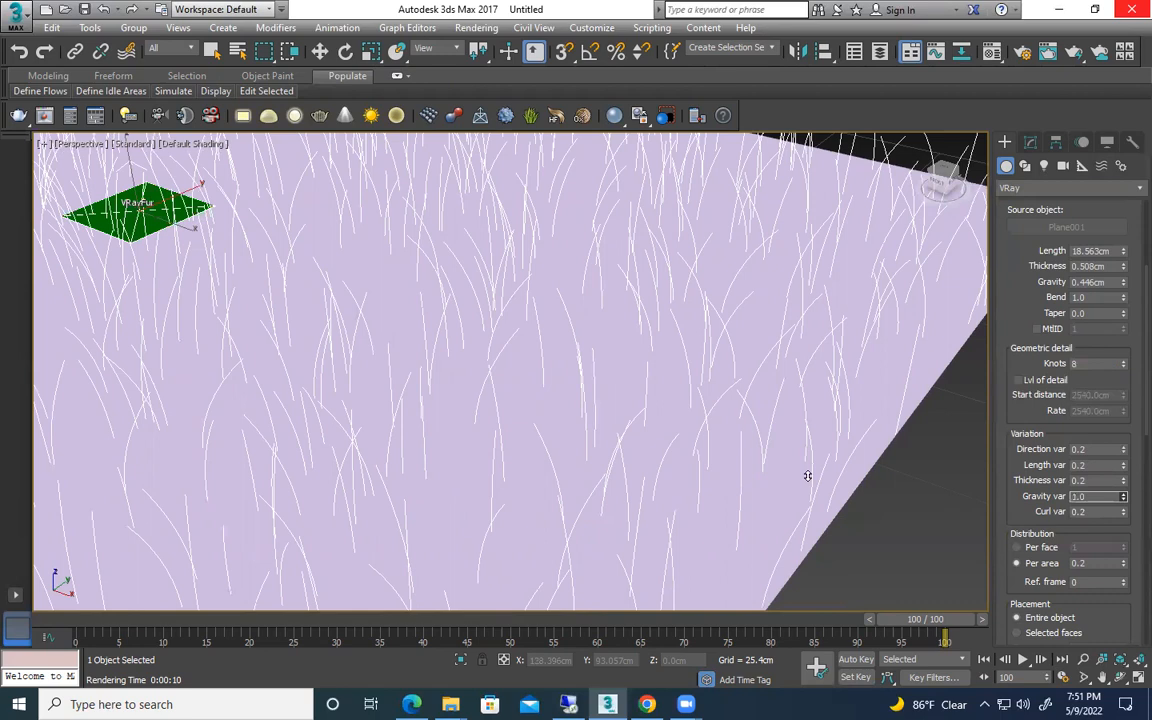
scroll(808, 476, "down", 2)
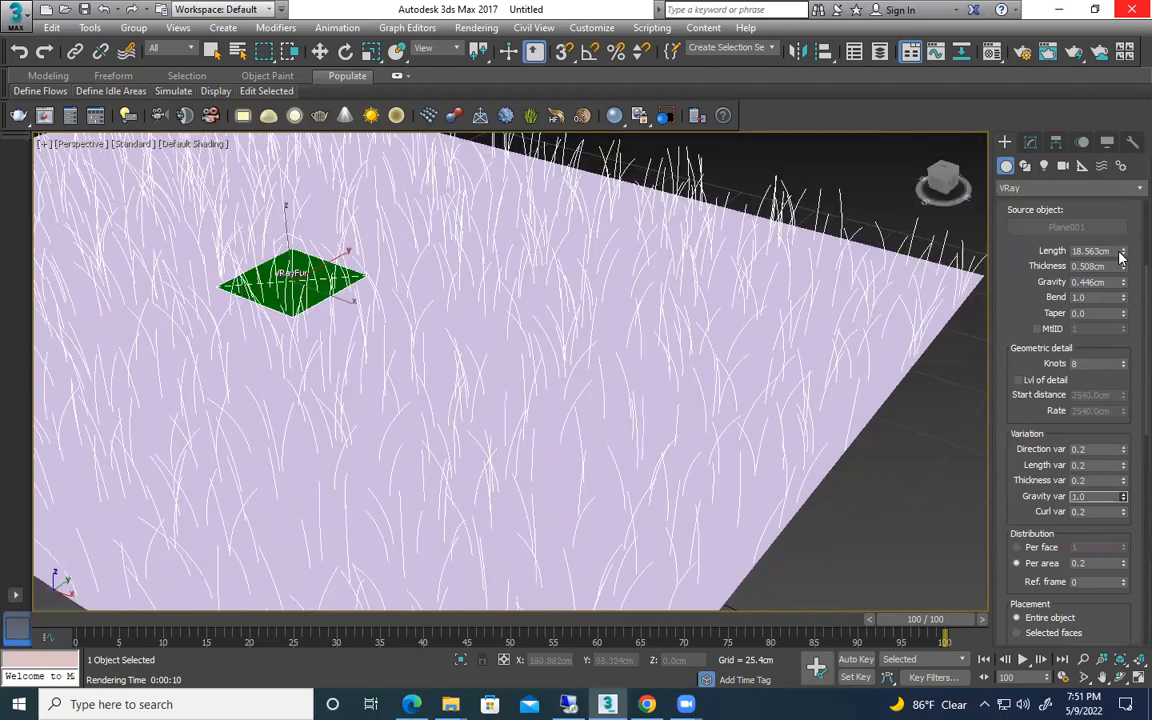
key("ctrl+z")
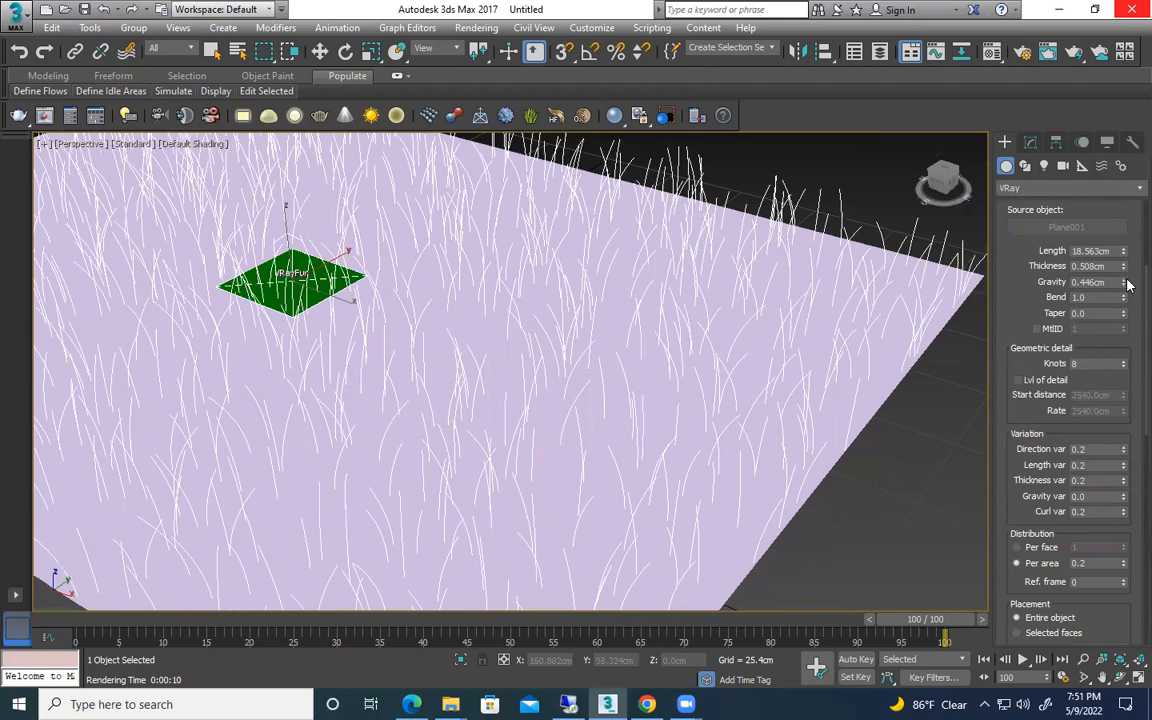
Try a gravity variation of 1 with gravity at about -3.9 cm, and undo the gravity and variation changes
key("ctrl+z")
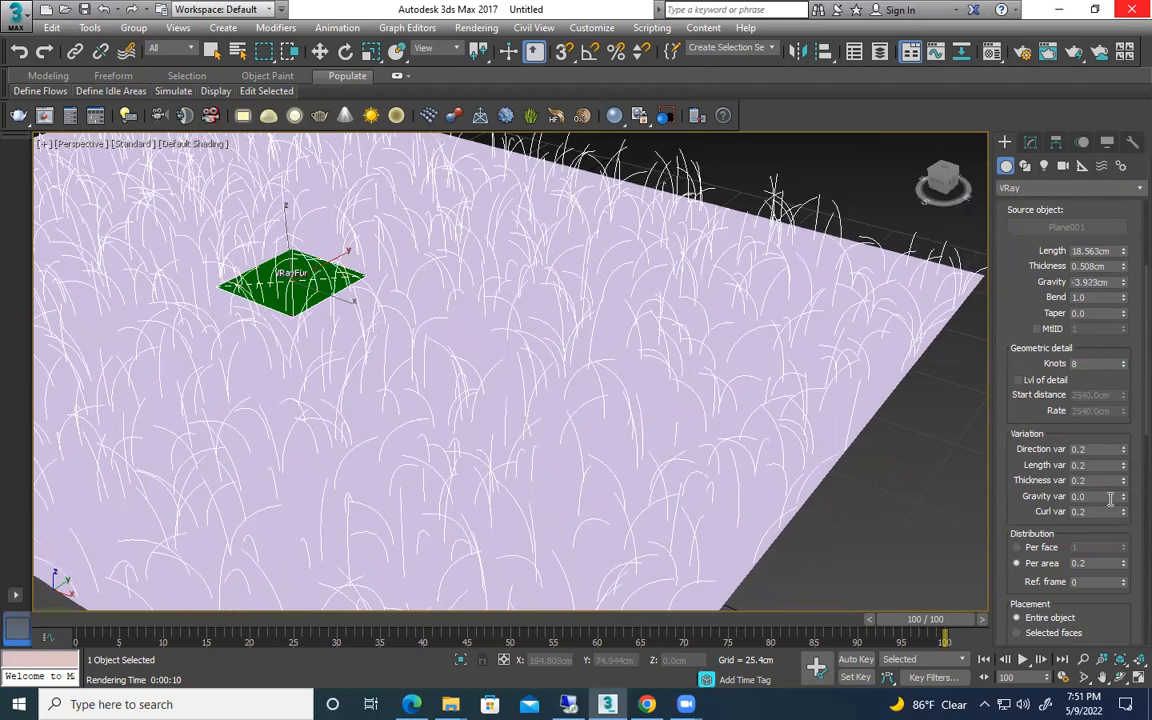
left_click(1108, 497)
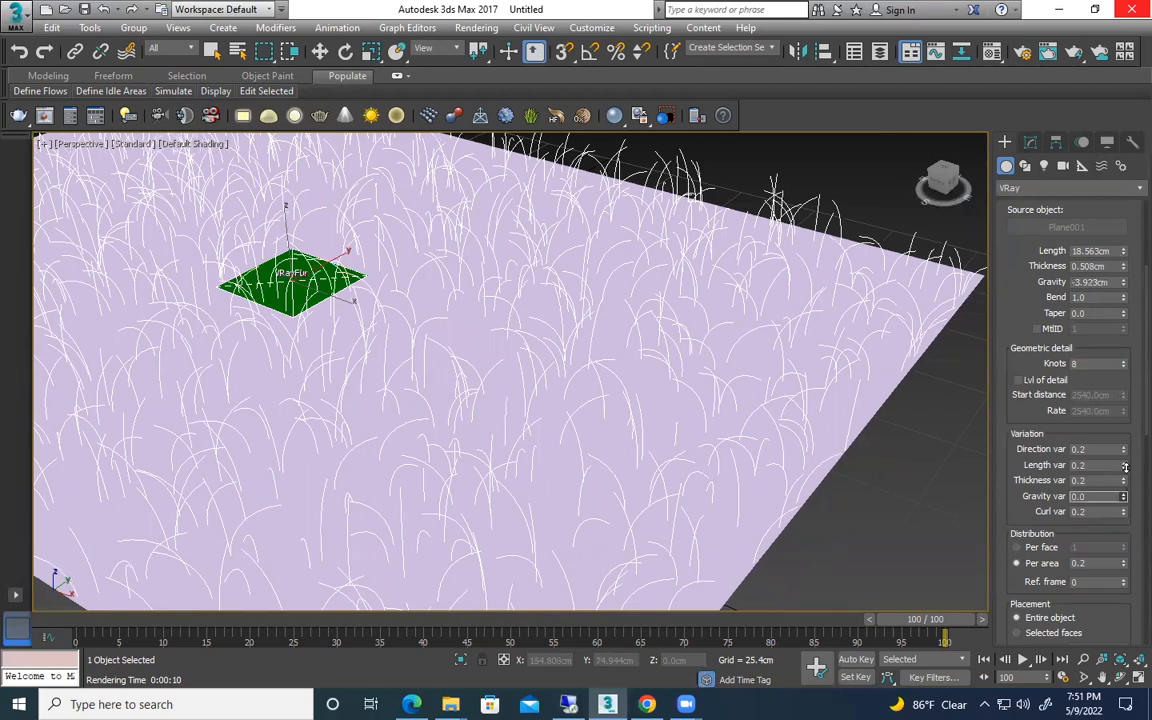
type("1")
key("Return")
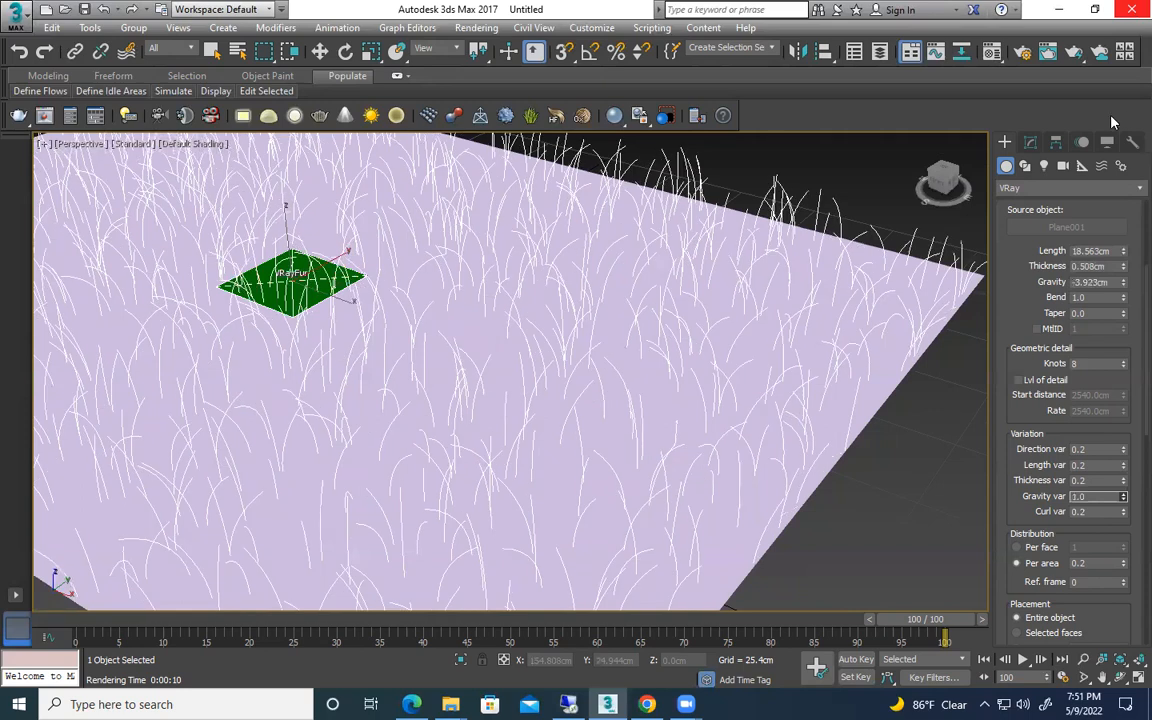
key("ctrl+z")
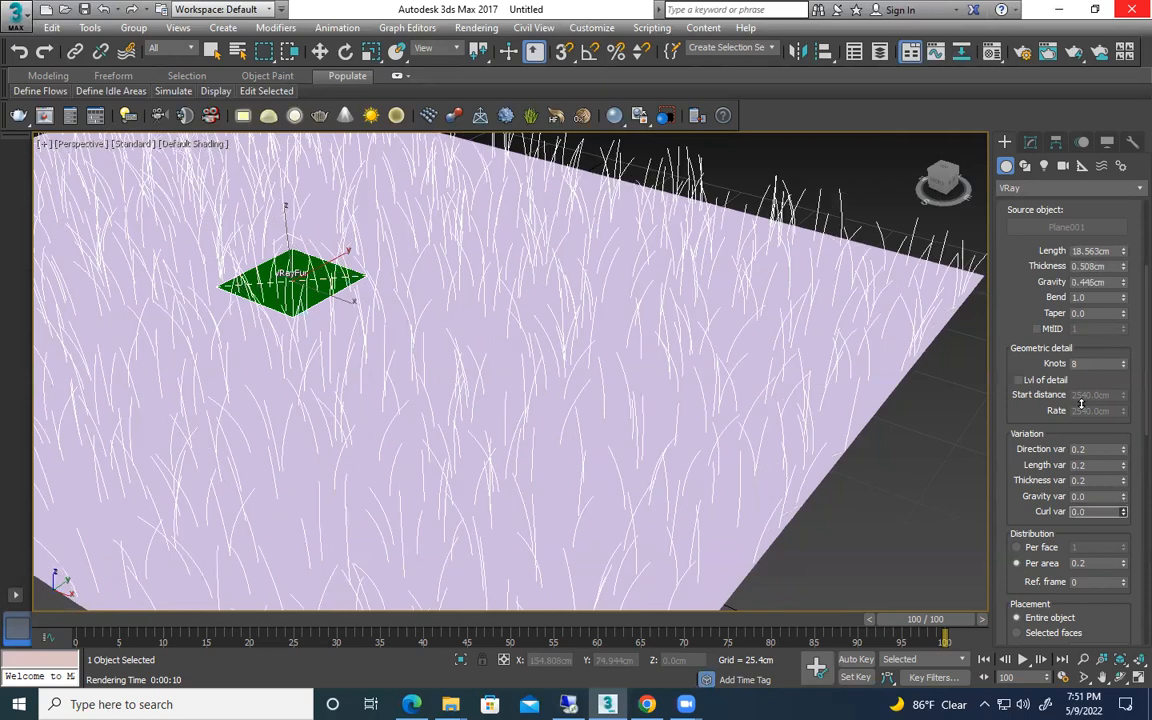
key("ctrl+z")
Test-render the lengthened fur with its distribution per area still at 0.2
left_click_drag(1030, 485, 1030, 398)
middle_click_drag(789, 392, 815, 370)
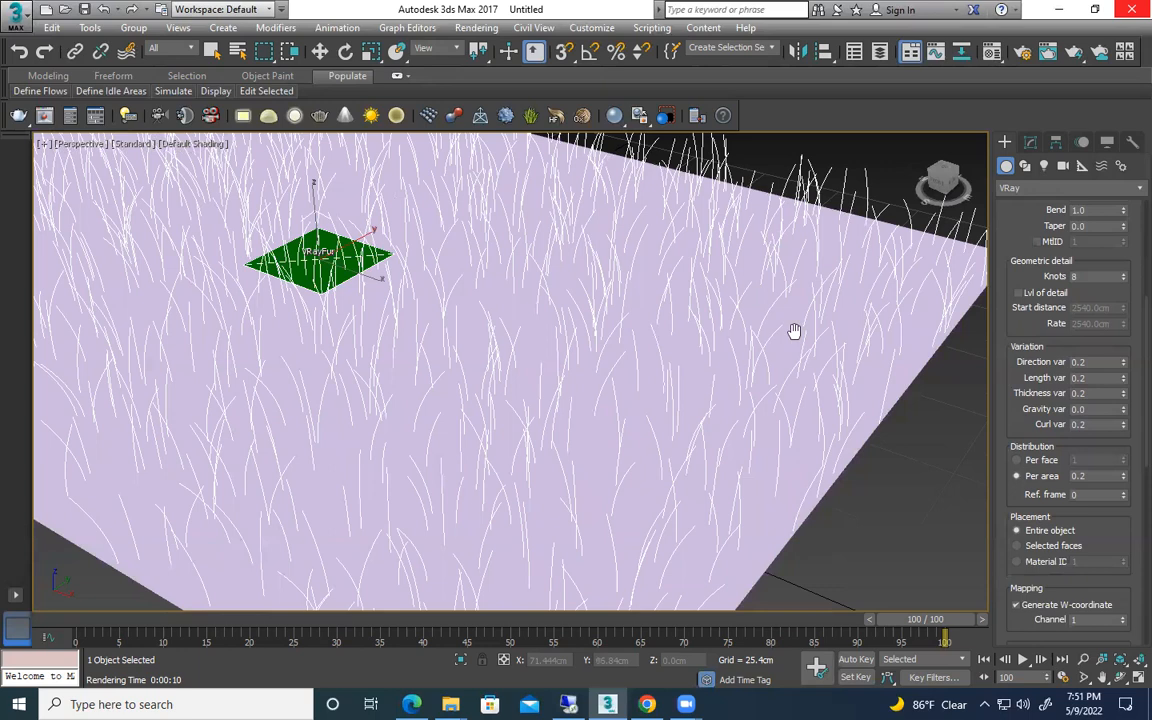
double_click(1082, 476)
key("shift+q")
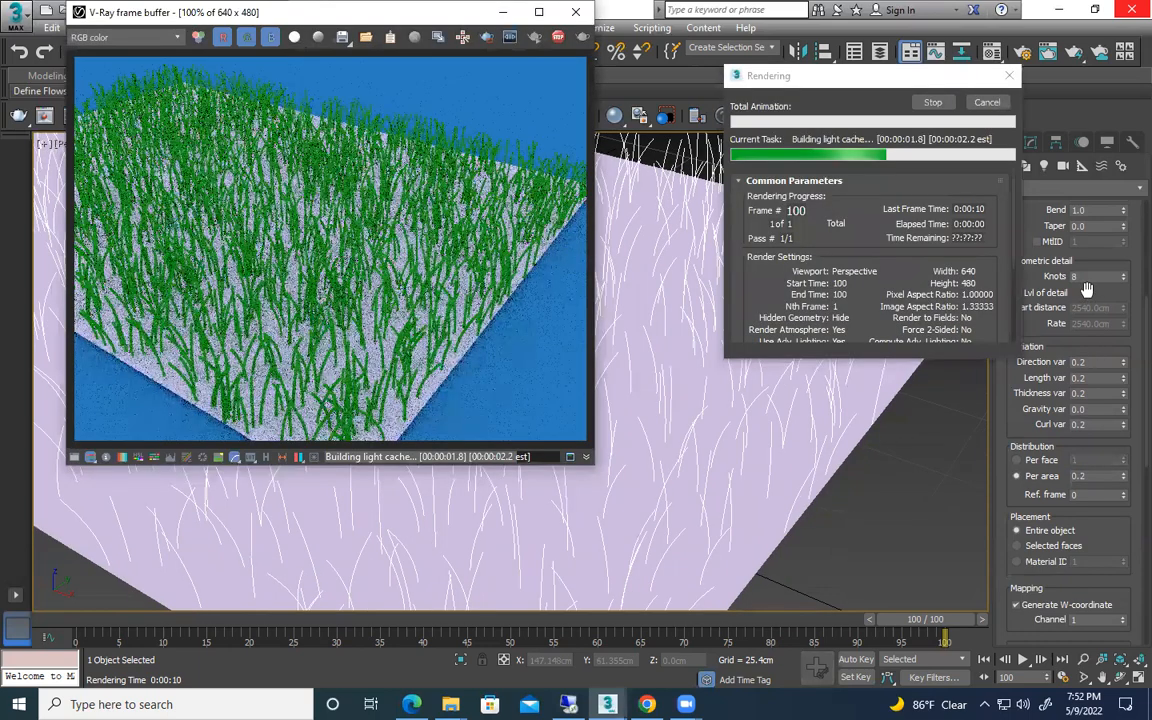
Set the fur's distribution per area to 2 and test-render the scene
left_click_drag(1099, 478, 1026, 483)
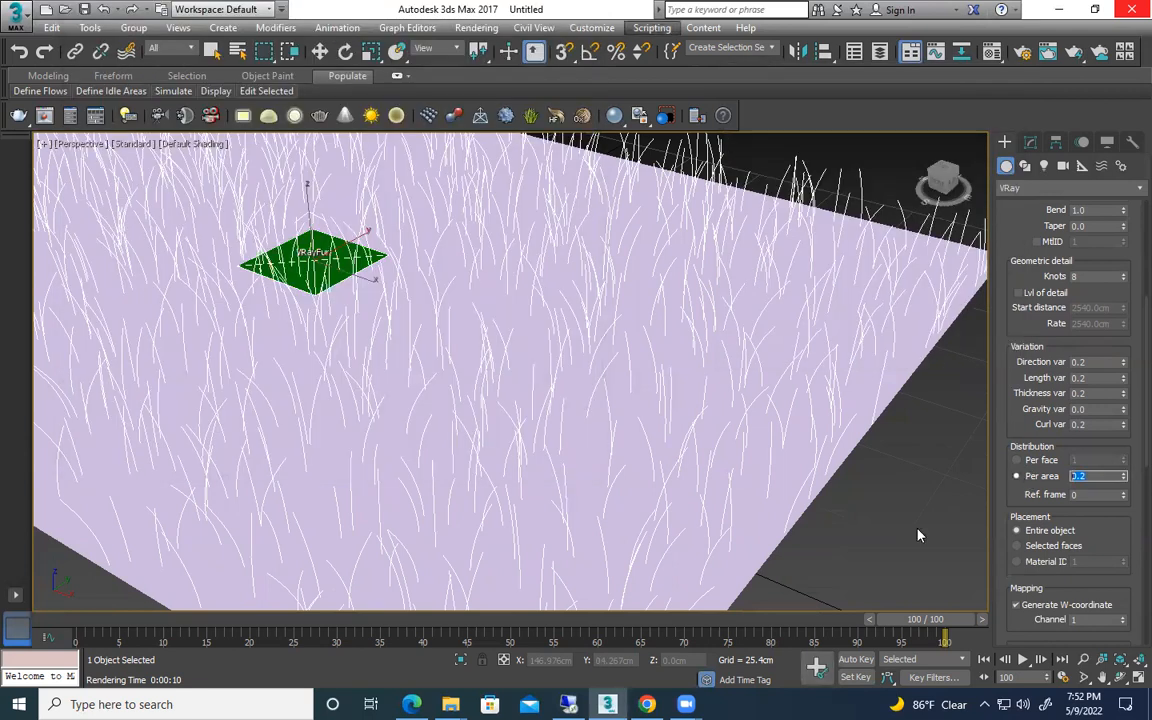
type("2")
key("Return")
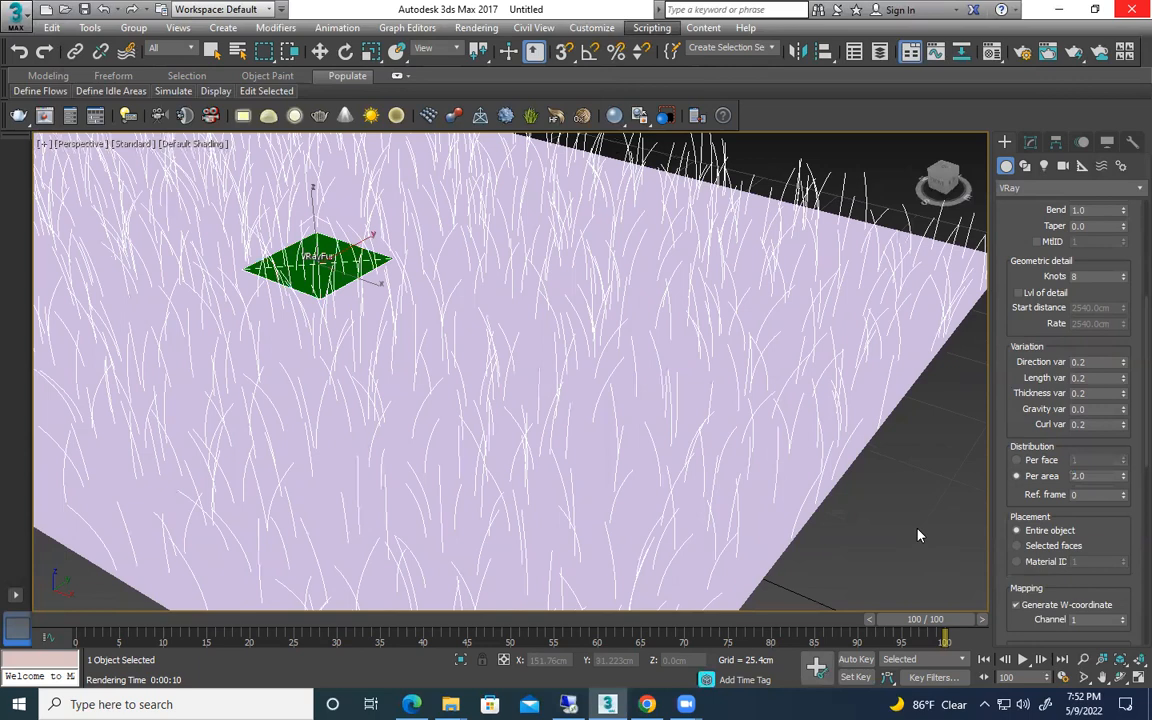
key("shift+q")
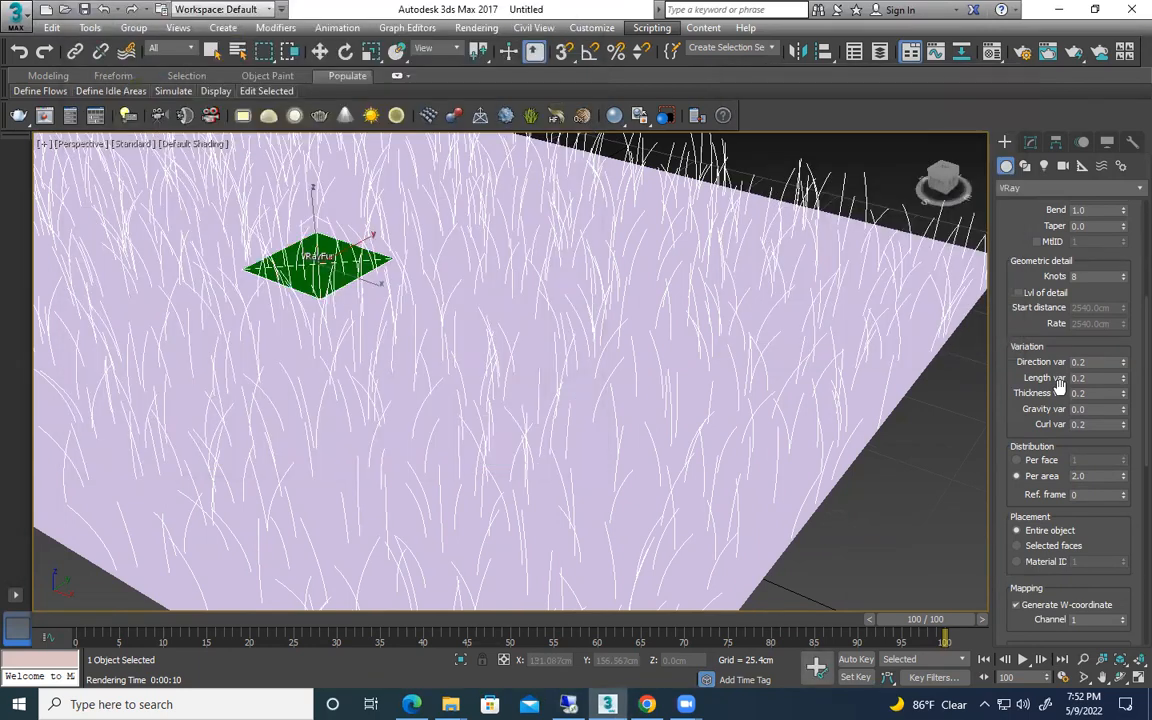
Set the fur's thickness to 0.2 cm, test-render the scene and close the render window
scroll(1070, 510, "up", 3)
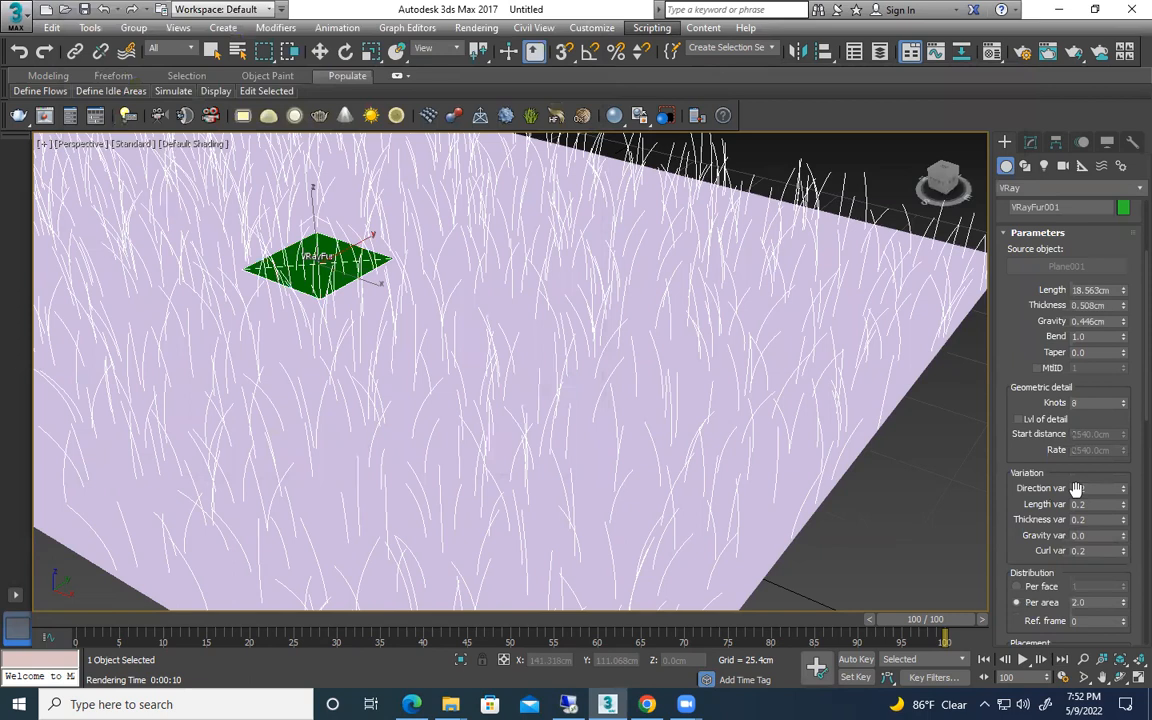
double_click(1088, 305)
type("0.2")
key("Return")
key("shift+q")
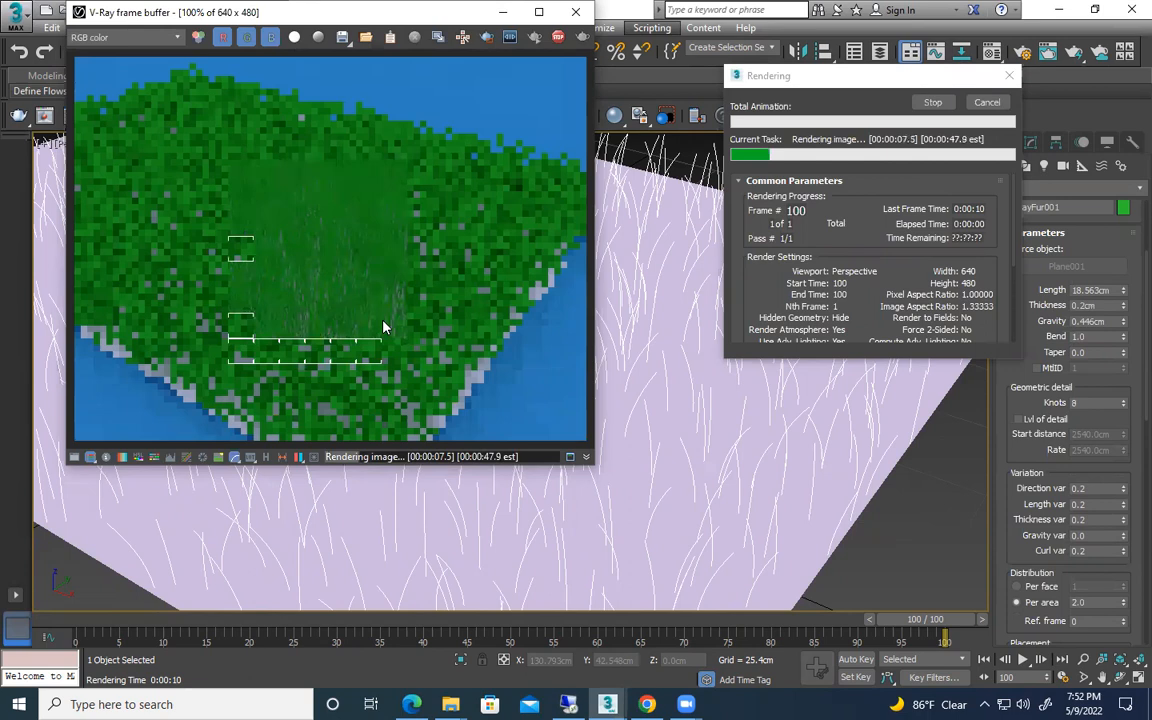
left_click(576, 14)
Set the fur's distribution per area to 4, test-render the scene and close the render window
left_click_drag(1077, 519, 1083, 419)
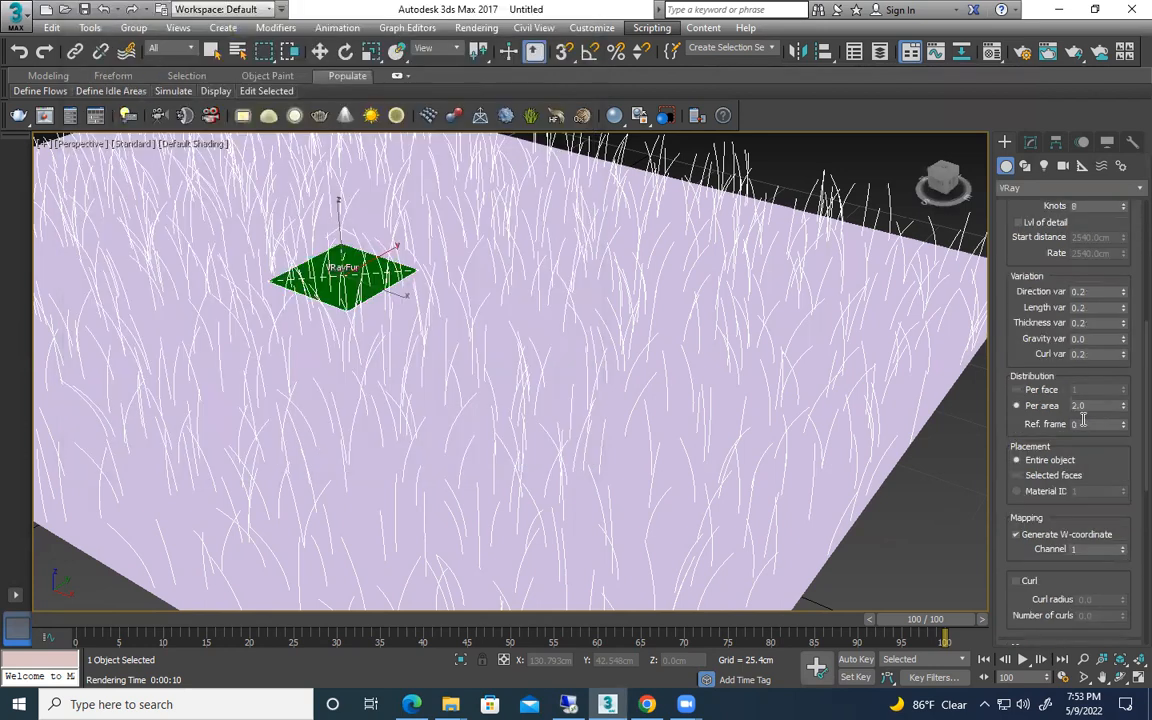
double_click(1083, 406)
type("4")
key("Return")
key("shift+q")
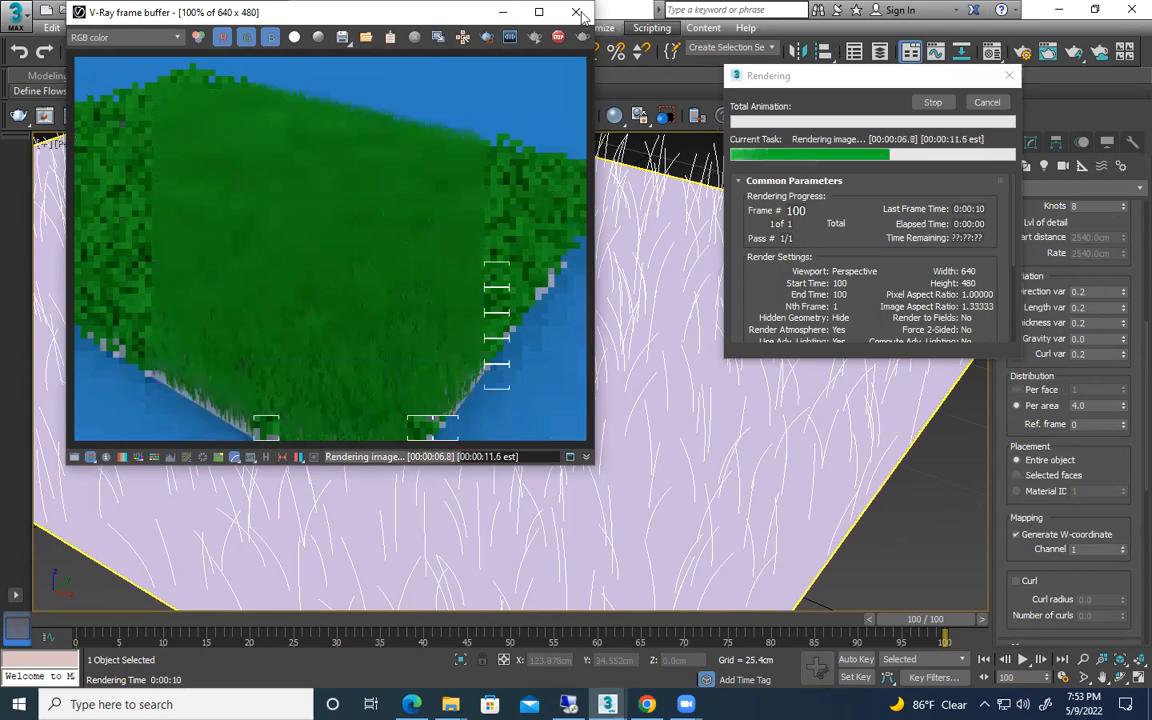
left_click(577, 12)
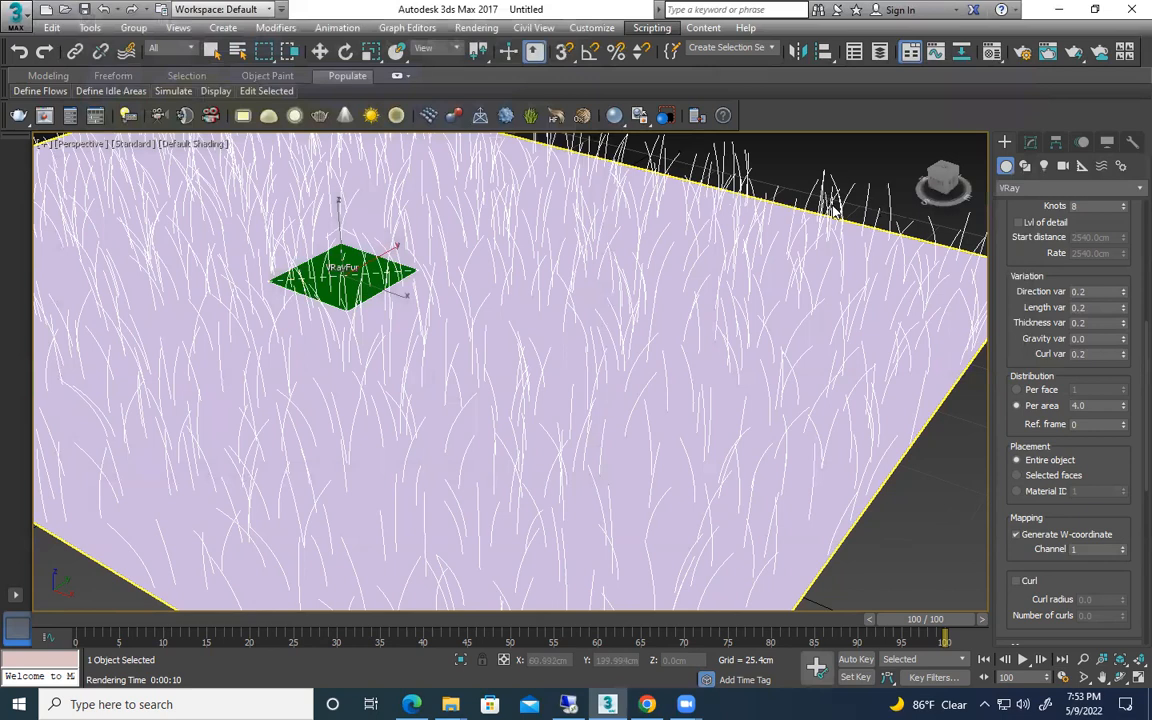
Assign the 07 - Default material to the fur and load the dora-the-explorer-wallpaper-19 image as its diffuse bitmap
scroll(833, 210, "down", 4)
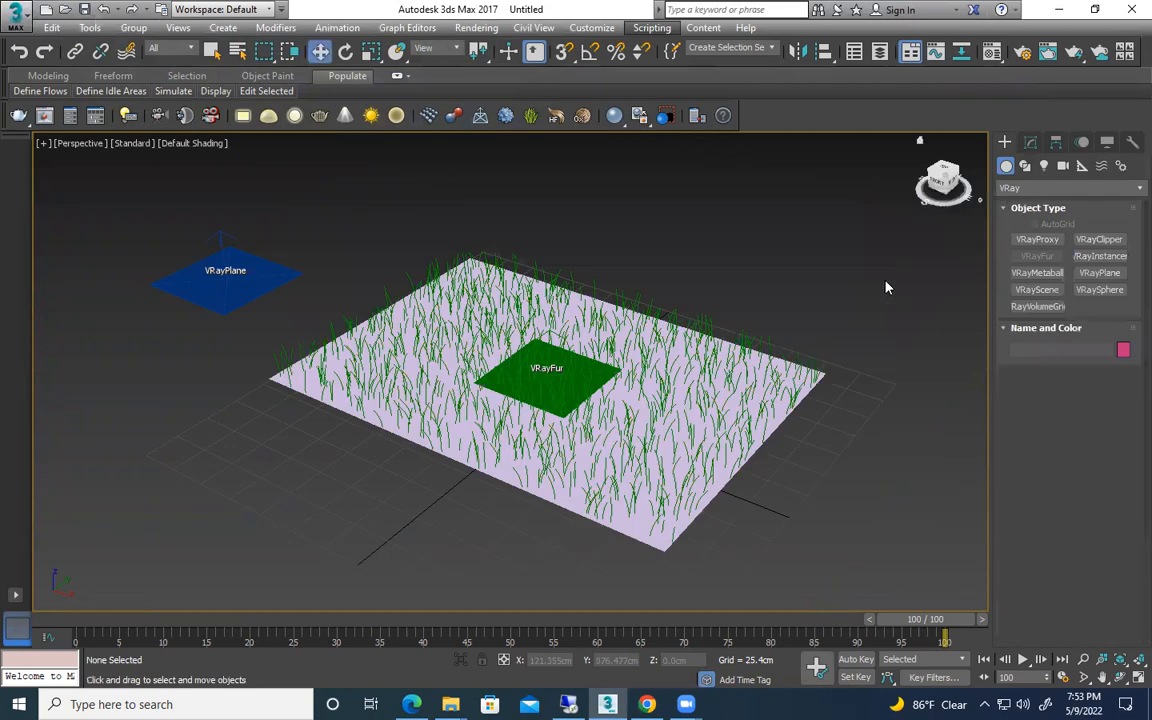
key("m")
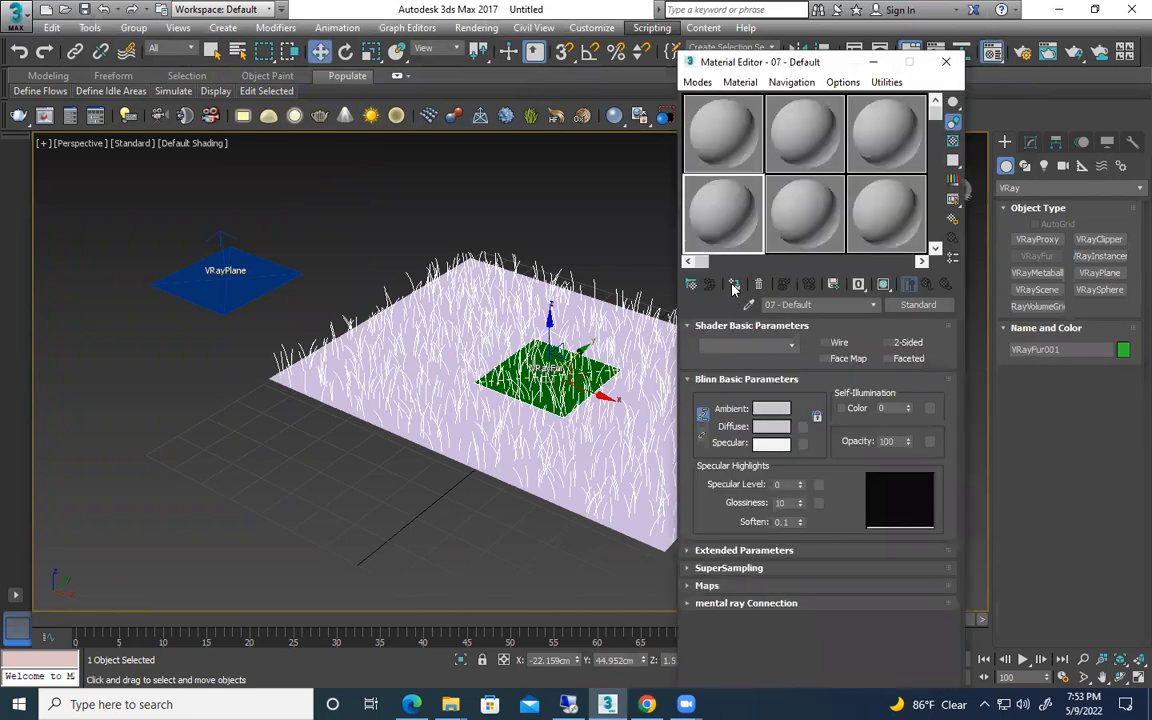
left_click(734, 287)
left_click(803, 427)
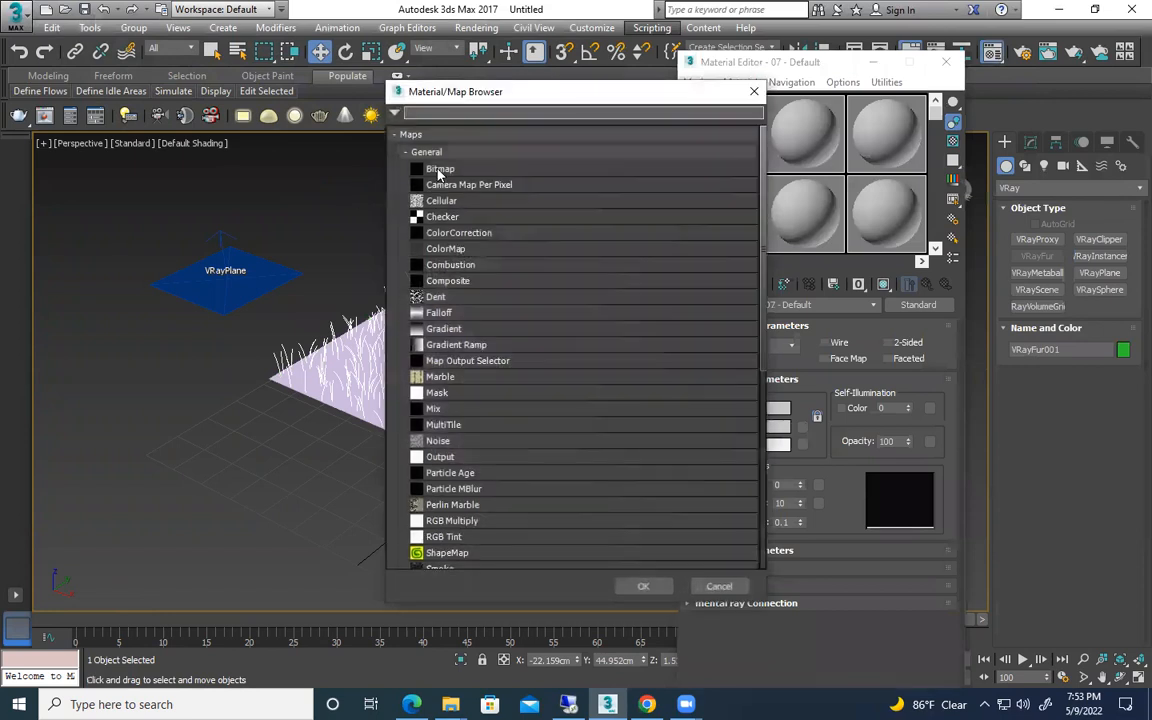
double_click(440, 170)
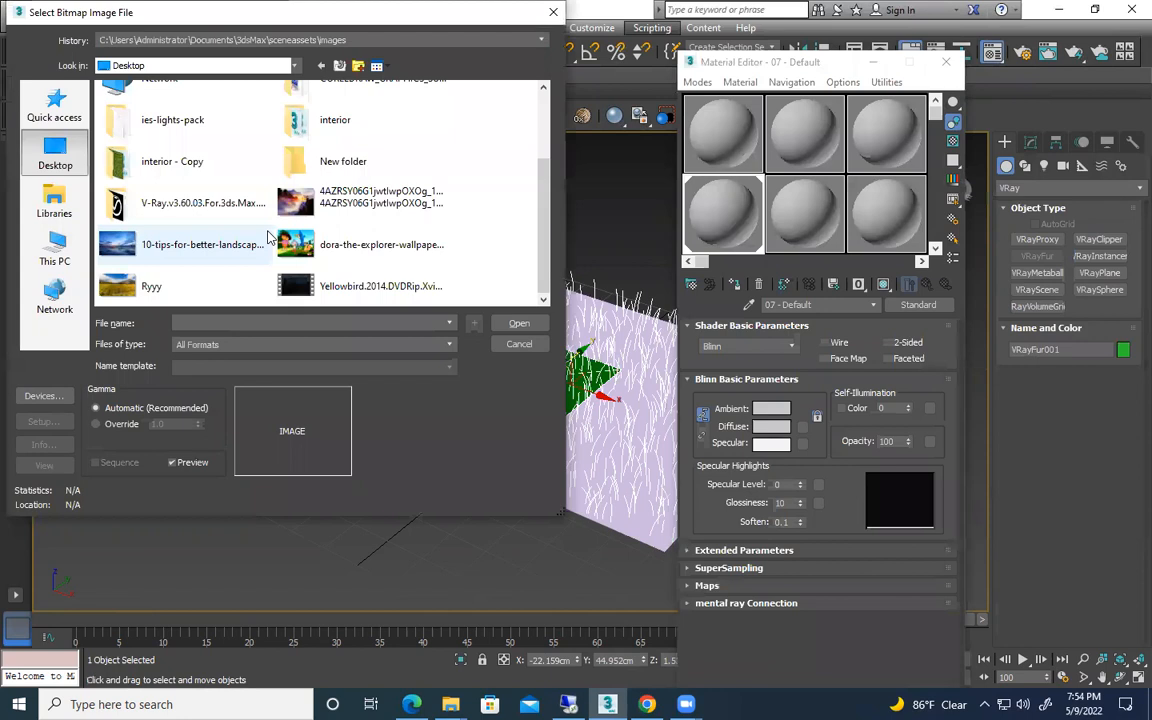
left_click(300, 244)
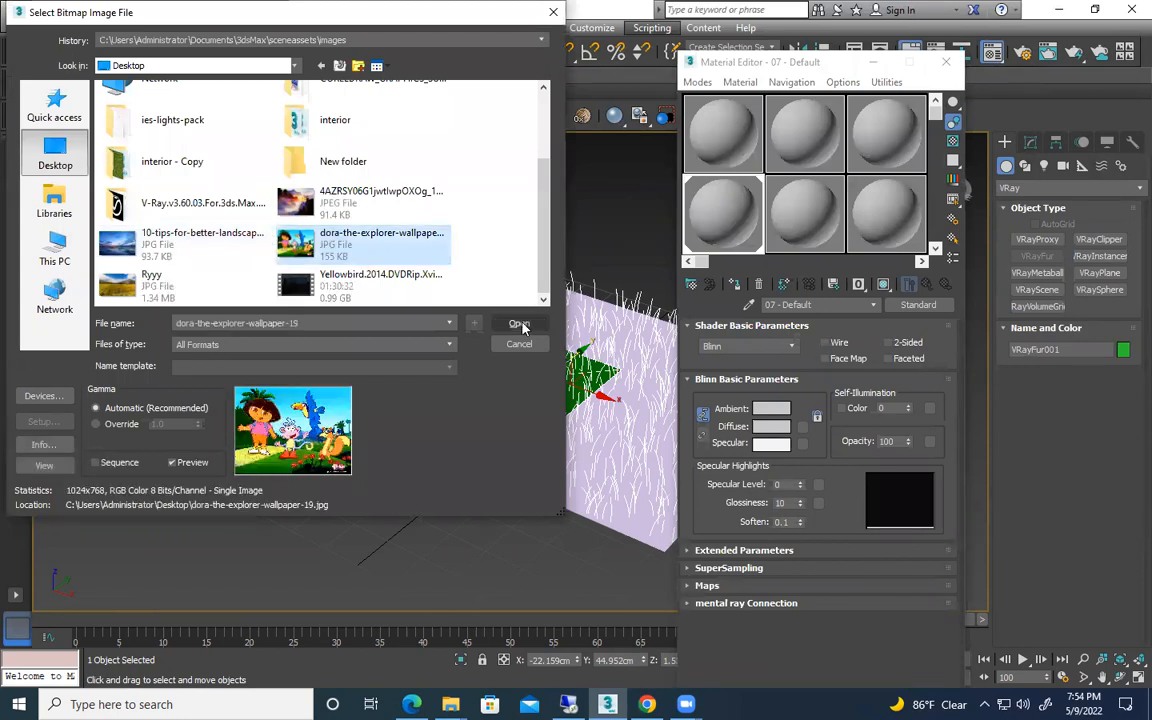
left_click(529, 327)
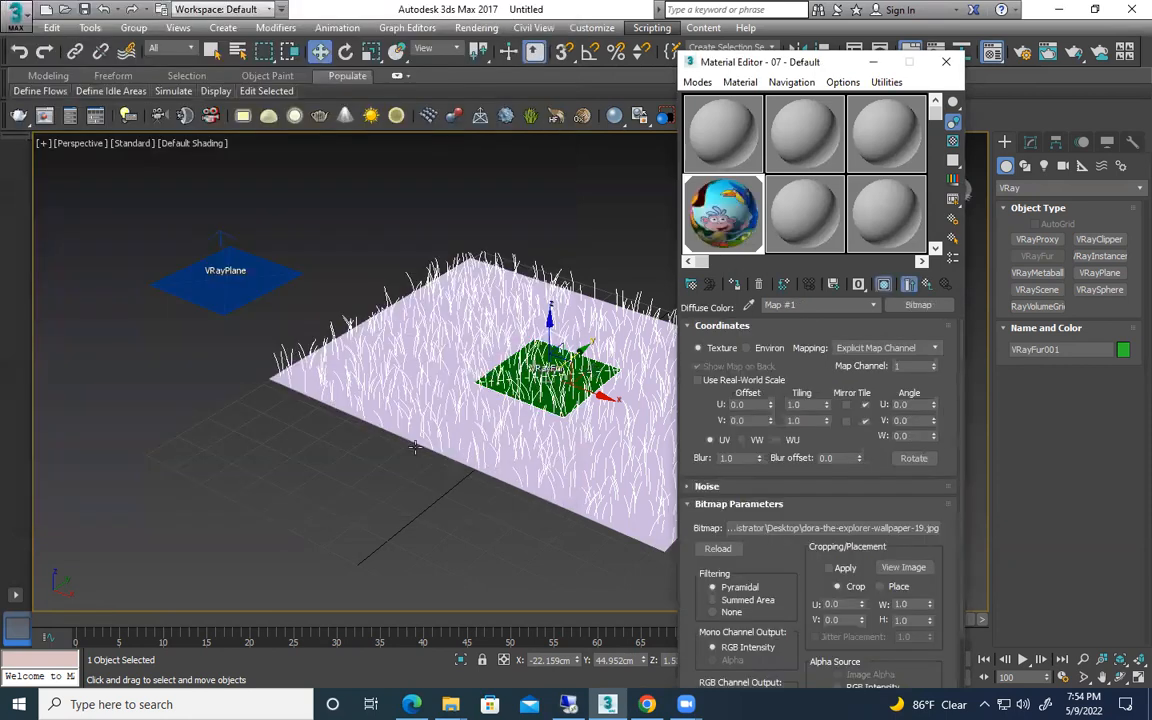
Add the plane to the fur selection and scale both objects together
middle_click_drag(427, 488, 343, 479)
key("r")
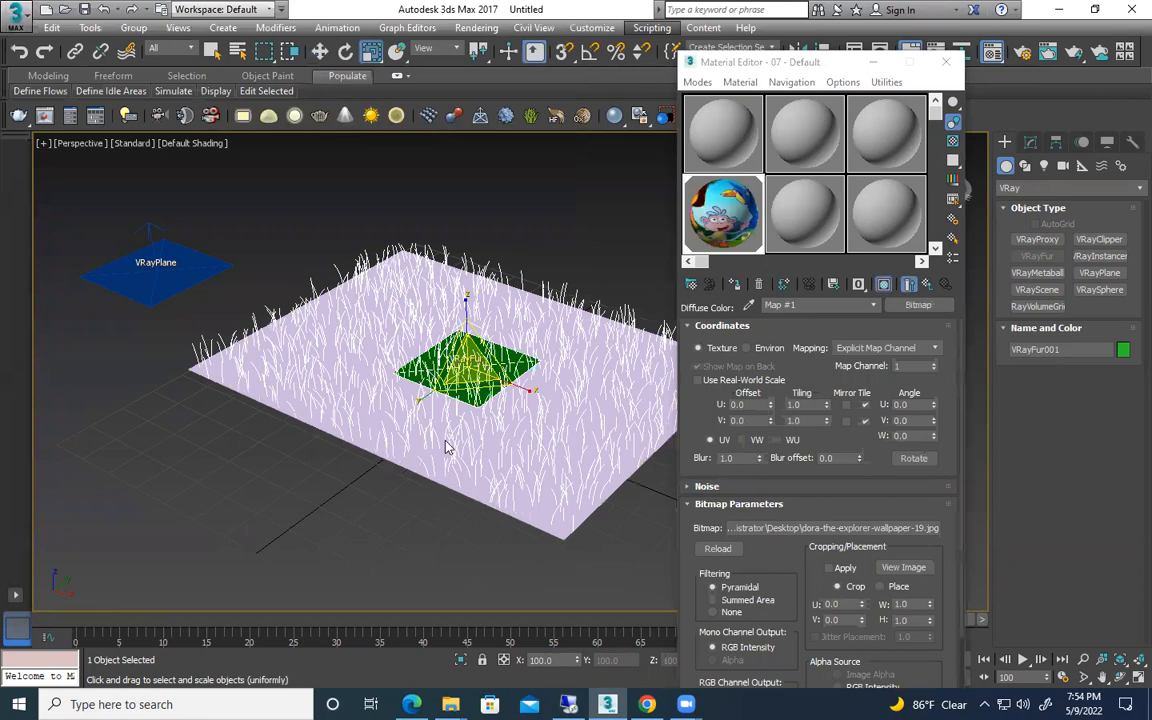
left_click(447, 447, "ctrl")
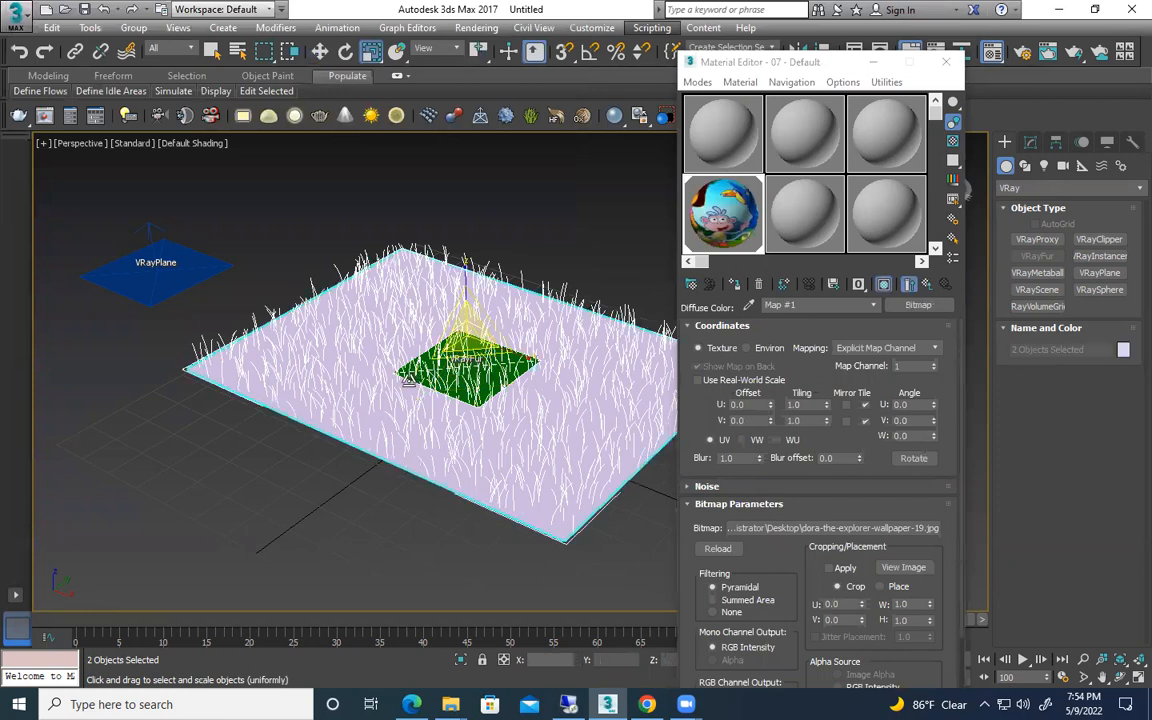
left_click_drag(409, 380, 408, 381)
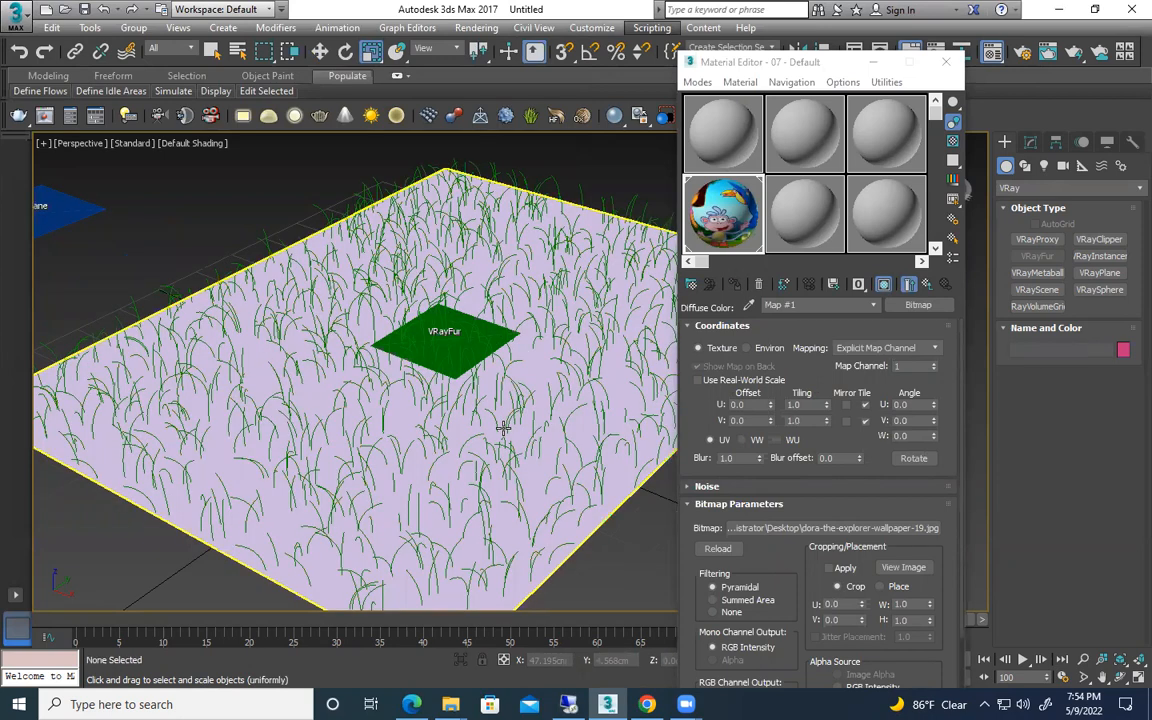
Test-render the bitmap-textured fur, and render it again from a closer view
key("shift+q")
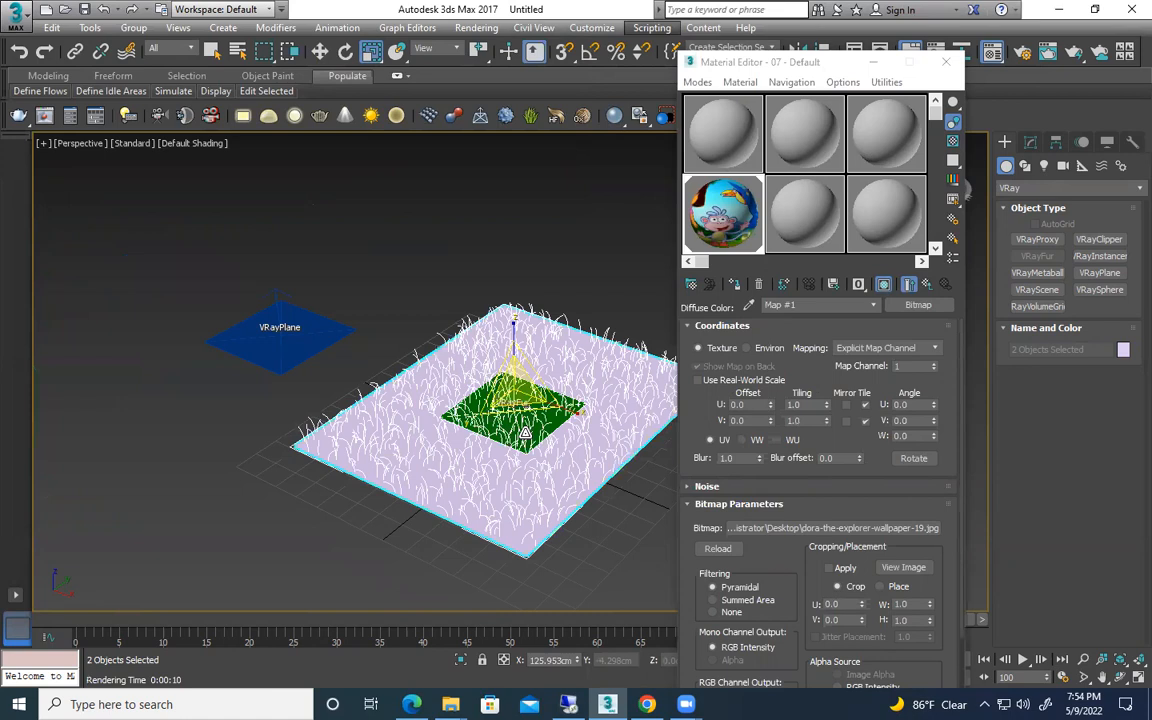
scroll(524, 430, "up", 3)
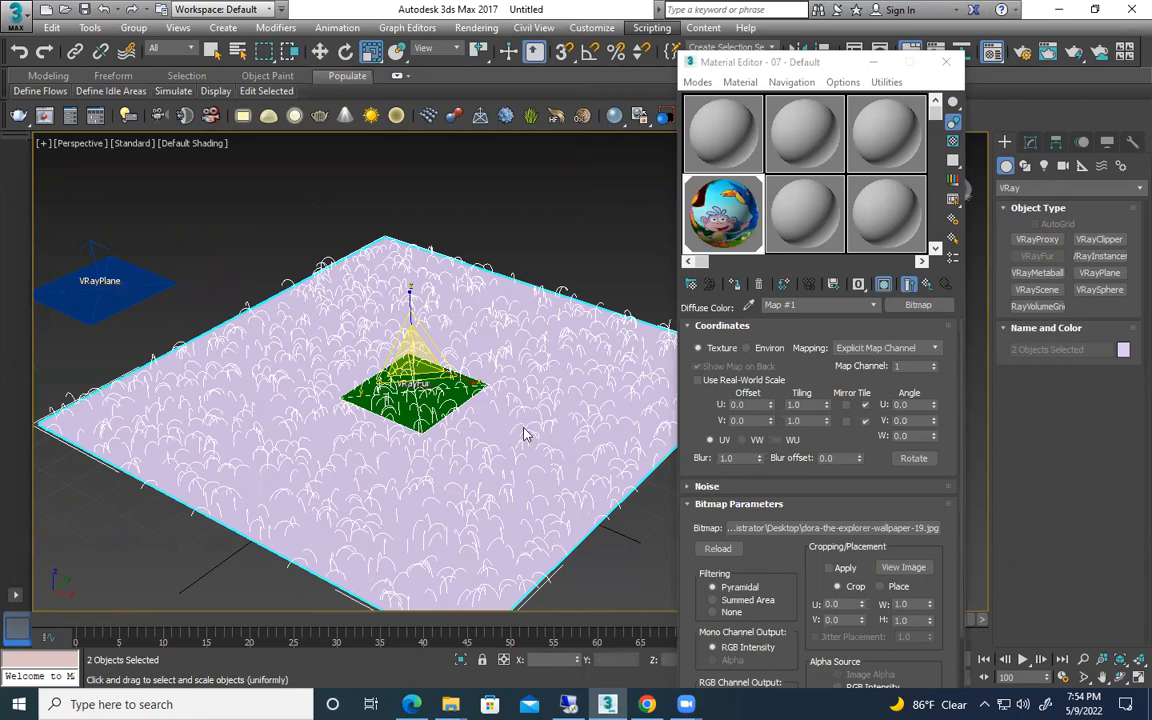
key("shift+q")
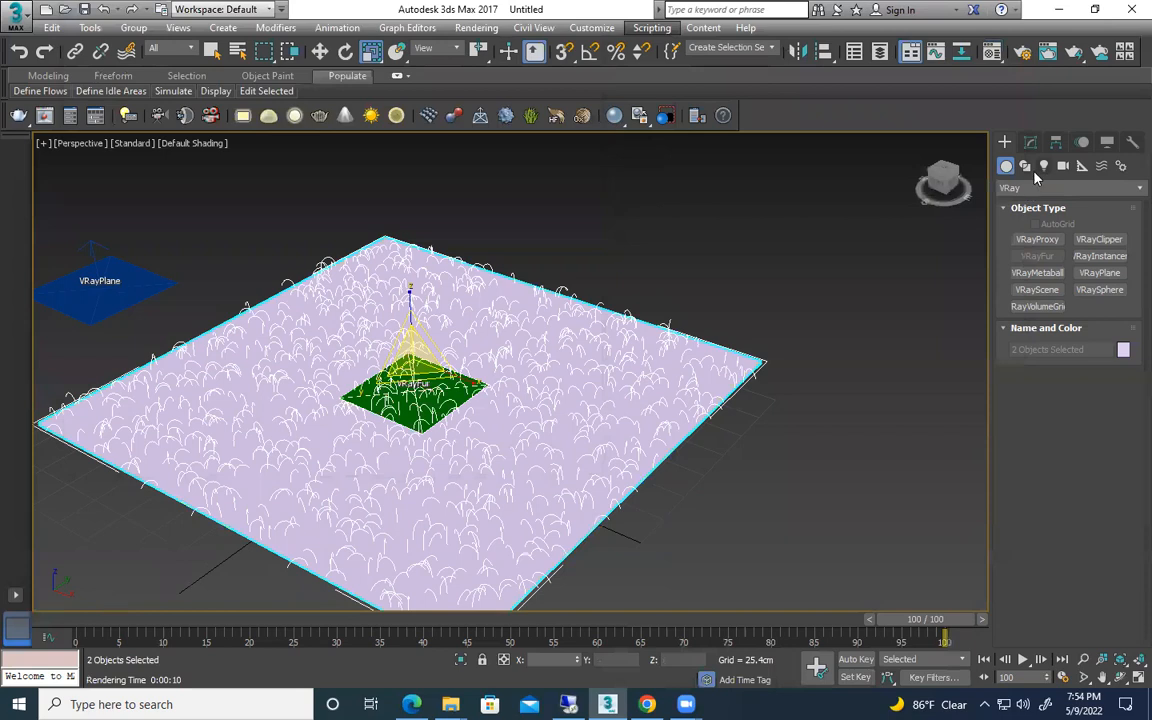
Create a V-Ray plane light covering the furred plane, raise it above the fur and make it invisible
left_click(1044, 165)
left_click(1030, 188)
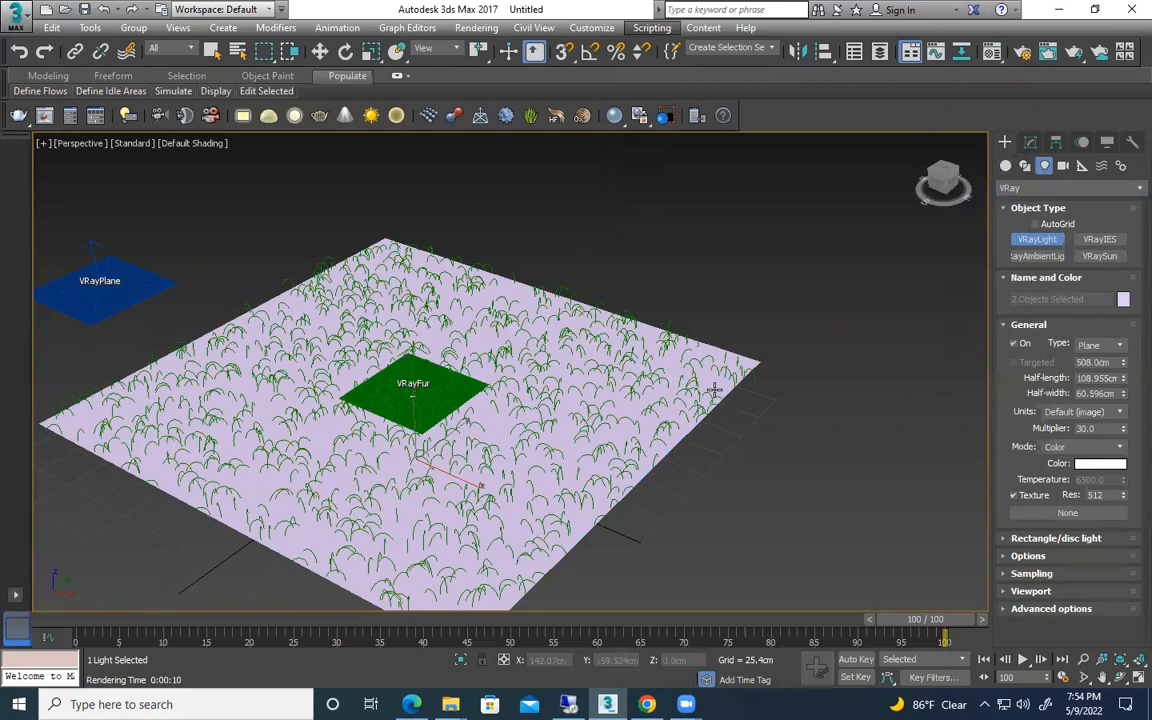
left_click(320, 51)
left_click_drag(408, 385, 405, 289)
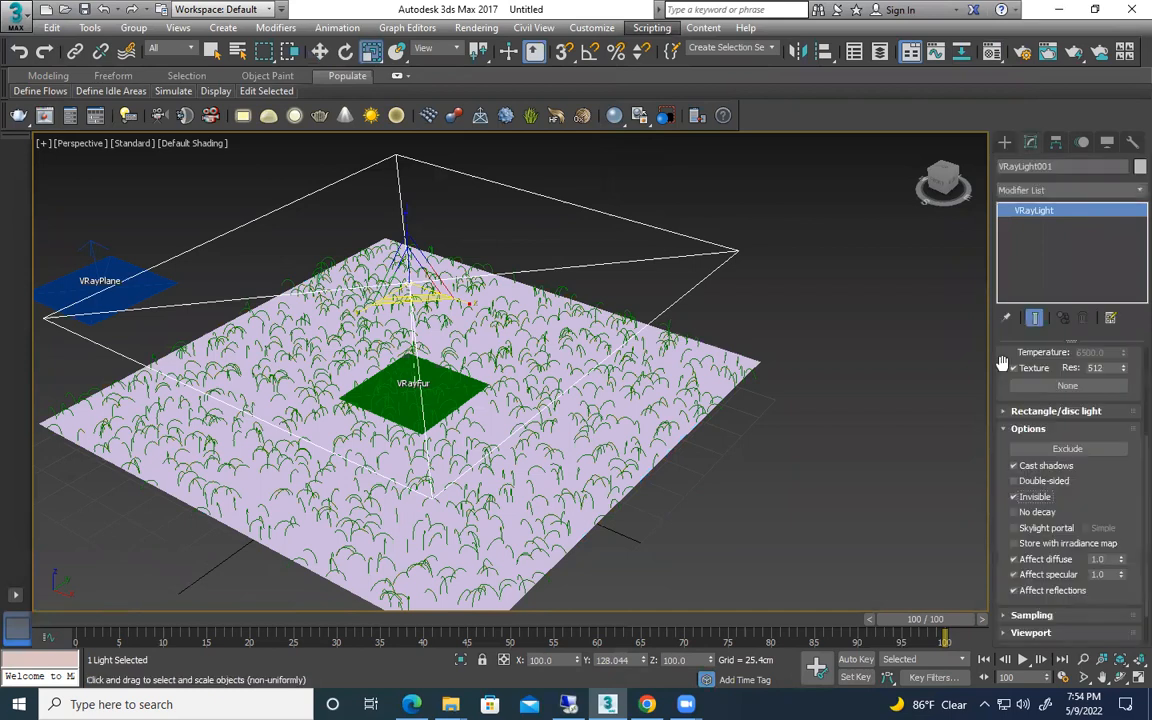
Set the plane light's multiplier to 5
scroll(1030, 458, "up", 3)
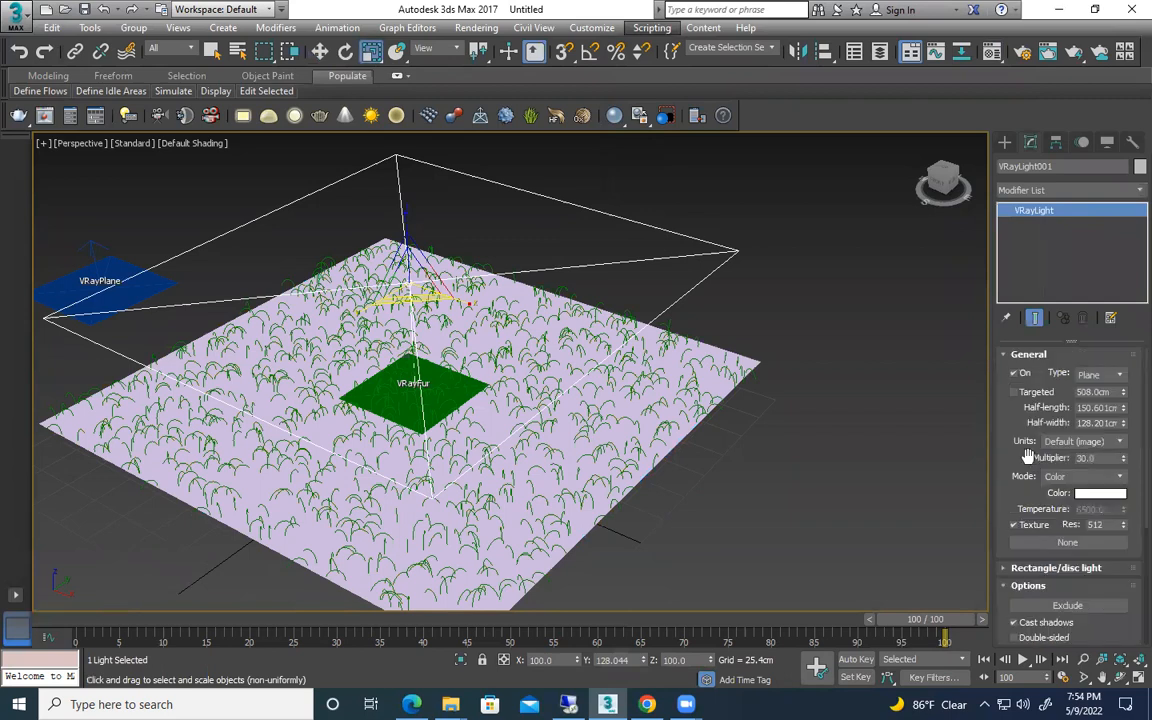
double_click(1083, 458)
type("5")
key("Return")
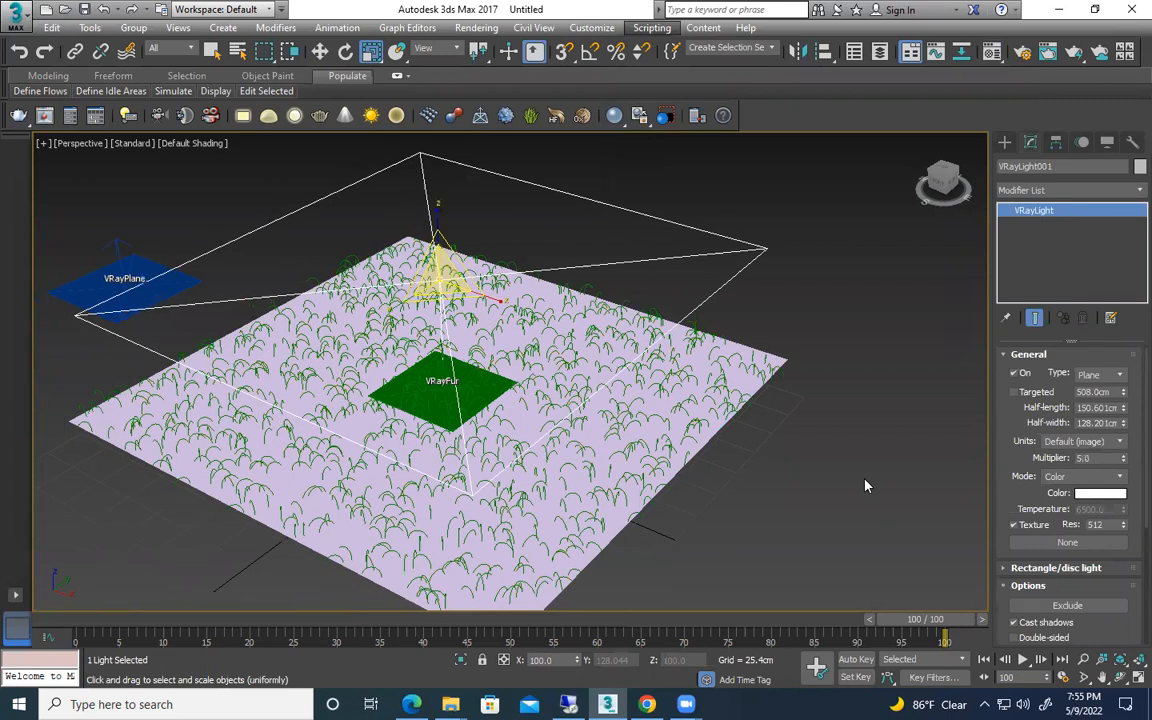
Turn off the GI environment in the render setup, test-render the lit scene and cancel the render
key("F10")
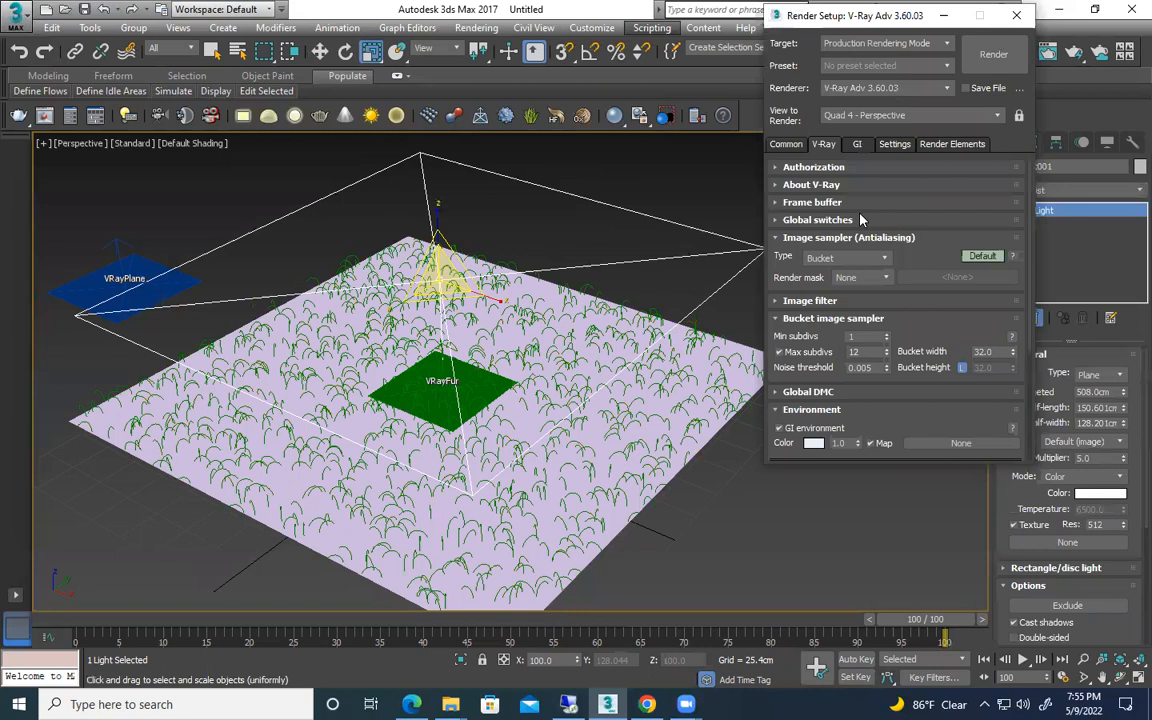
left_click(993, 60)
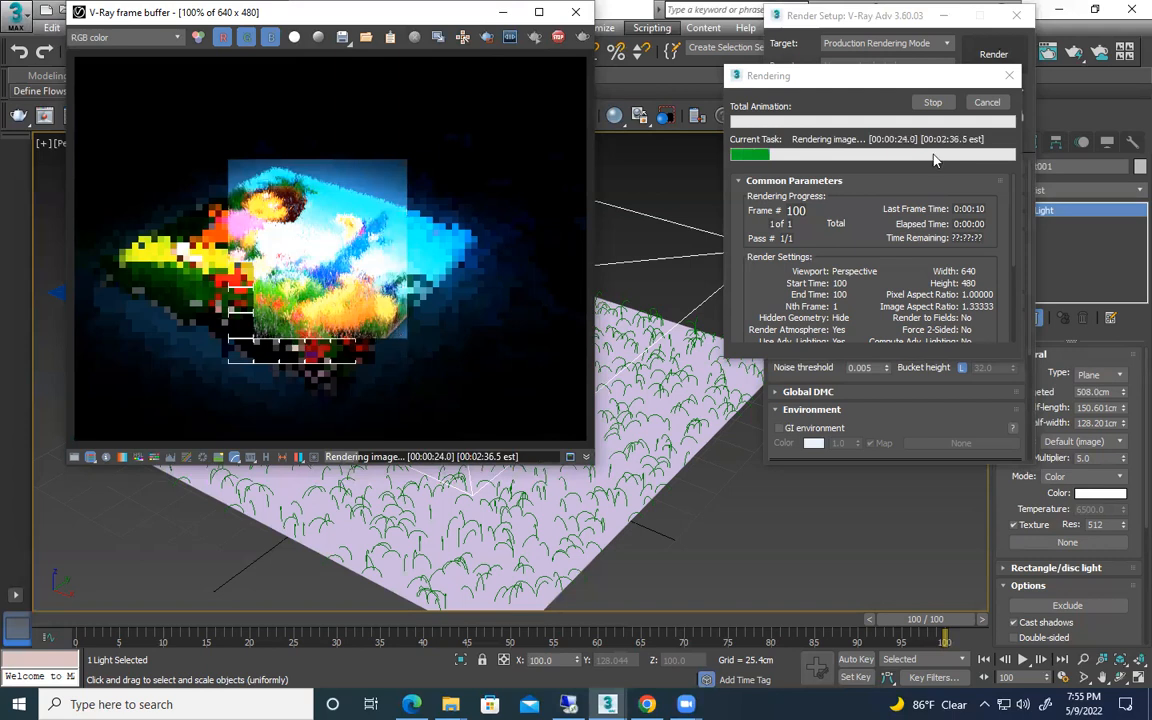
left_click(990, 103)
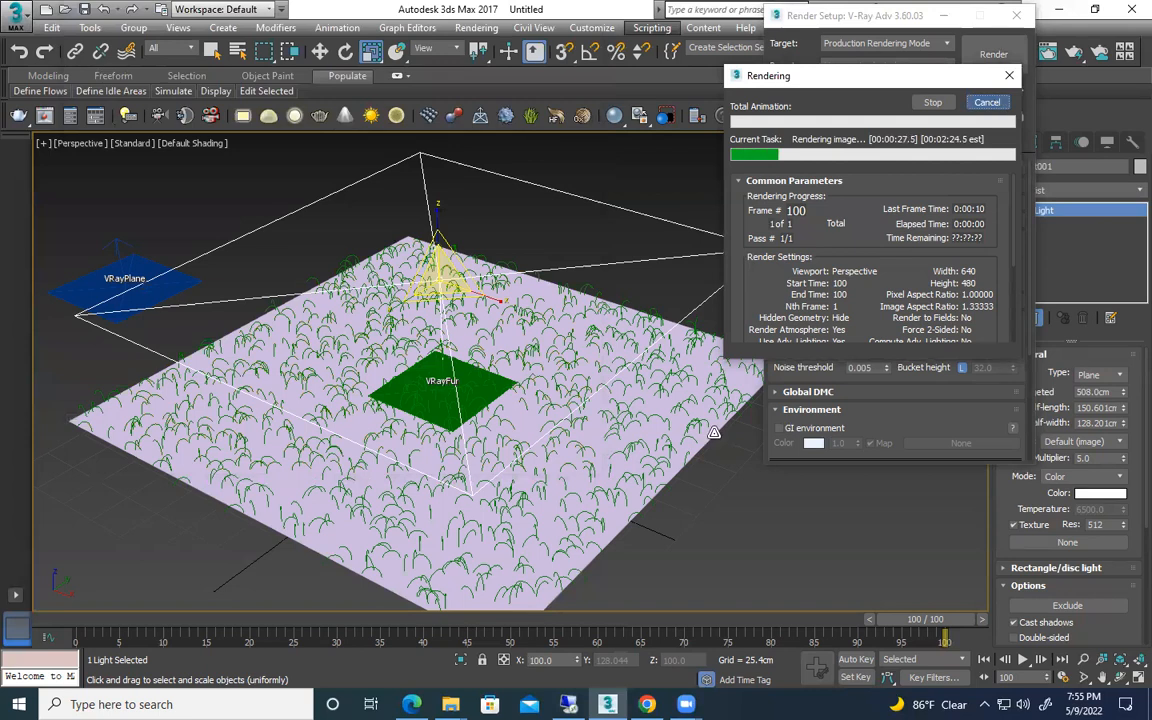
Assign the bitmap-textured 07 - Default material to the plane beneath the fur
left_click(714, 432)
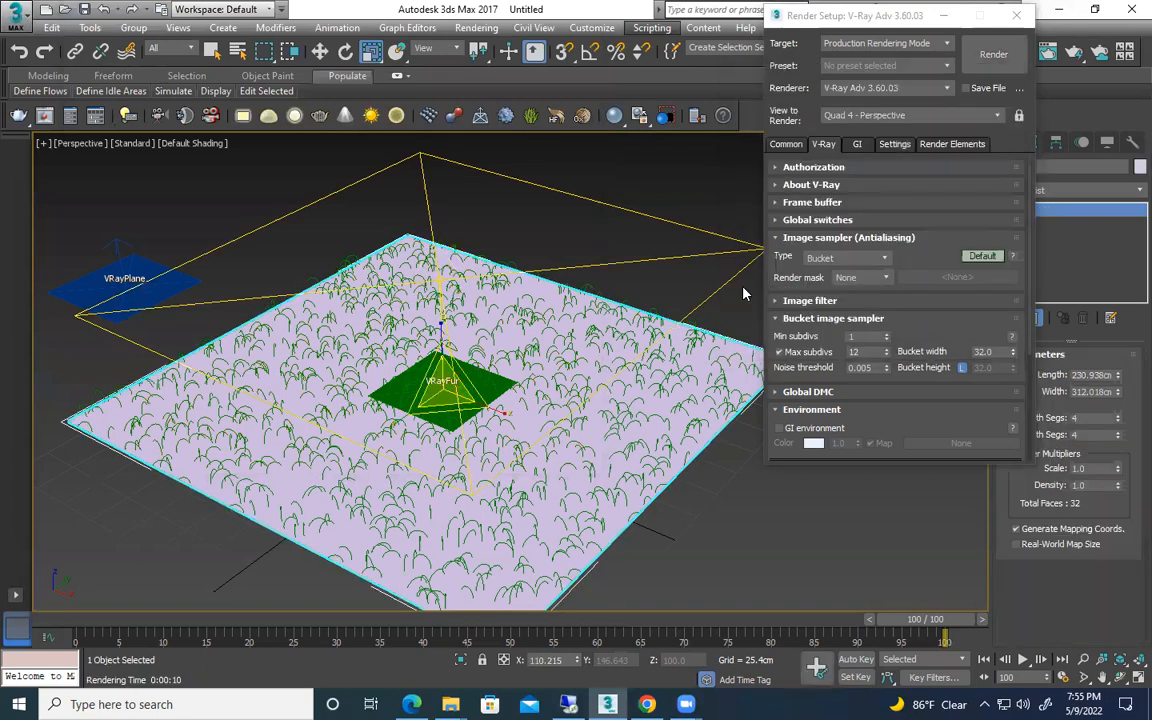
key("m")
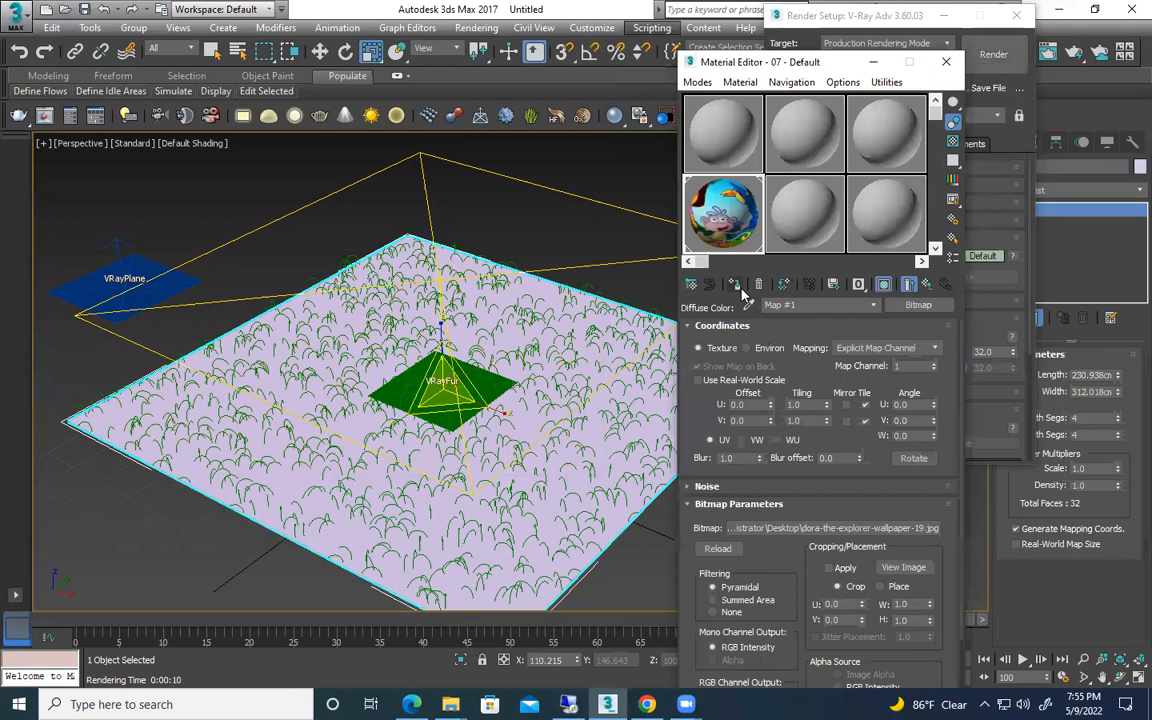
left_click(945, 62)
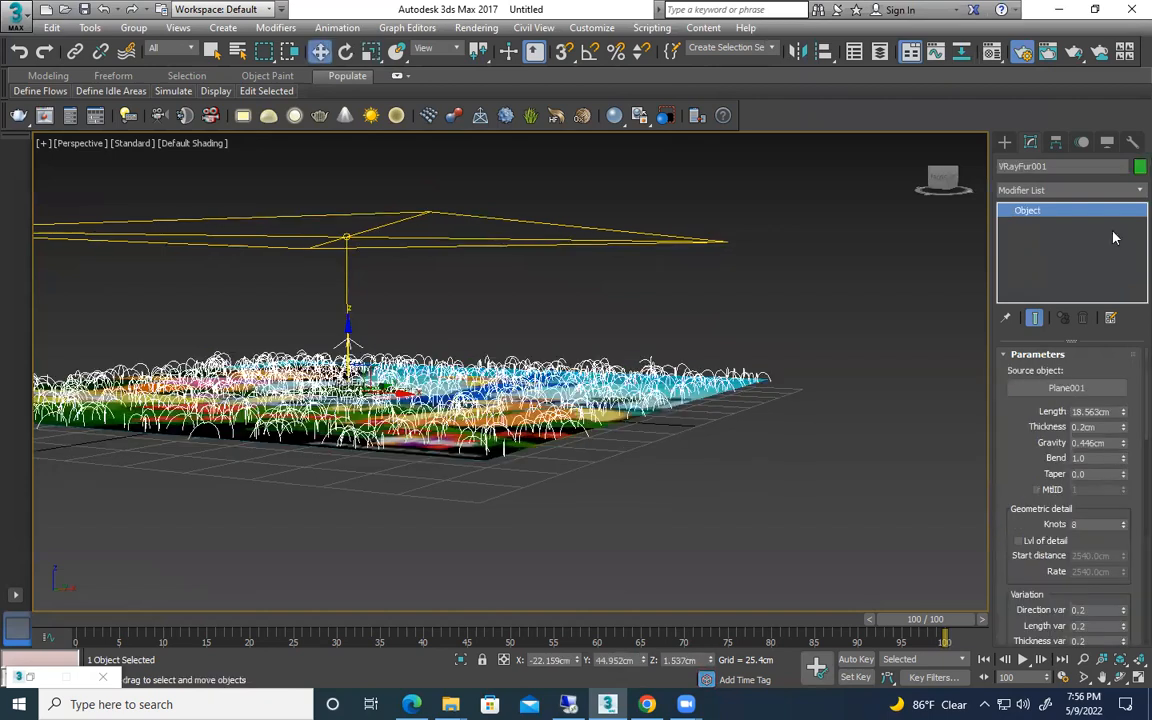
Set the fur's gravity to 7.151 cm and its length to 7.611 cm, and test-render the scene
left_click_drag(1122, 443, 1120, 451)
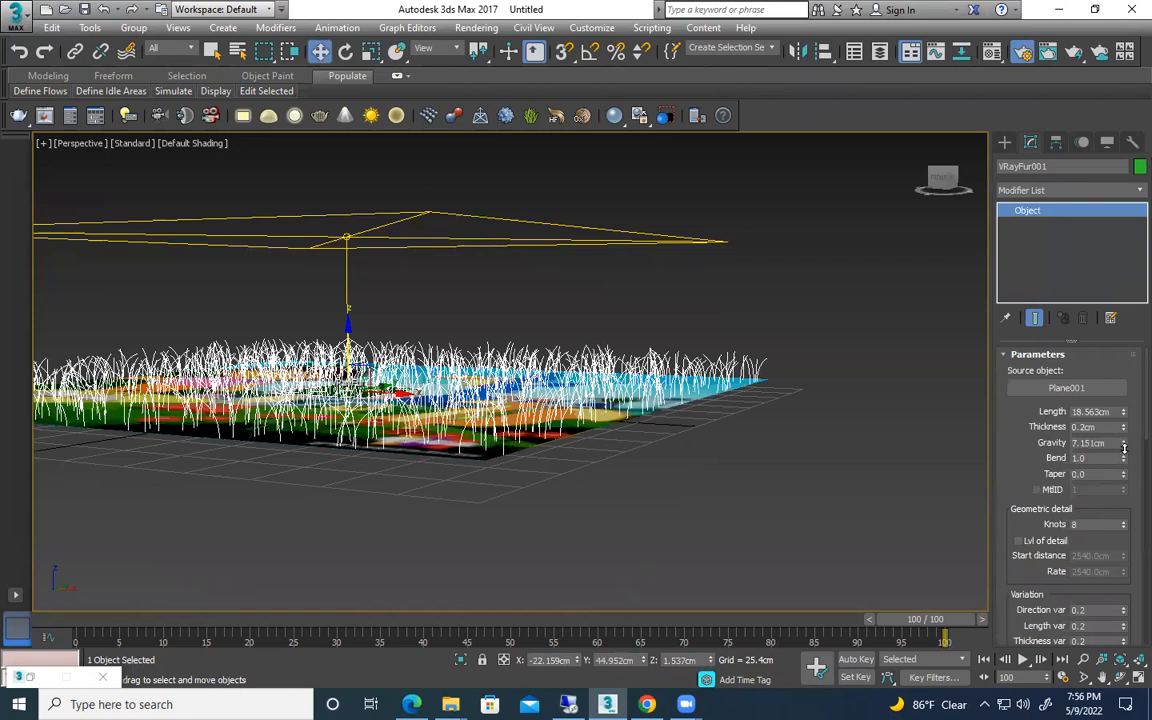
left_click_drag(1123, 412, 1124, 449)
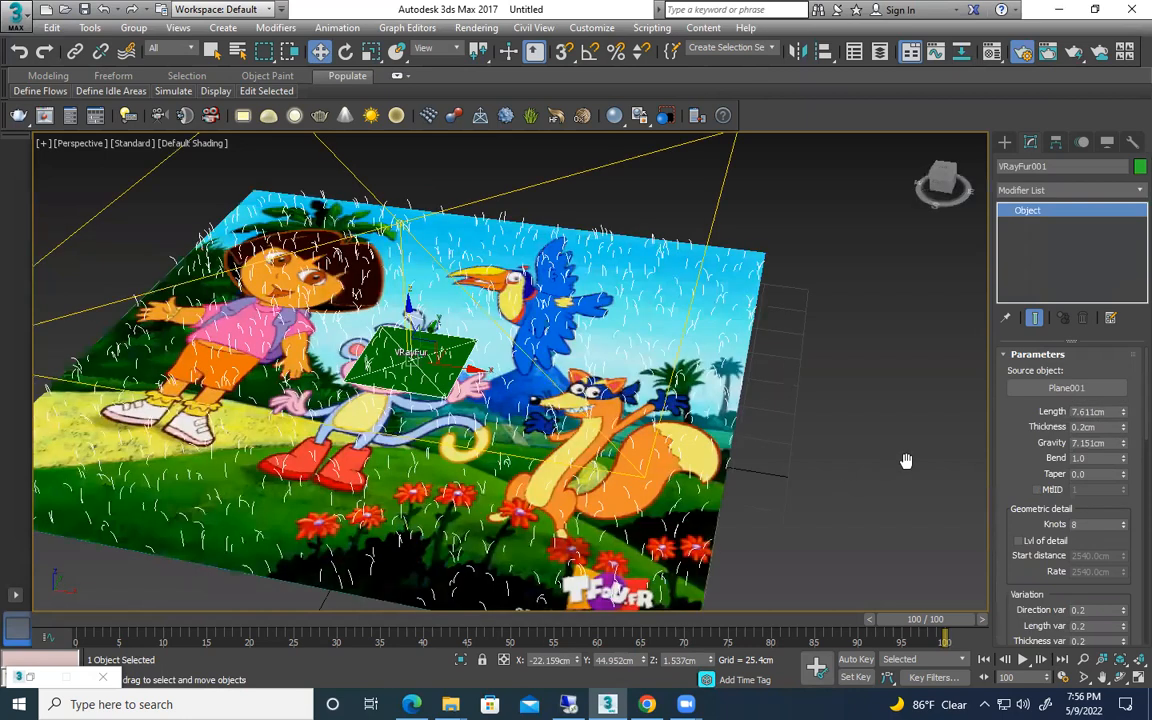
middle_click_drag(906, 461, 937, 452)
key("shift+q")
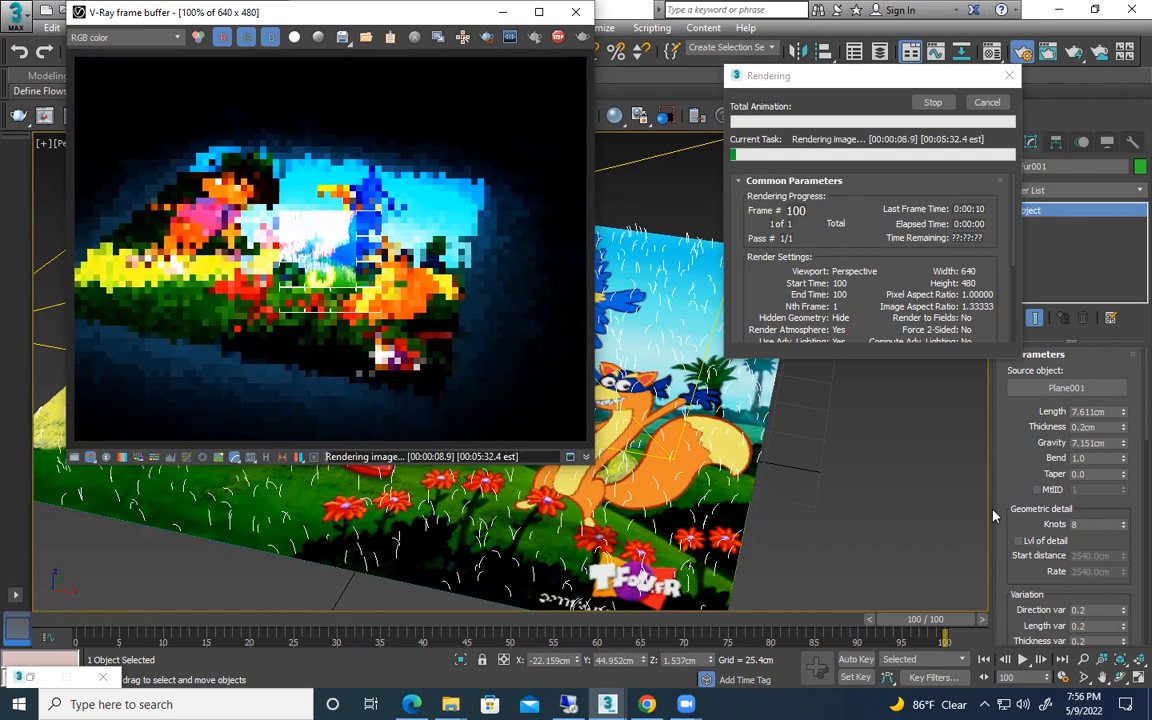
left_click(575, 11)
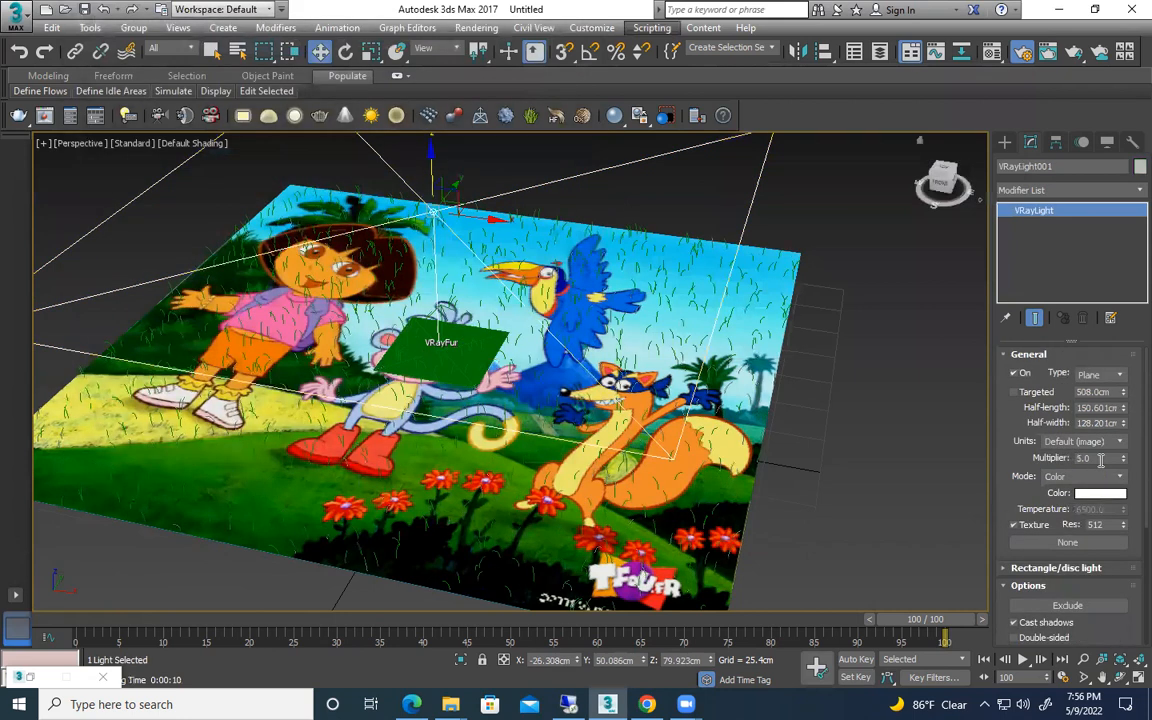
Reduce the plane light's multiplier to 2 and test-render the scene
left_click_drag(1101, 460, 750, 415)
type("2")
key("Return")
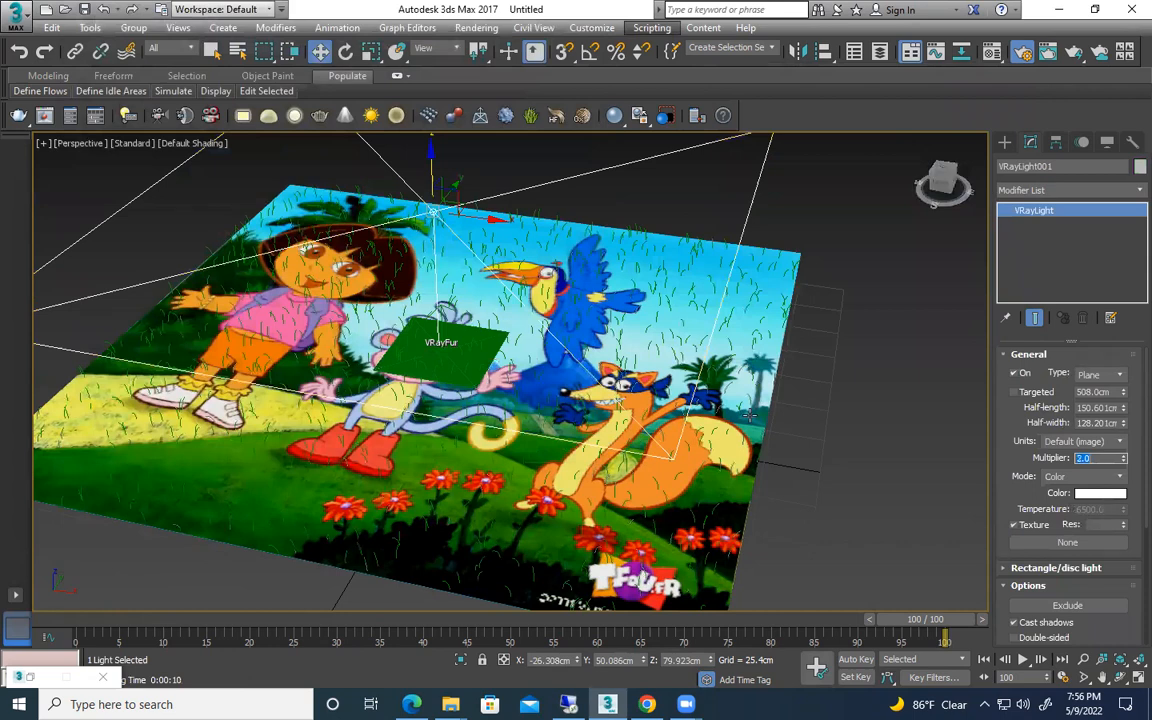
key("shift+q")
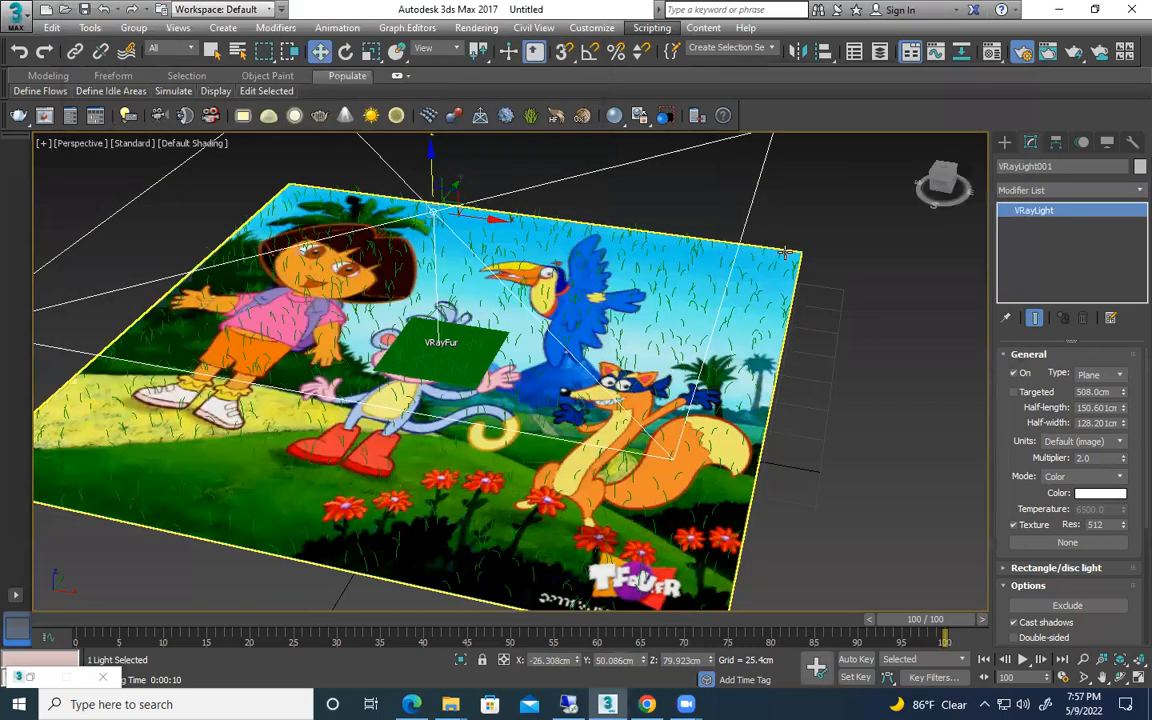
Set the fur's distribution per area to 5 and its gravity to 5.507 cm
scroll(775, 265, "up", 5)
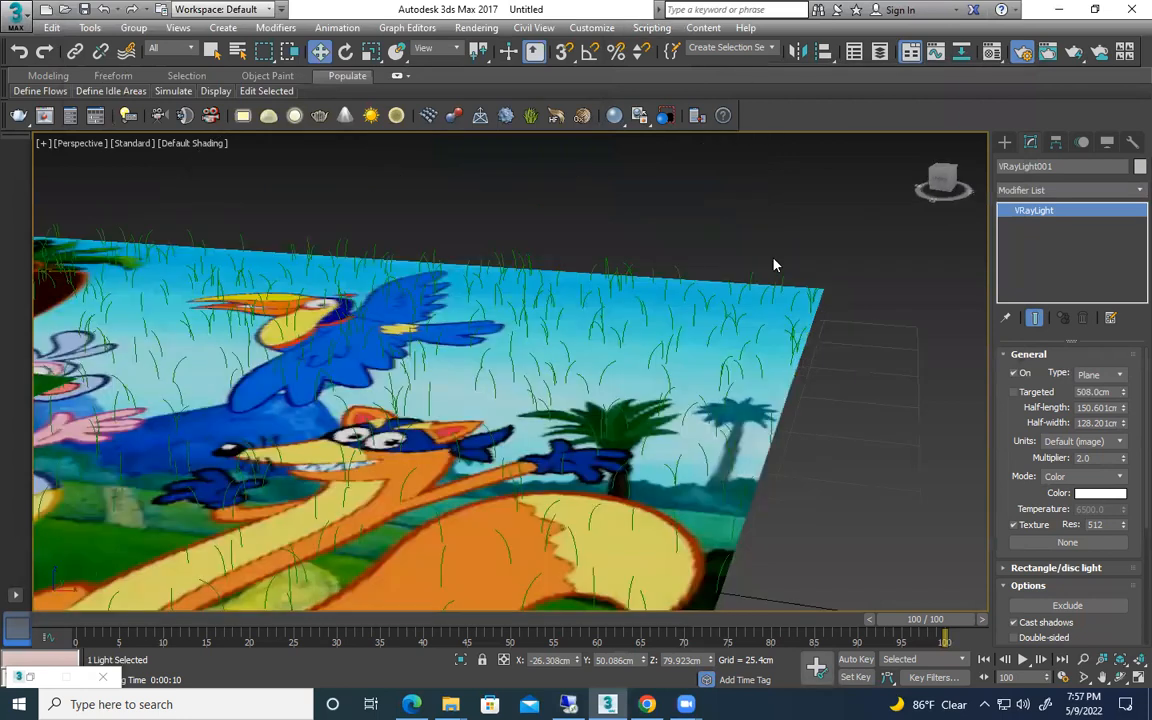
left_click(775, 263)
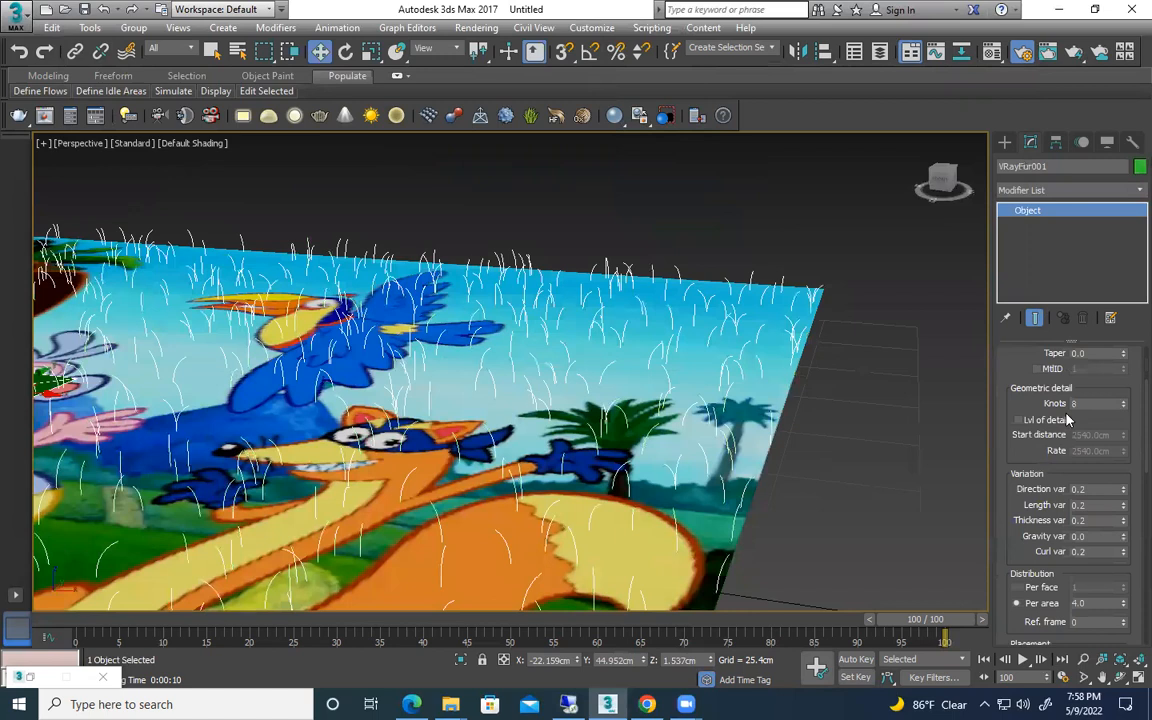
left_click_drag(1030, 456, 1024, 398)
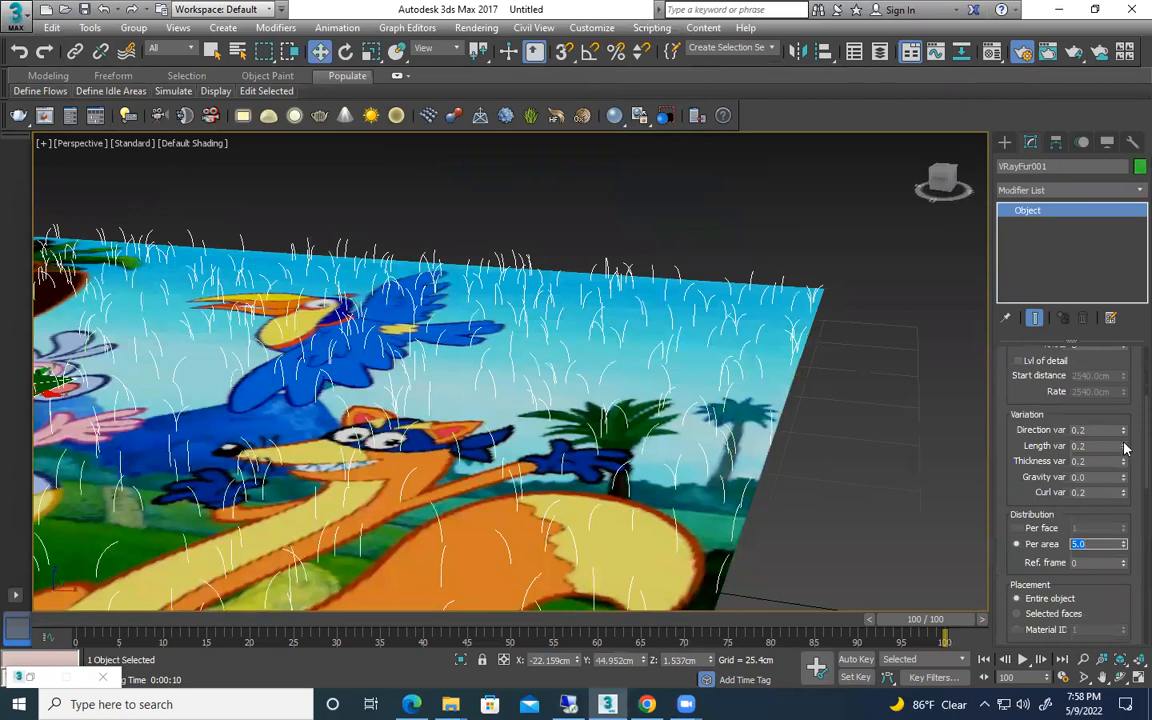
scroll(1121, 437, "up", 4)
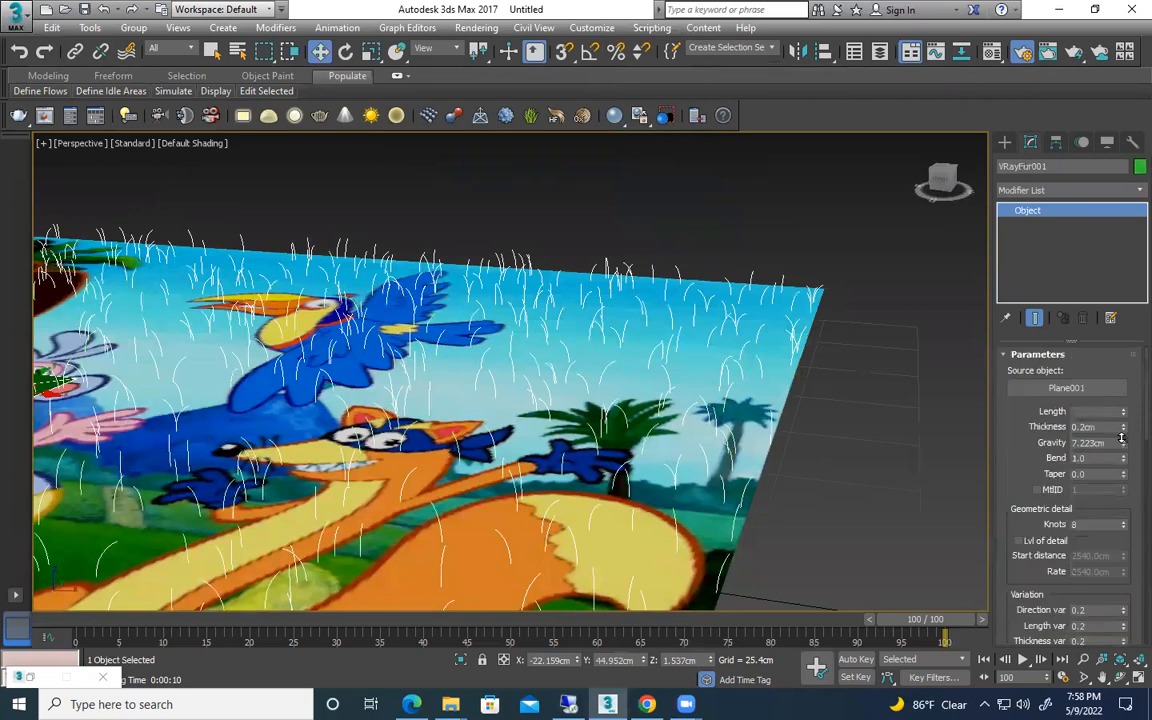
left_click_drag(1121, 438, 1121, 452)
Test-render the whole furred plane, set the fur's length to 16.668 cm and render it again
middle_click_drag(512, 370, 588, 432, "alt")
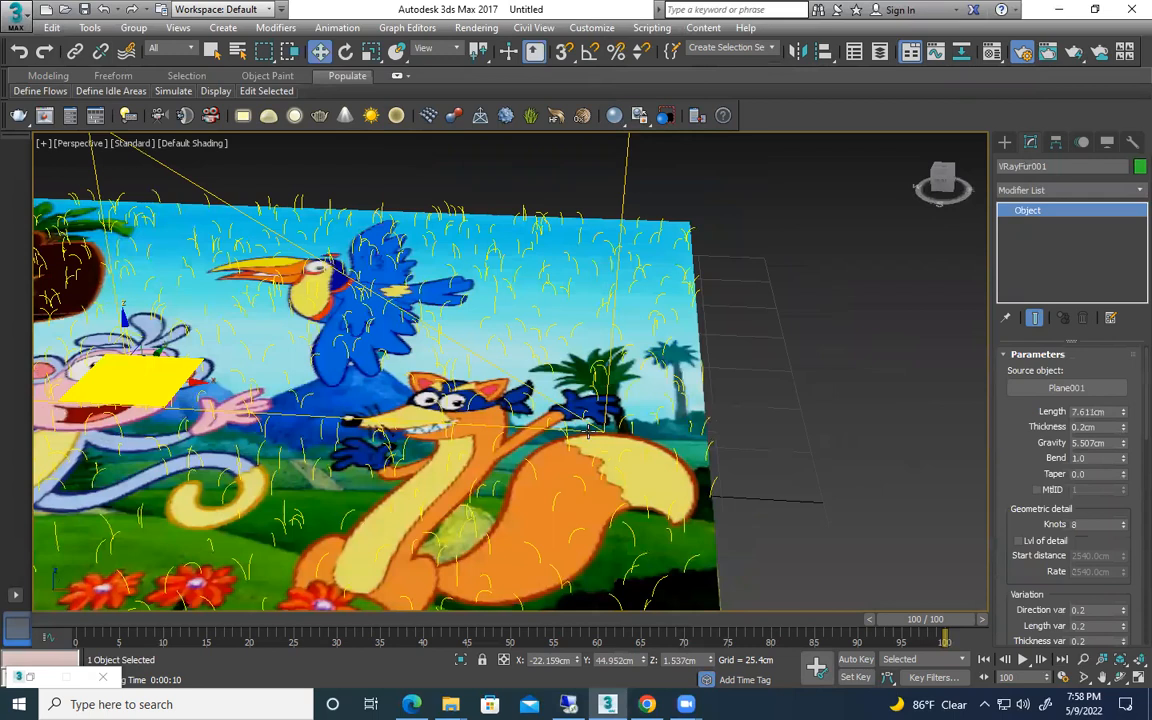
middle_click_drag(588, 432, 866, 450)
scroll(866, 455, "down", 3)
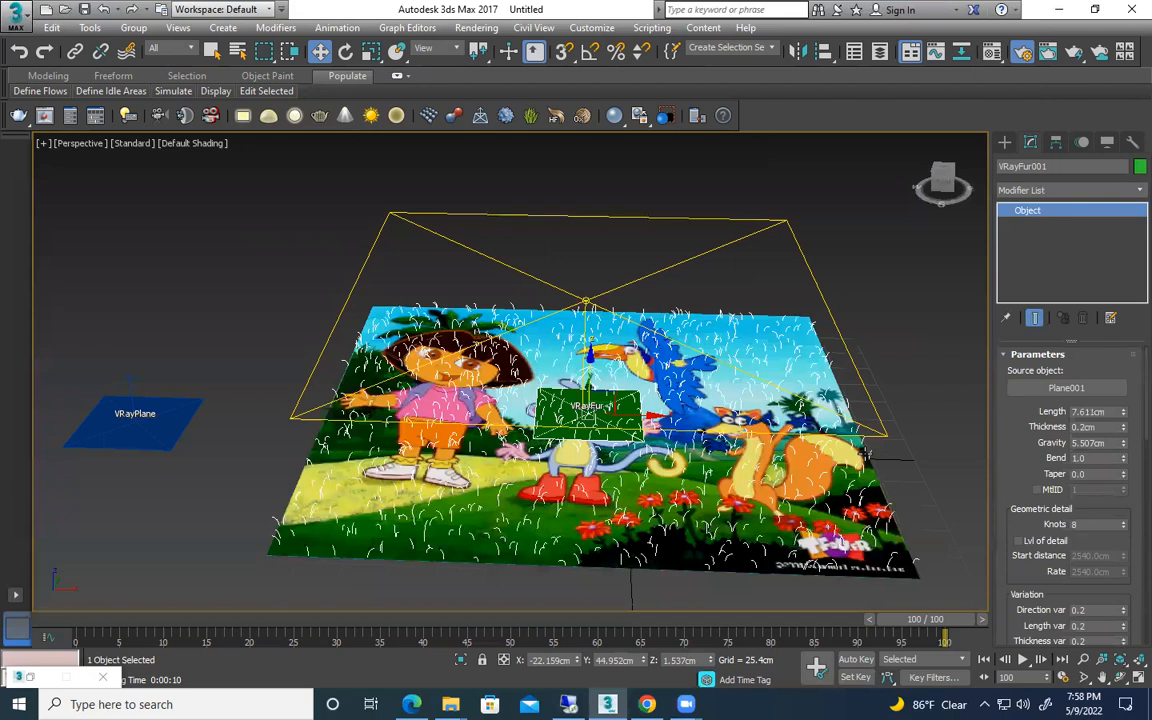
key("shift+q")
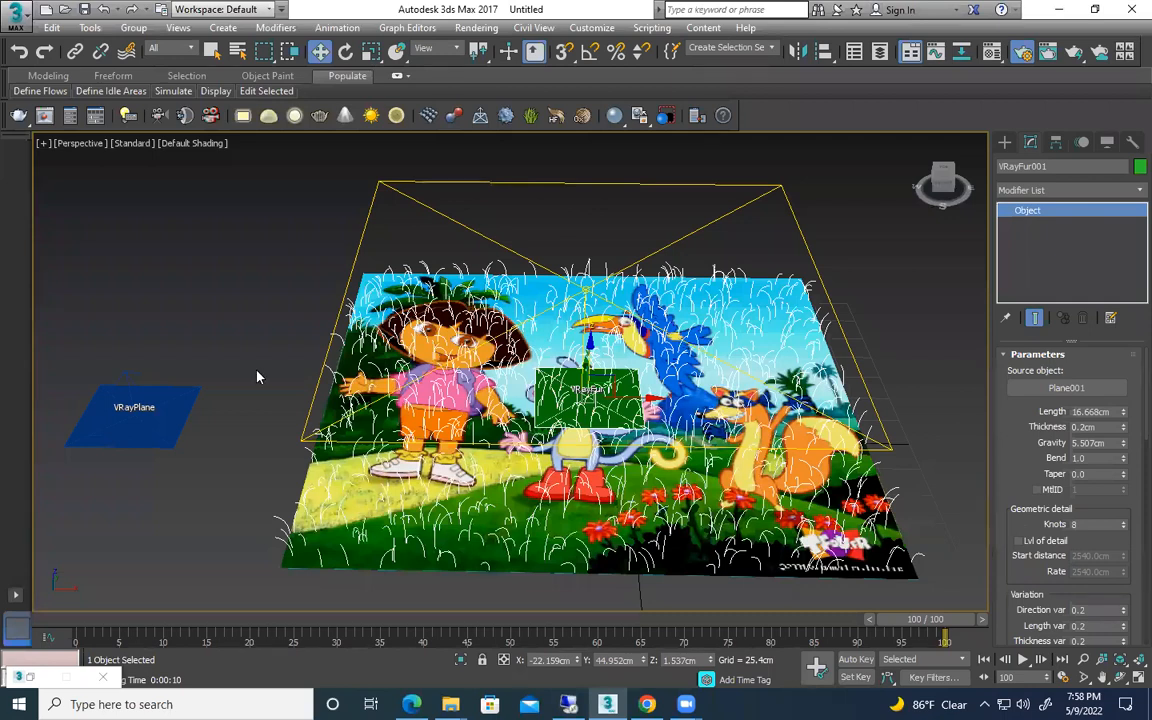
key("shift+q")
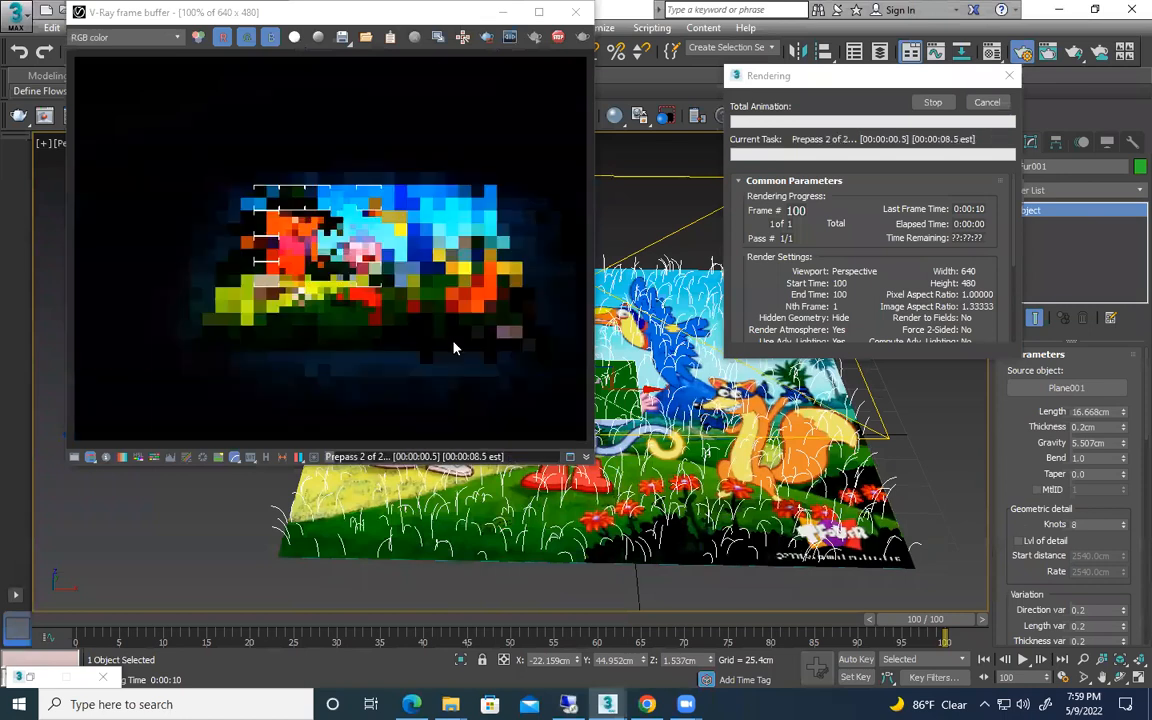